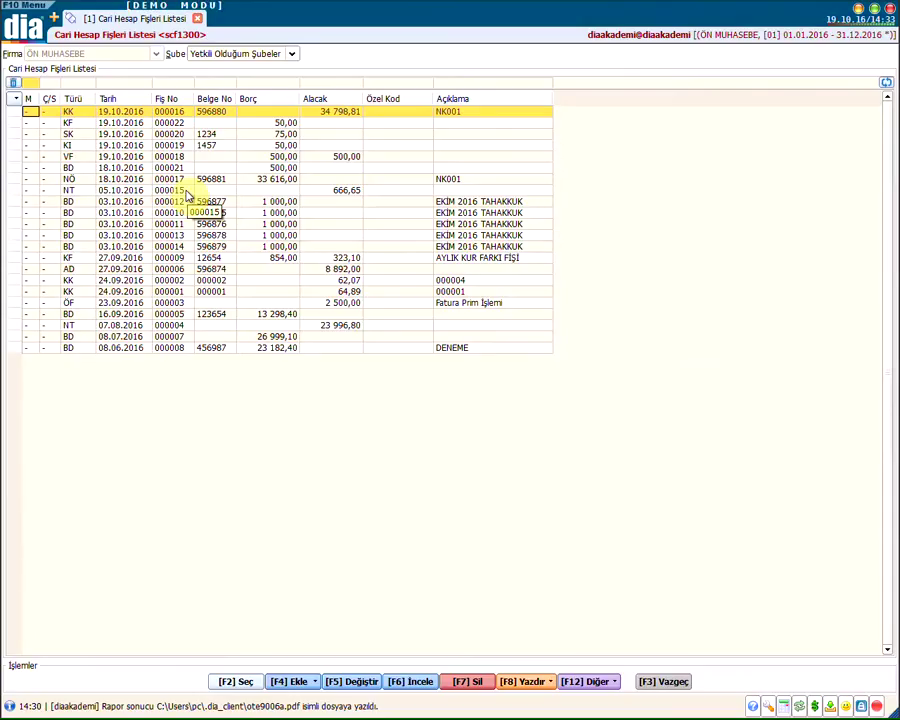
Step: Post the 05.10.2016 cash collection slip 000015 to accounting, generating a Tahsil Fişi
click(185, 193)
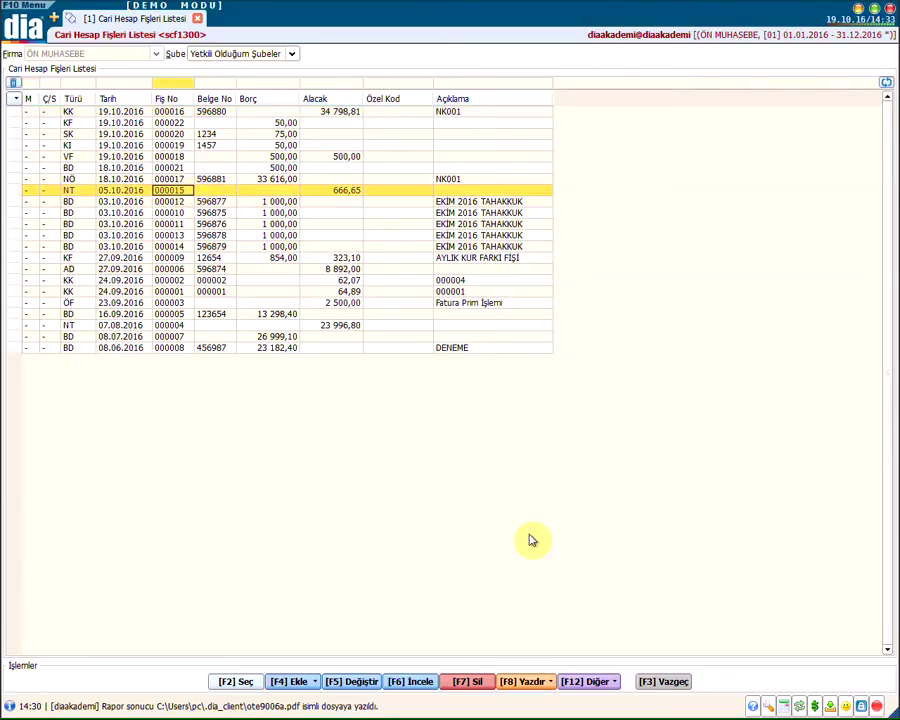
click(588, 682)
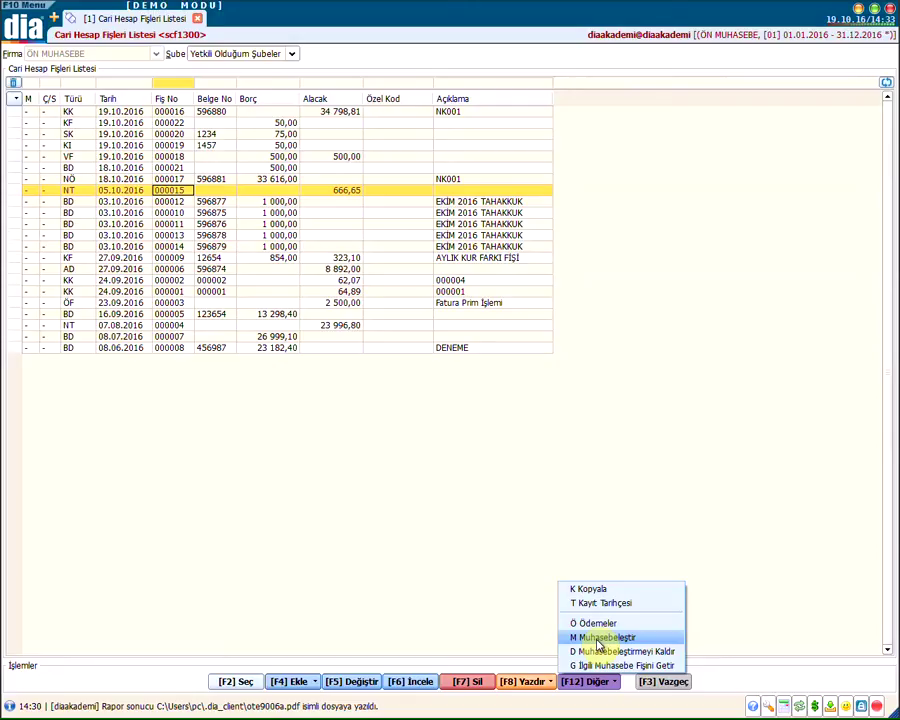
click(433, 503)
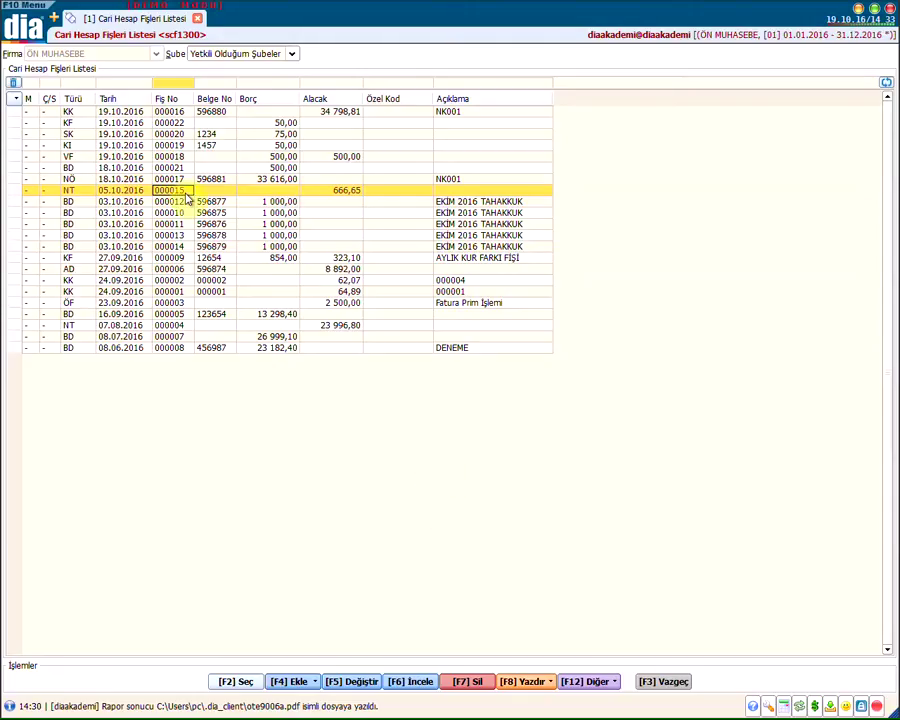
click(585, 680)
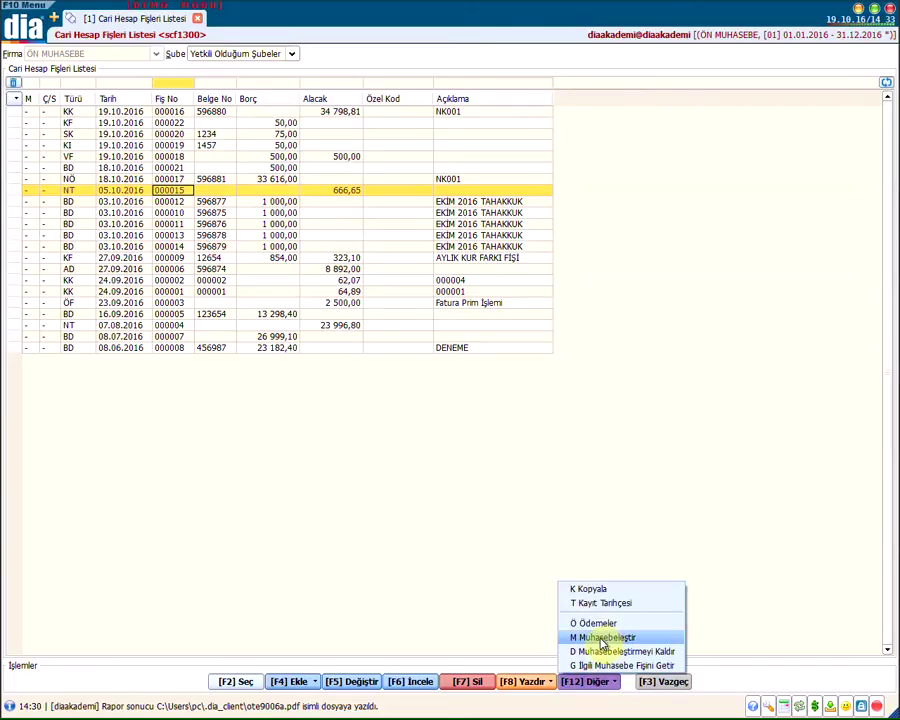
click(601, 638)
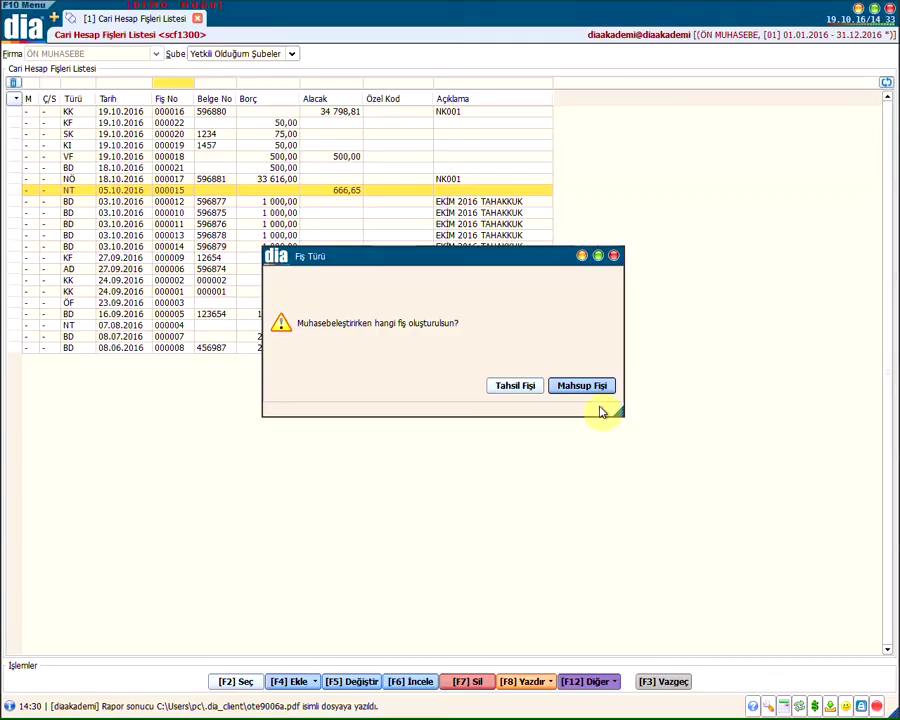
click(515, 388)
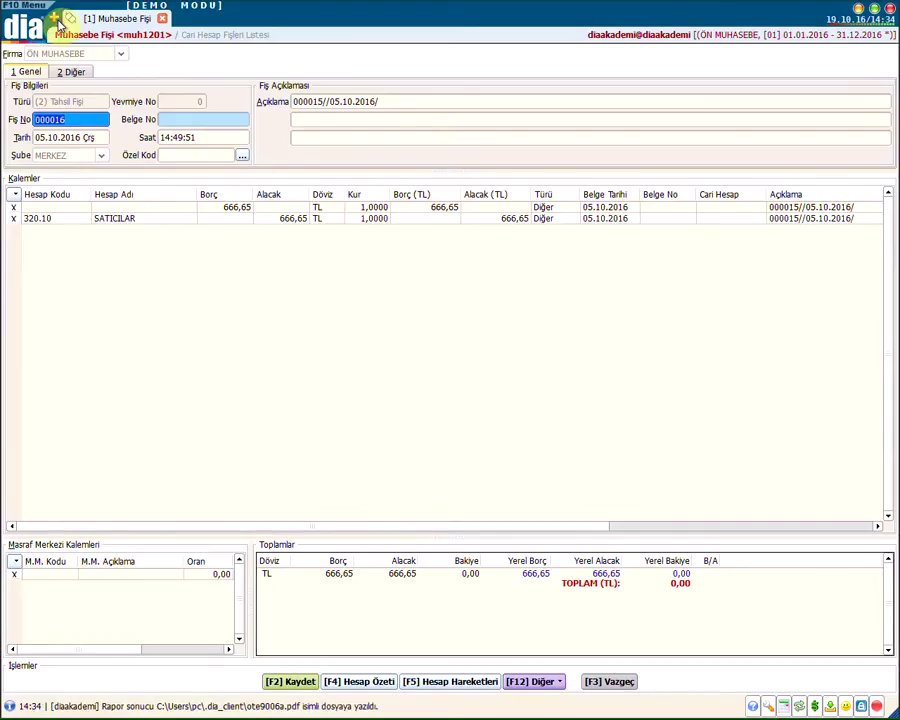
Step: Search the program functions for the accounting link codes and open Muhasebe Bağlantı Kod Listesi
click(22, 30)
click(22, 30)
text(muhasebe bi)
double_click(120, 93)
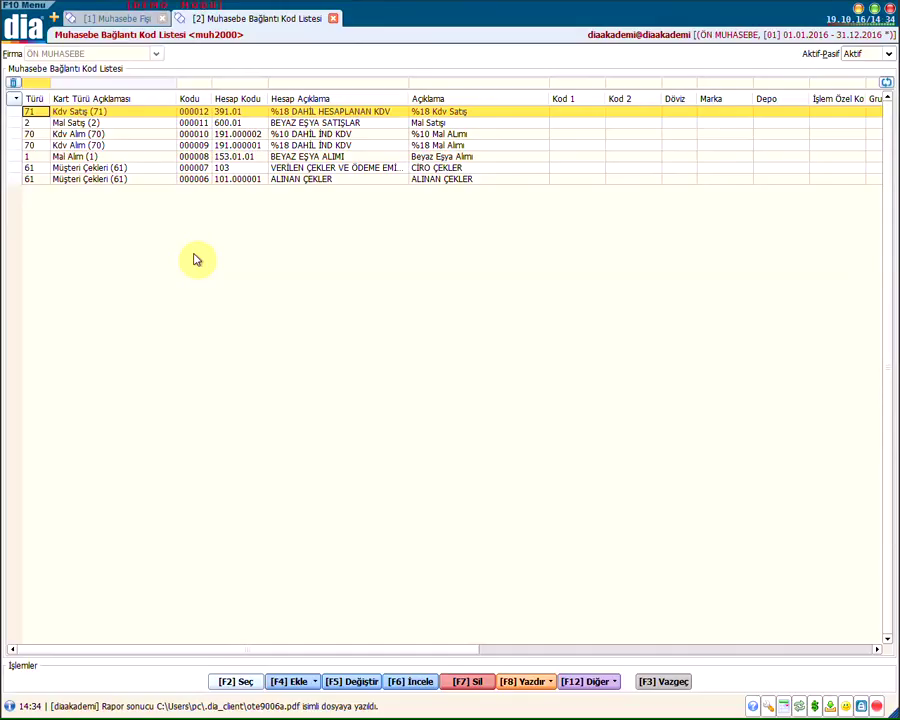
Step: Start a new Öntanımlı Tahsil-Tediye Kasası (200) link code with the description MERKEZ KASA
click(301, 681)
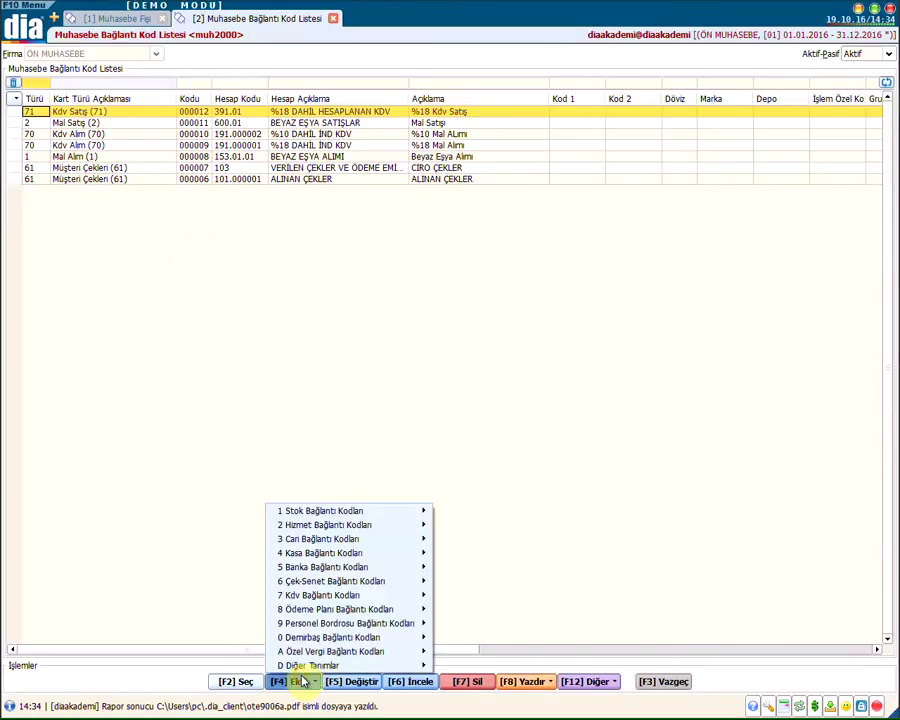
mouse_move(303, 670)
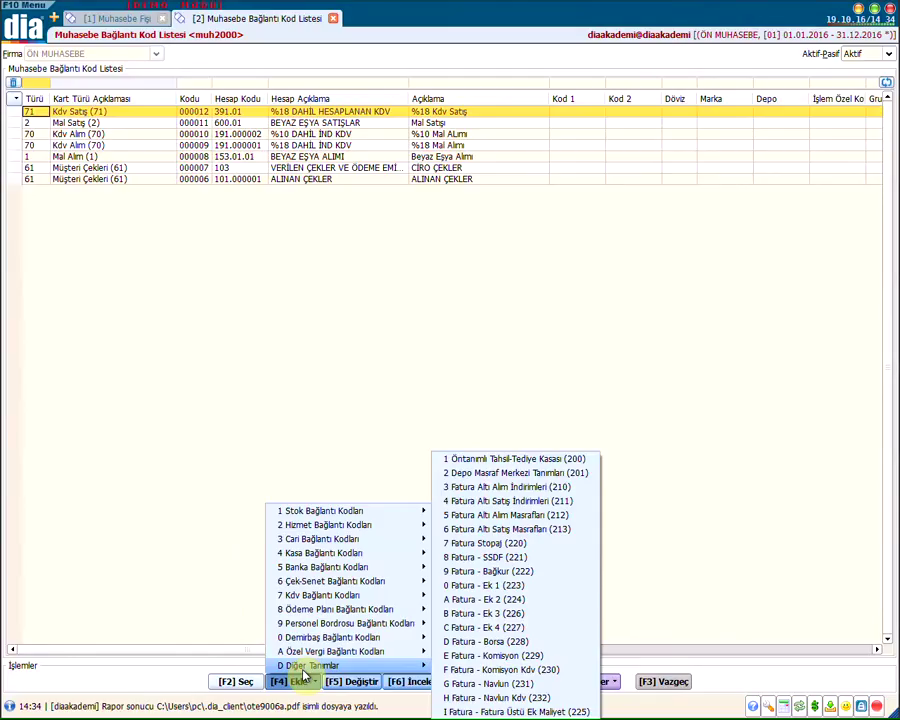
click(502, 463)
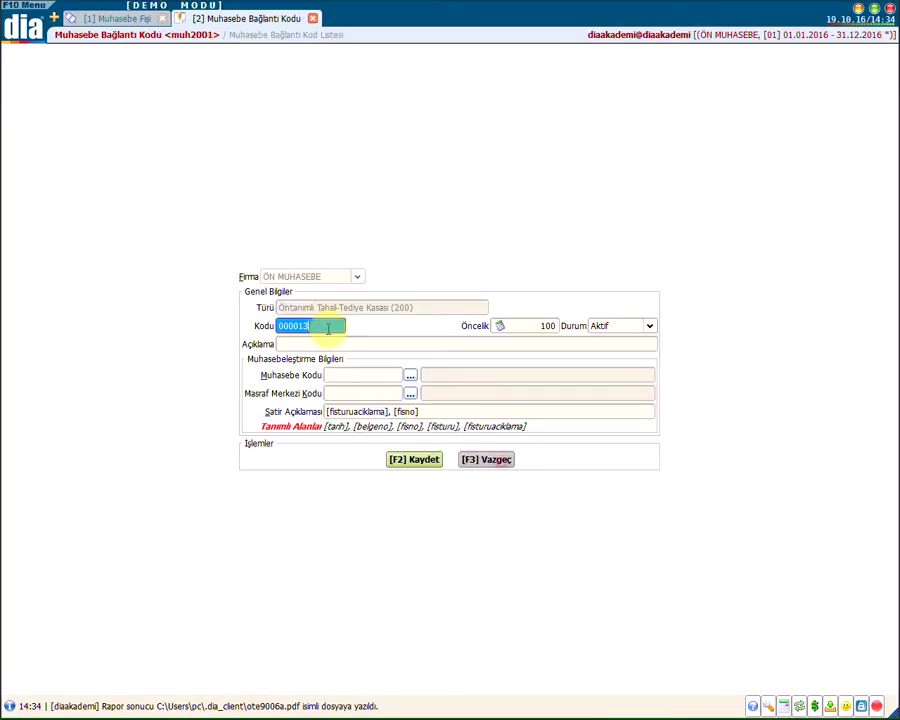
click(325, 343)
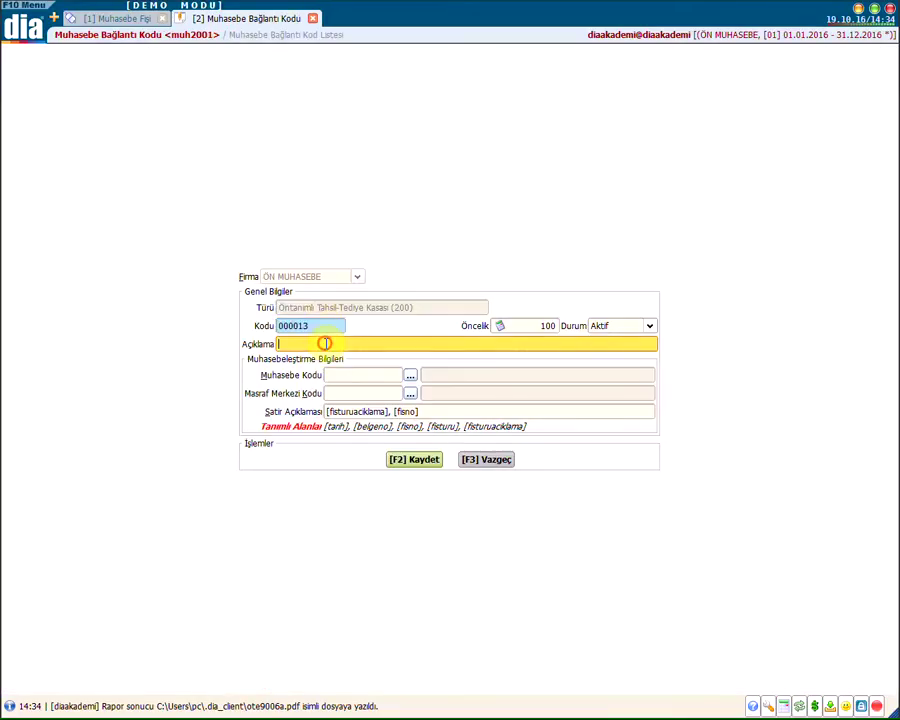
text(MERKEZ KASA)
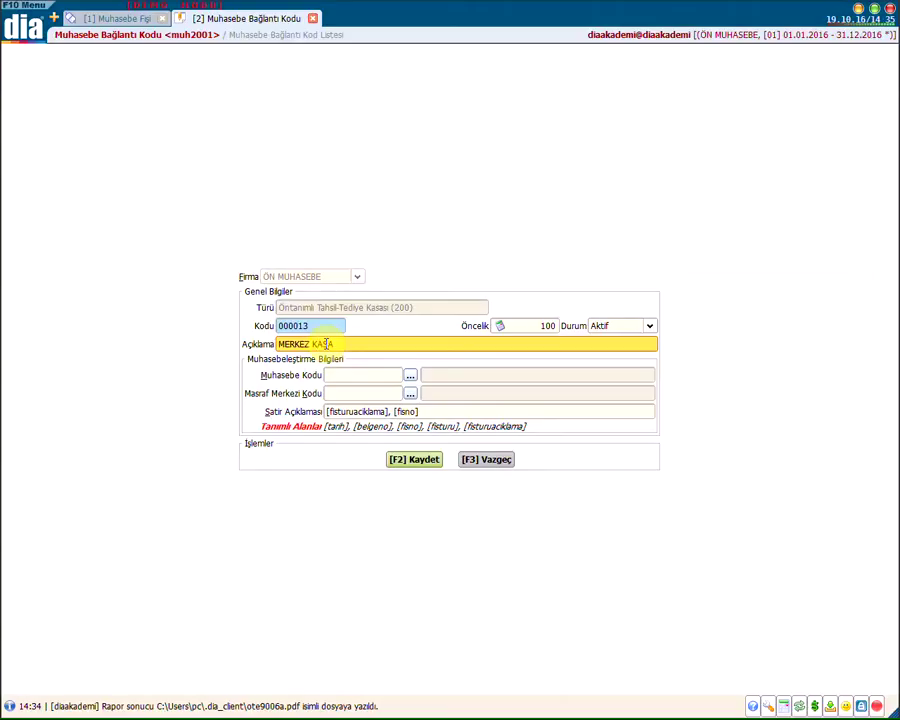
Step: Assign accounting code 100.01 MERKEZ KASA to the new link code and save it
click(388, 373)
click(410, 375)
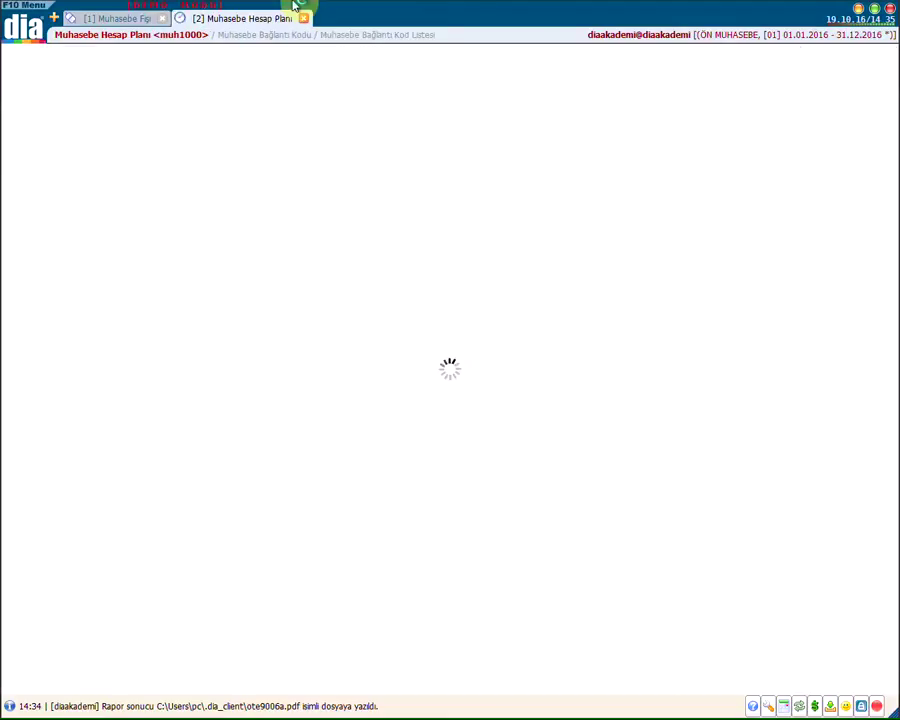
double_click(79, 135)
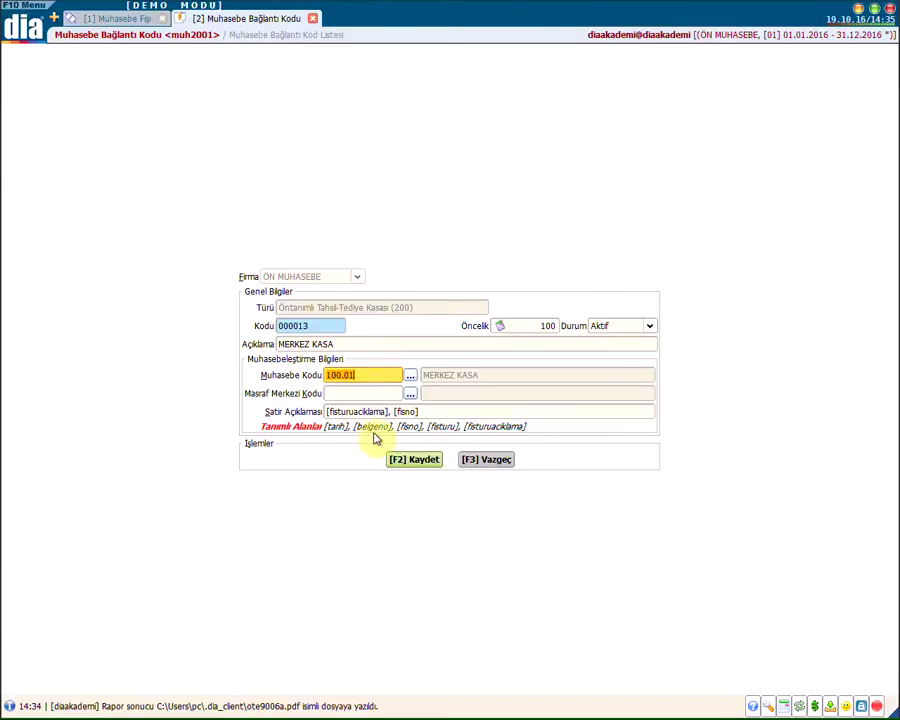
click(405, 464)
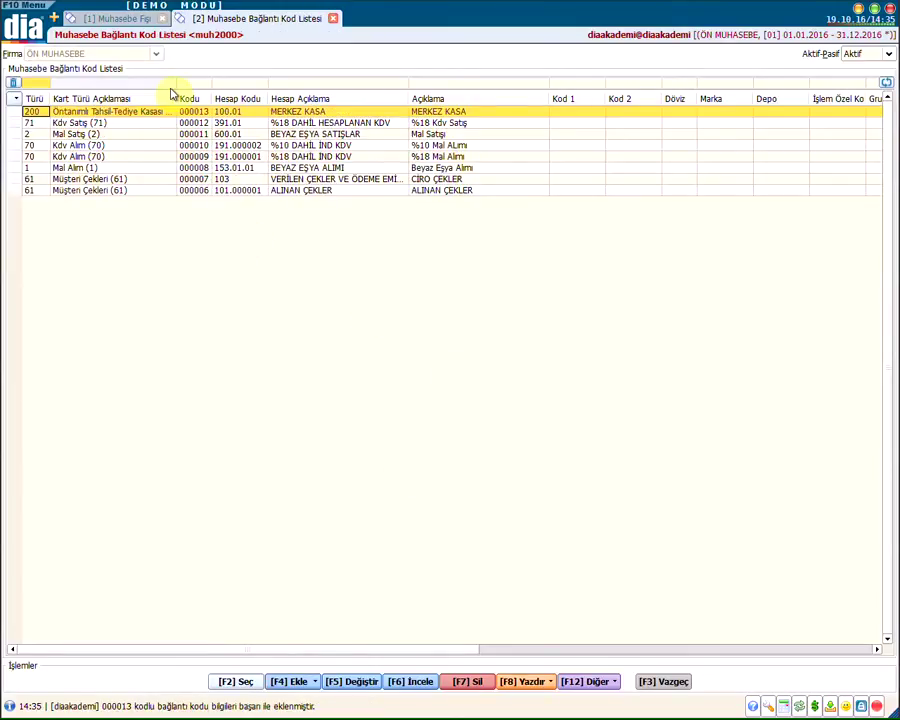
Step: Discard the open voucher, regenerate slip 000015 as a Tahsil Fişi, and check the accounts on its two lines
click(127, 24)
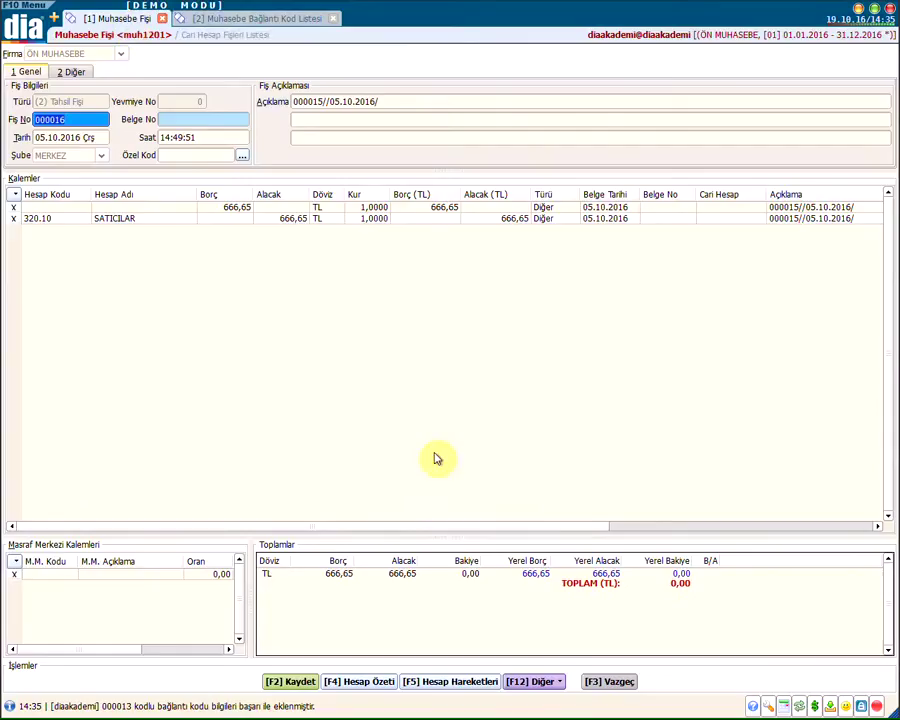
click(612, 684)
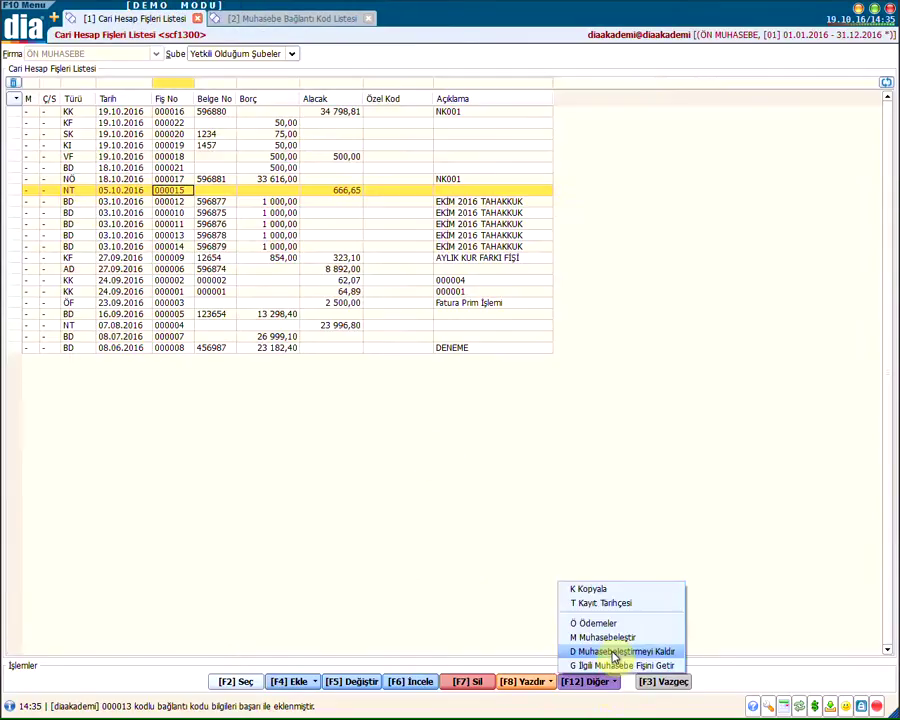
click(612, 635)
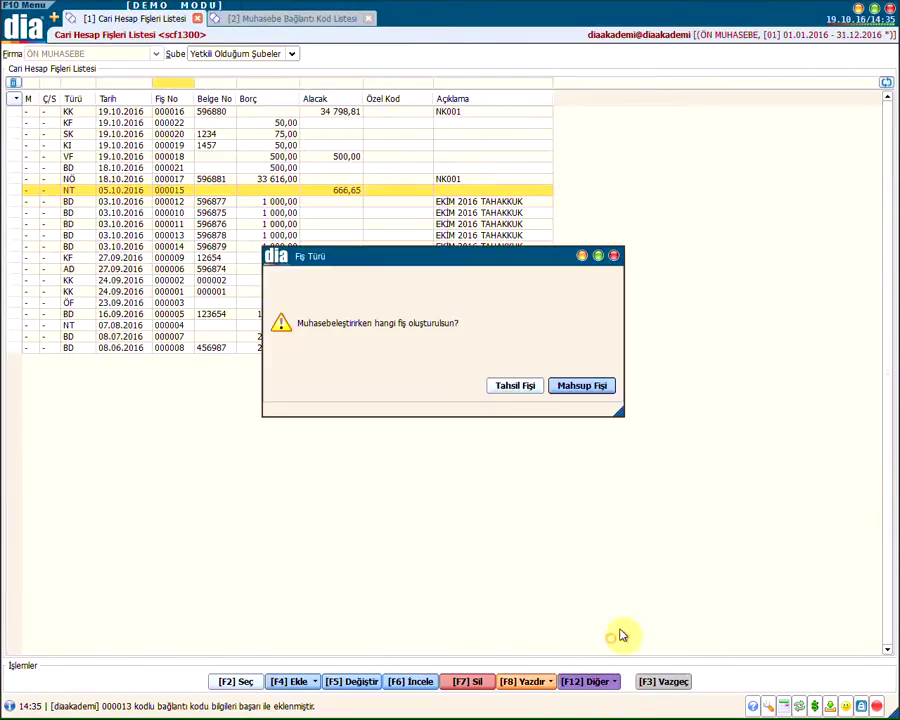
click(512, 386)
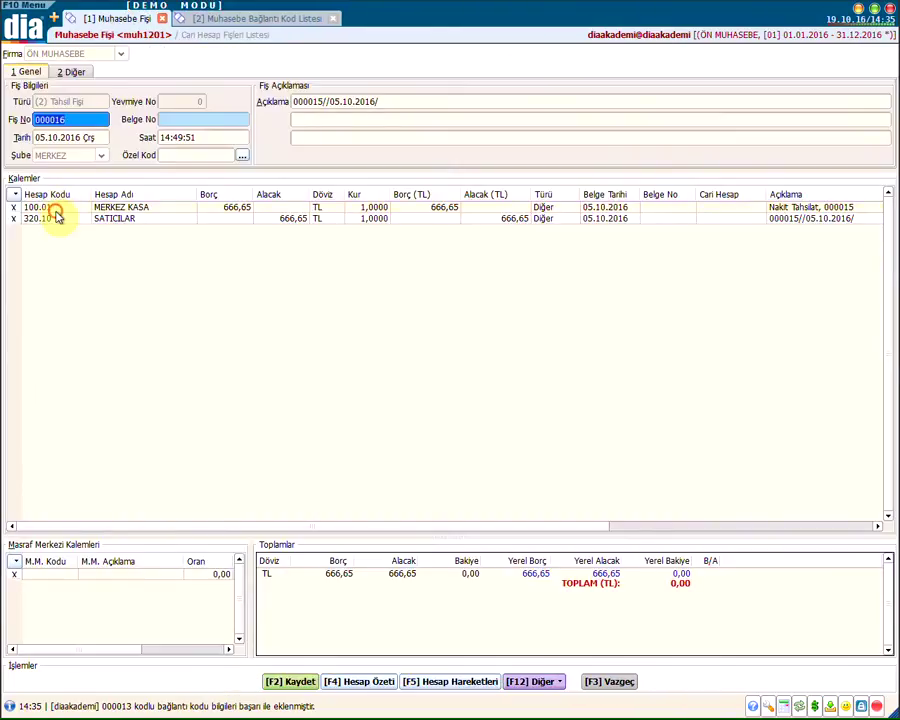
click(56, 210)
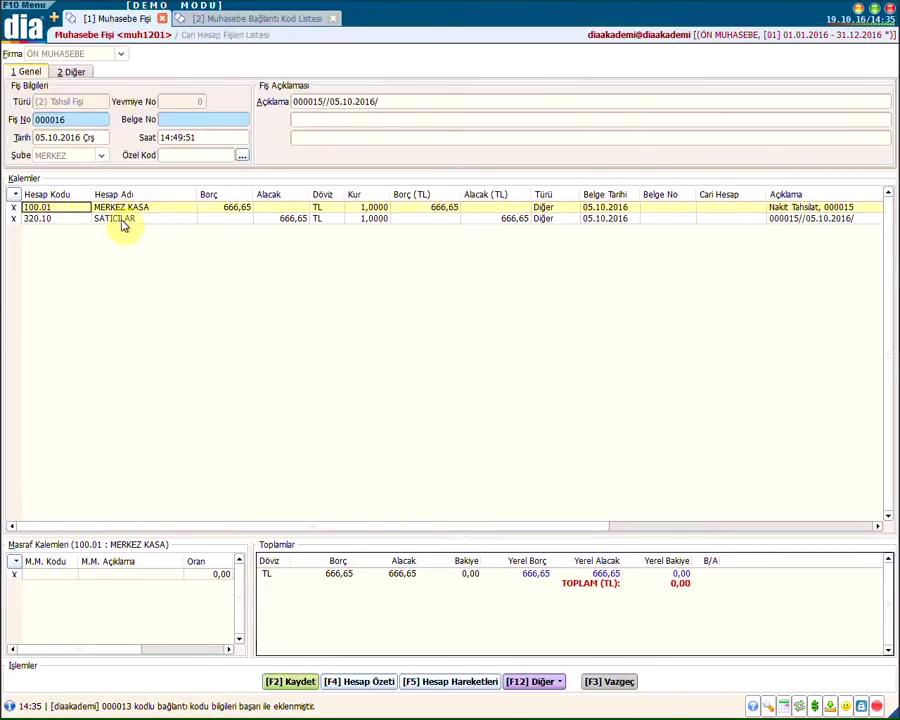
click(124, 220)
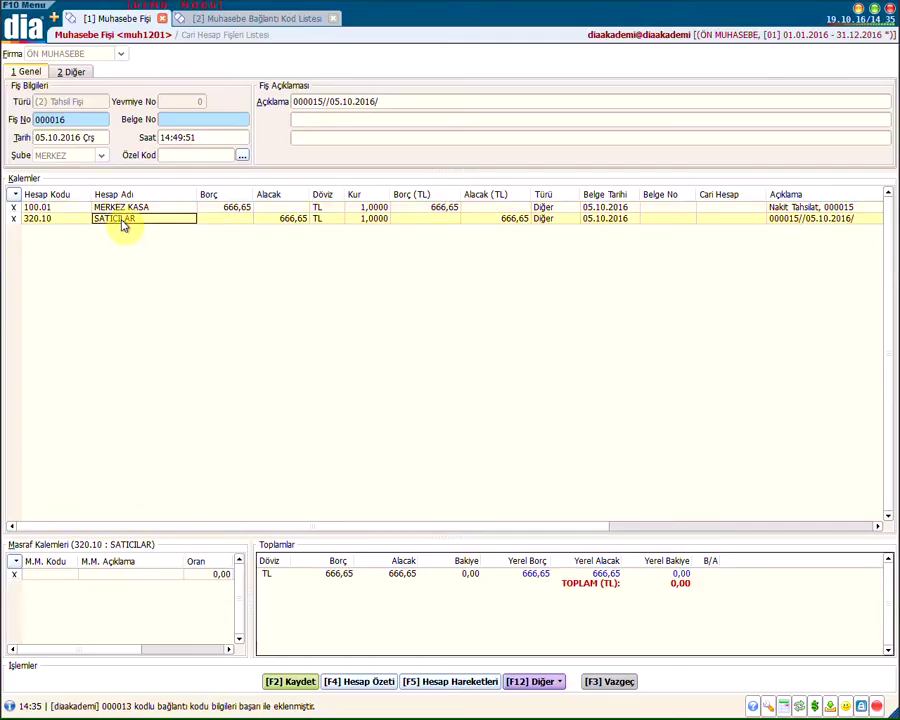
click(52, 221)
click(133, 221)
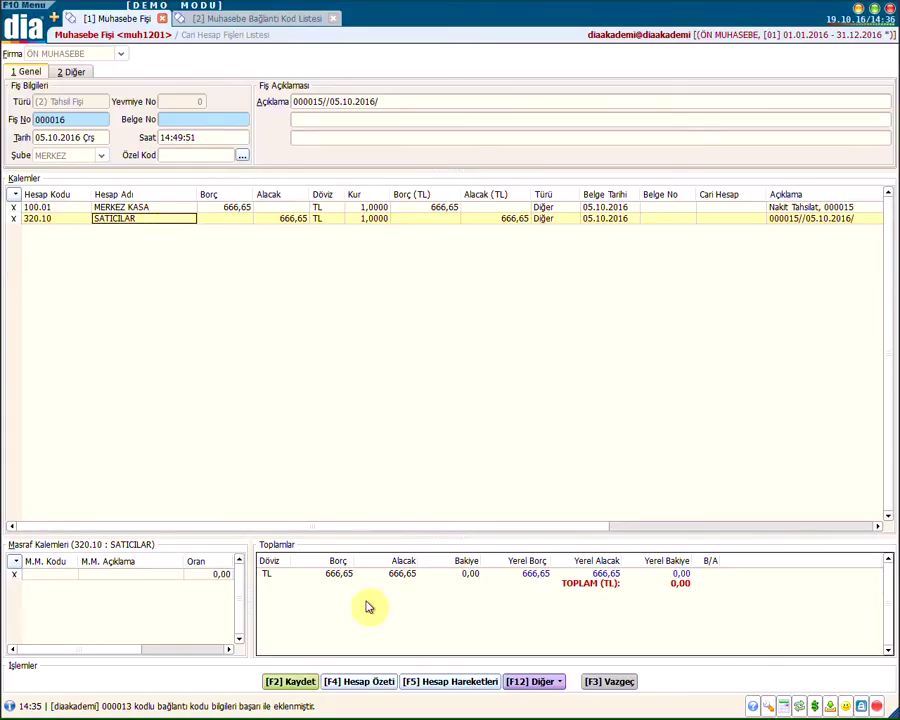
Step: Discard the Tahsil Fişi, post slip 000015 as a Mahsup Fişi instead, and select its debit line
click(603, 689)
click(596, 679)
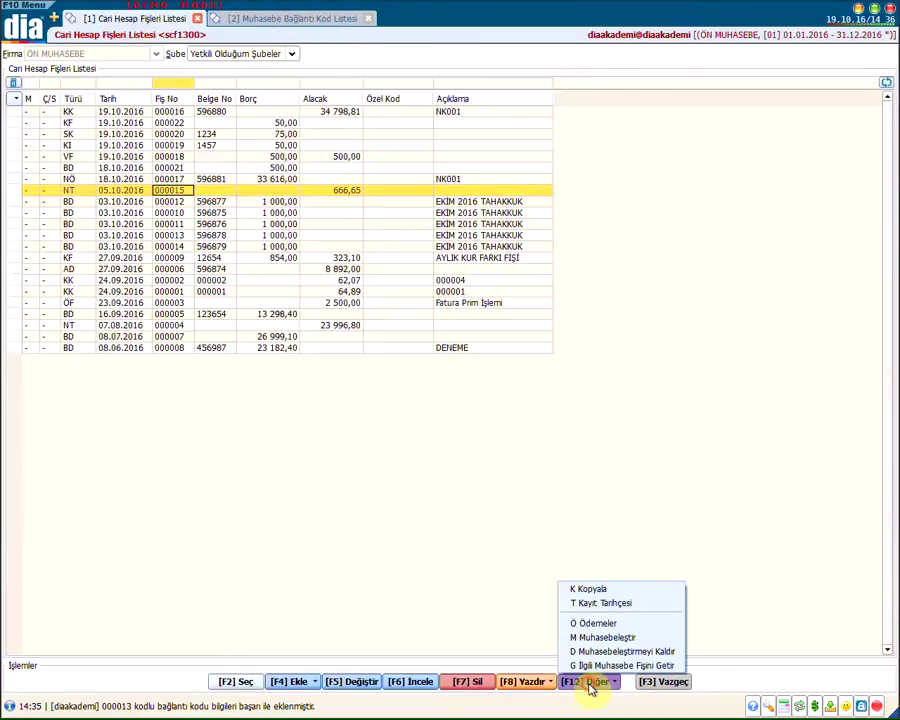
click(606, 632)
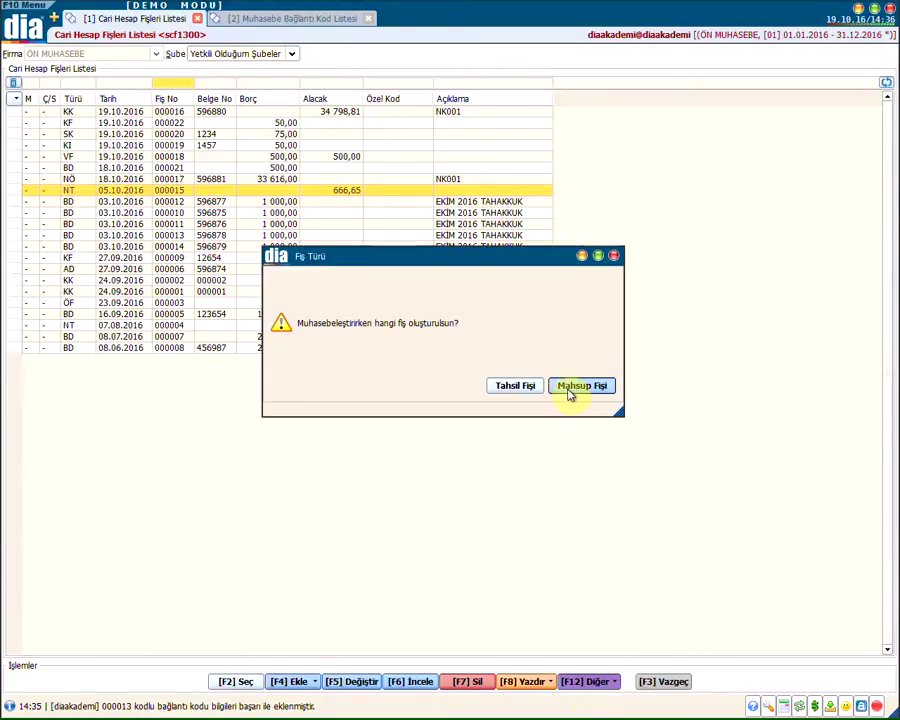
click(569, 391)
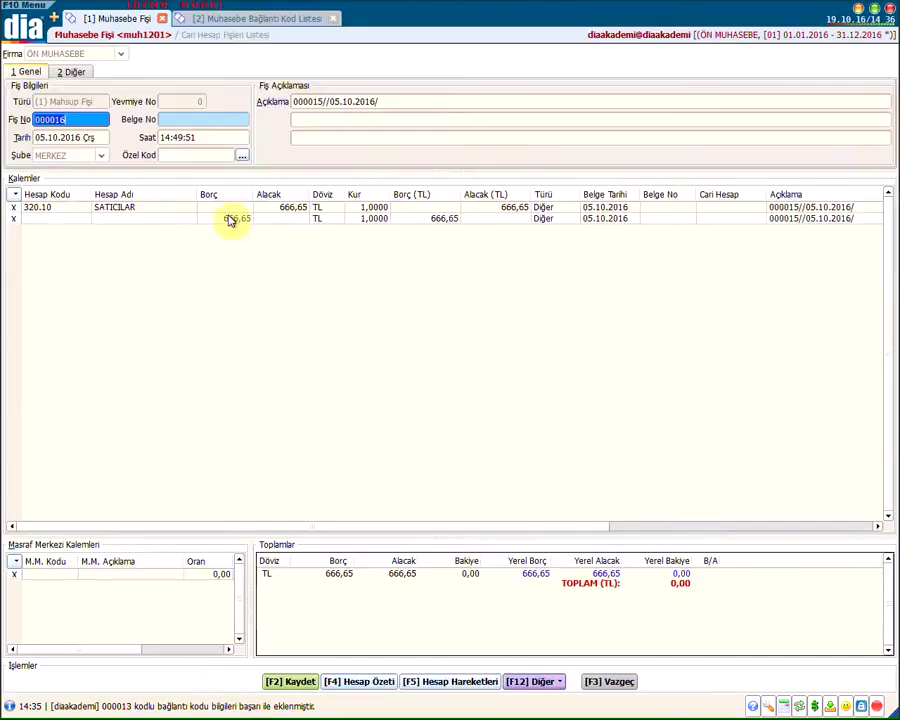
click(46, 218)
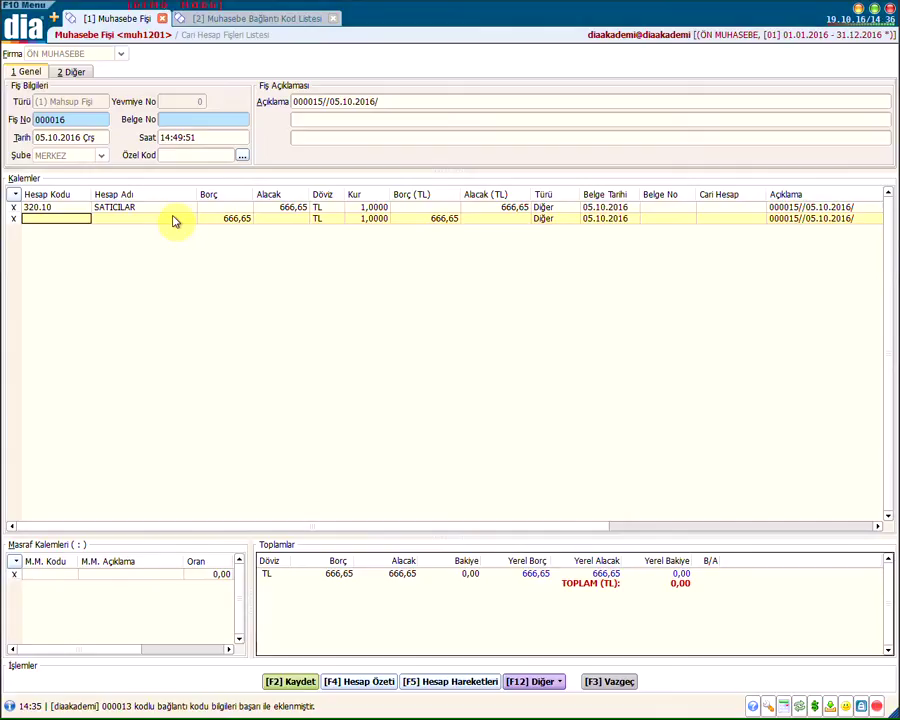
Step: In the link code list, start a new Cari Hesap Karşılık Kalemleri (31) code described as MERKEZ KASA
click(226, 19)
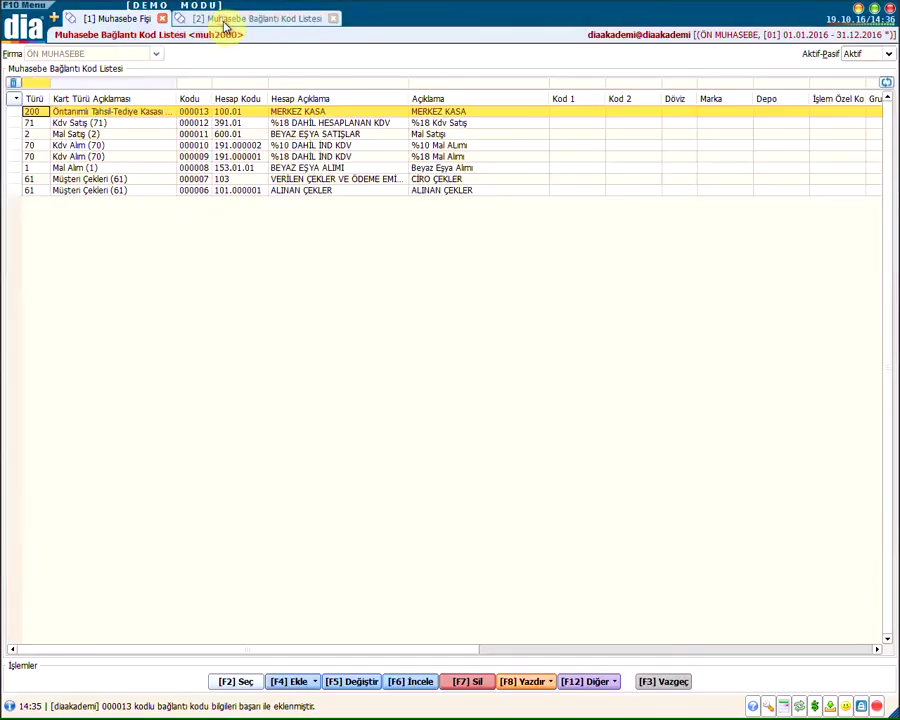
click(288, 681)
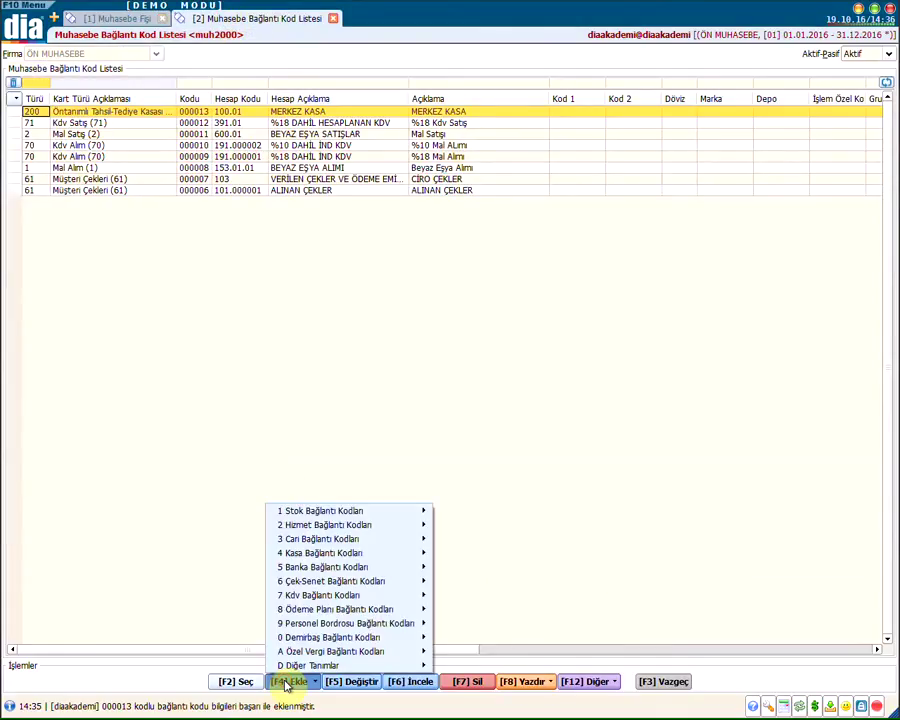
mouse_move(345, 539)
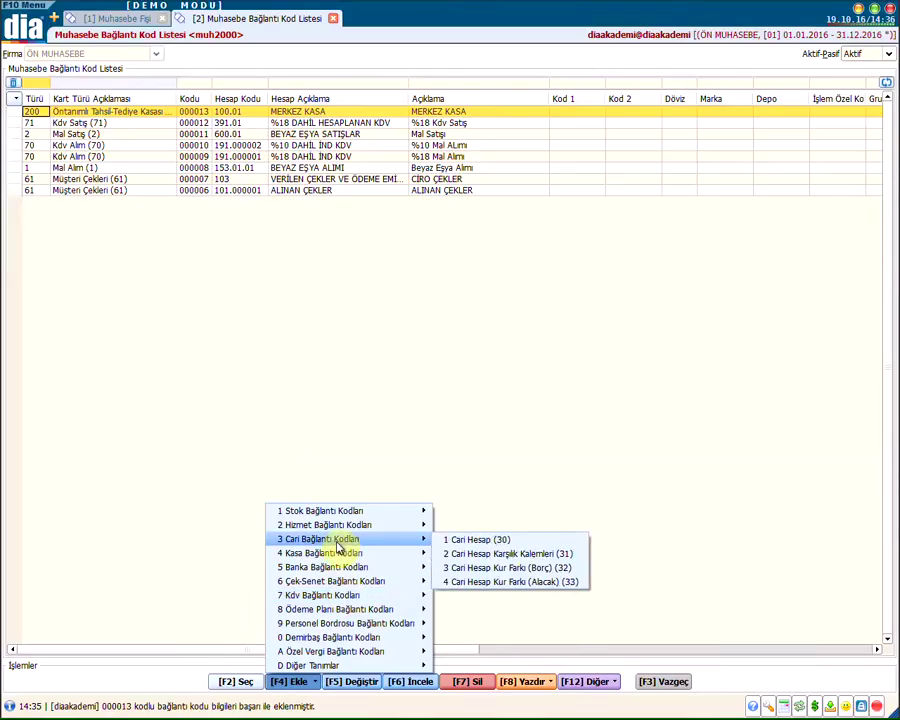
click(495, 556)
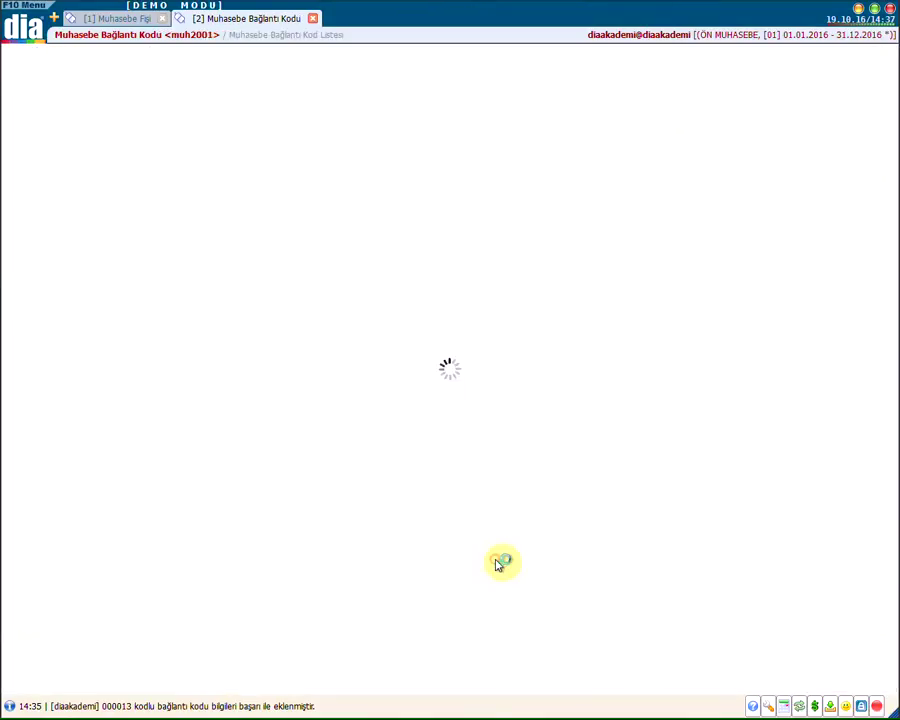
text(MERKEZ KASA)
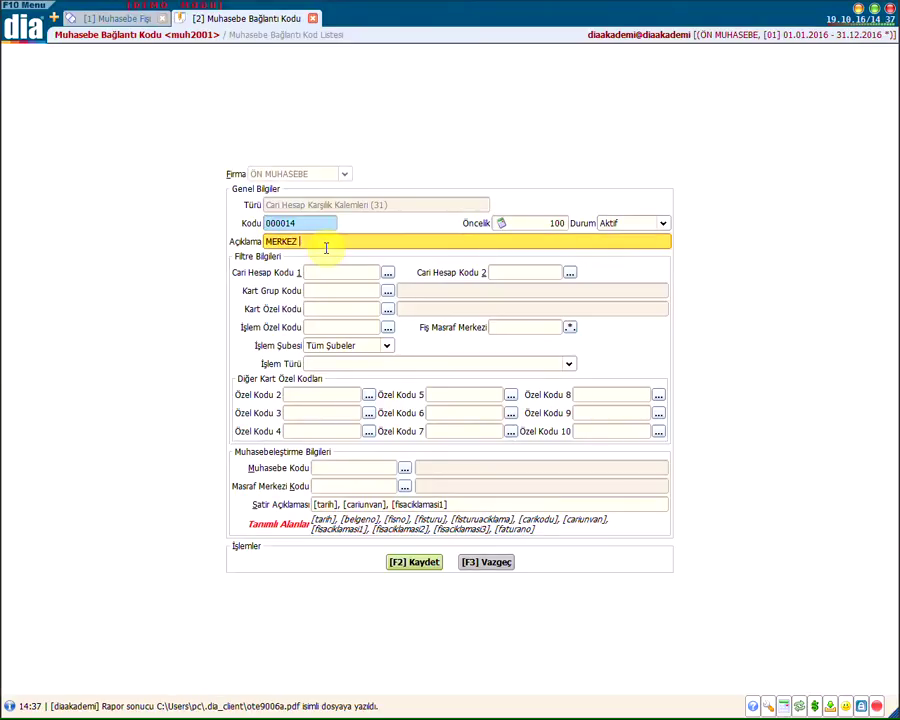
Step: Set the link code's current account filter to run from 0 to ZZZZZ
click(348, 268)
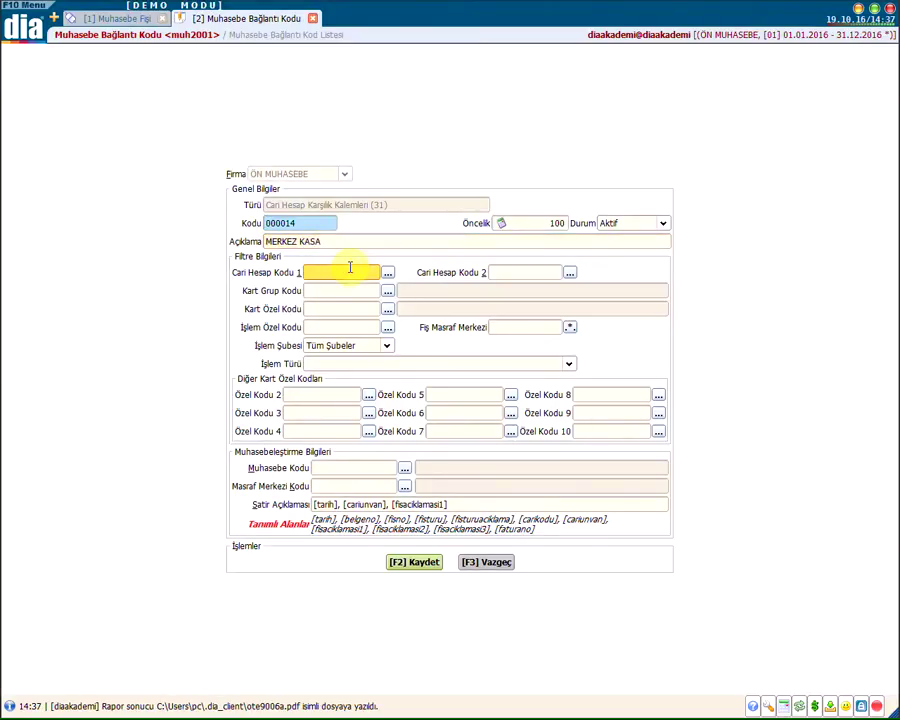
text(00)
click(508, 272)
text(ZZZZZ)
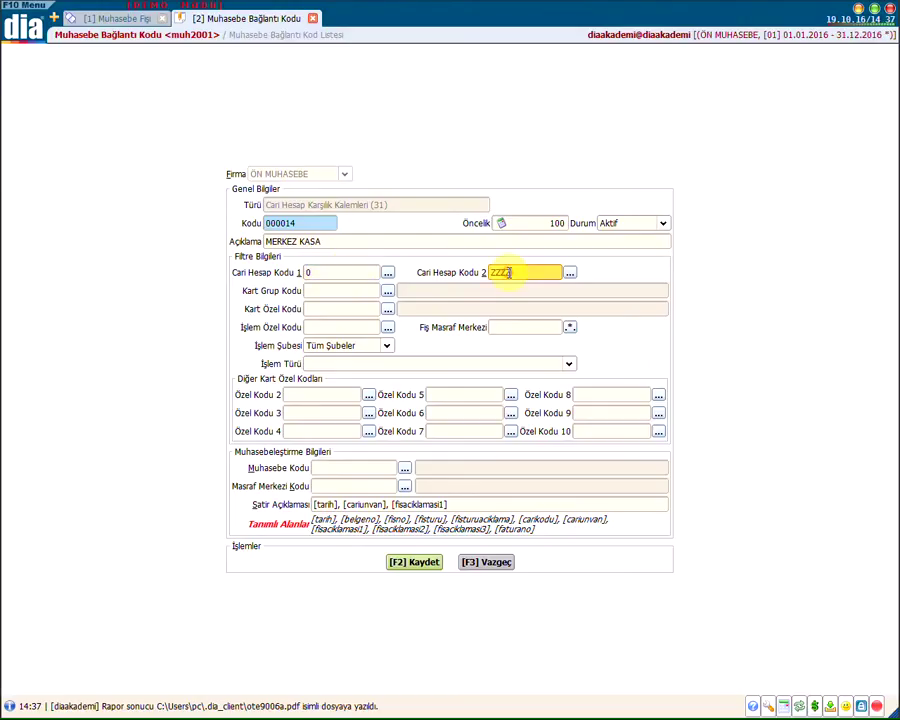
Step: Set the MERKEZ KASA link code's transaction type to Nakit Tahsilat
click(338, 362)
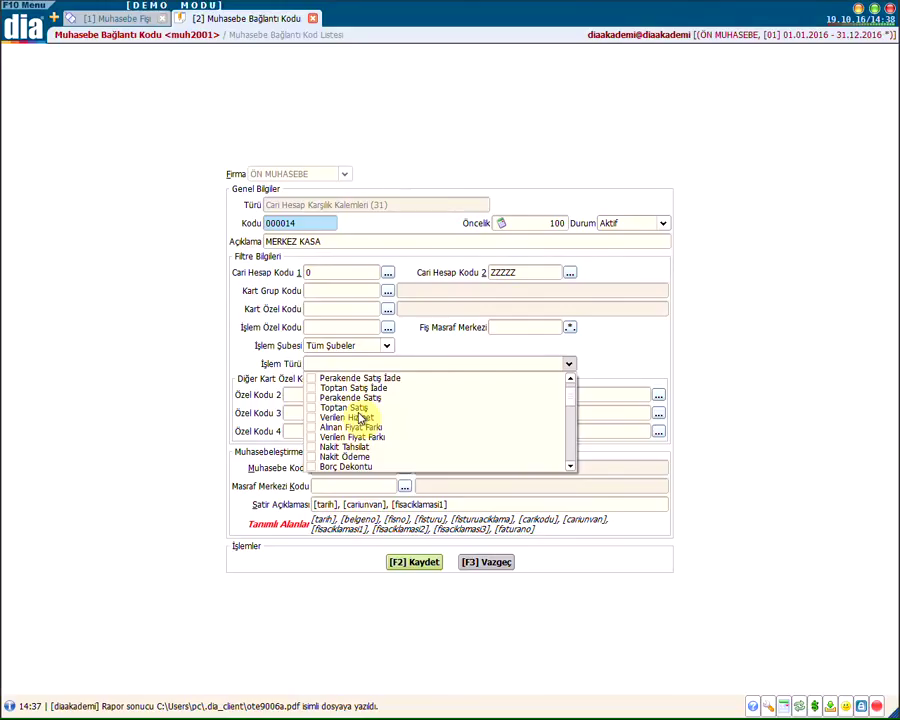
scroll(355, 424, down, 1)
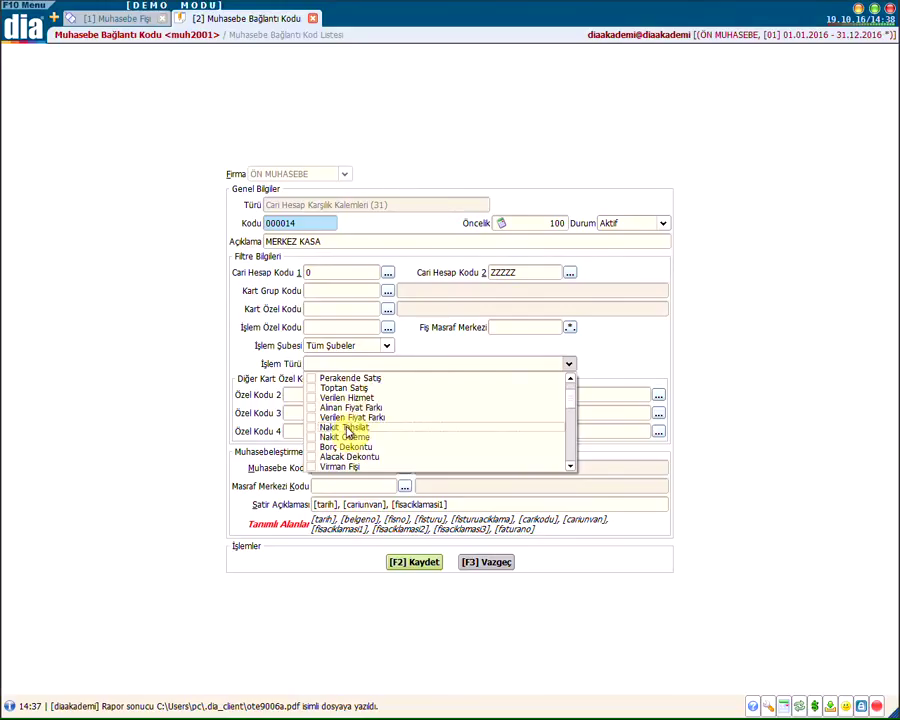
click(313, 427)
click(278, 386)
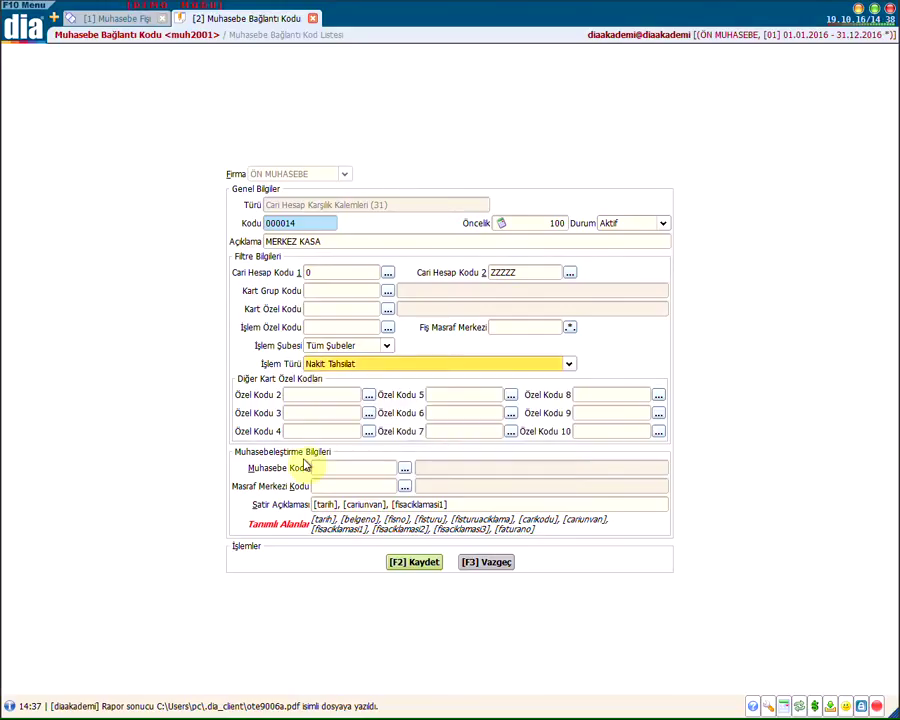
Step: Assign accounting account 100.01 MERKEZ KASA to the link code and save it
click(346, 467)
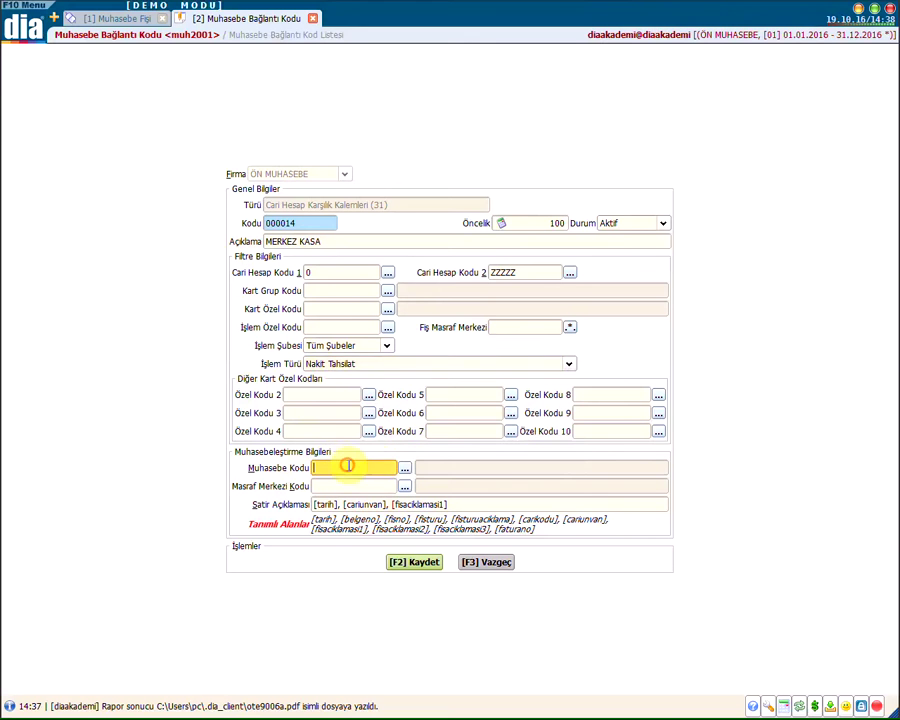
click(407, 472)
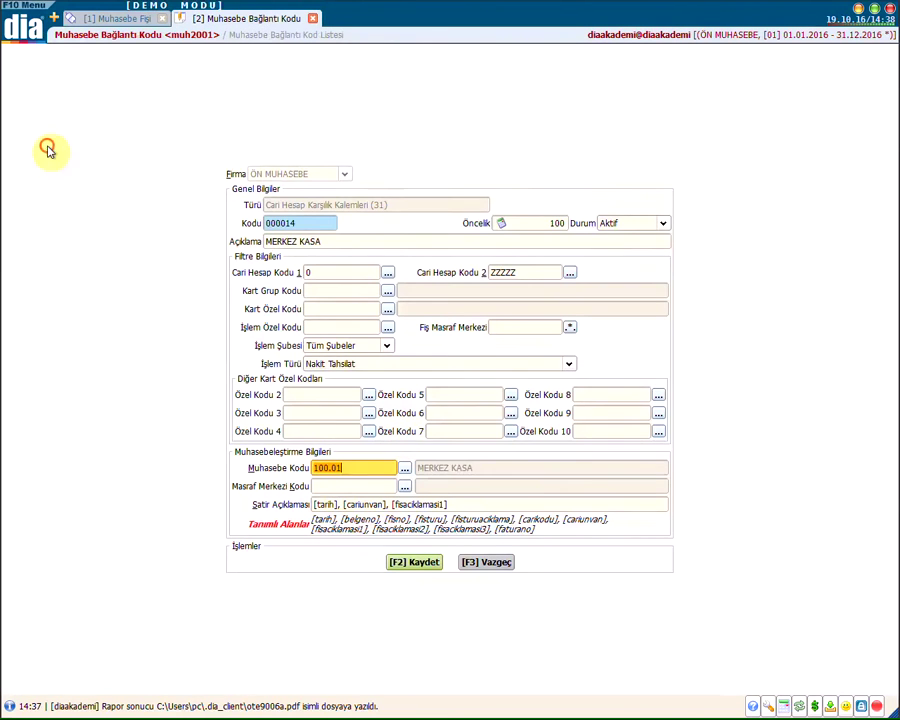
click(413, 565)
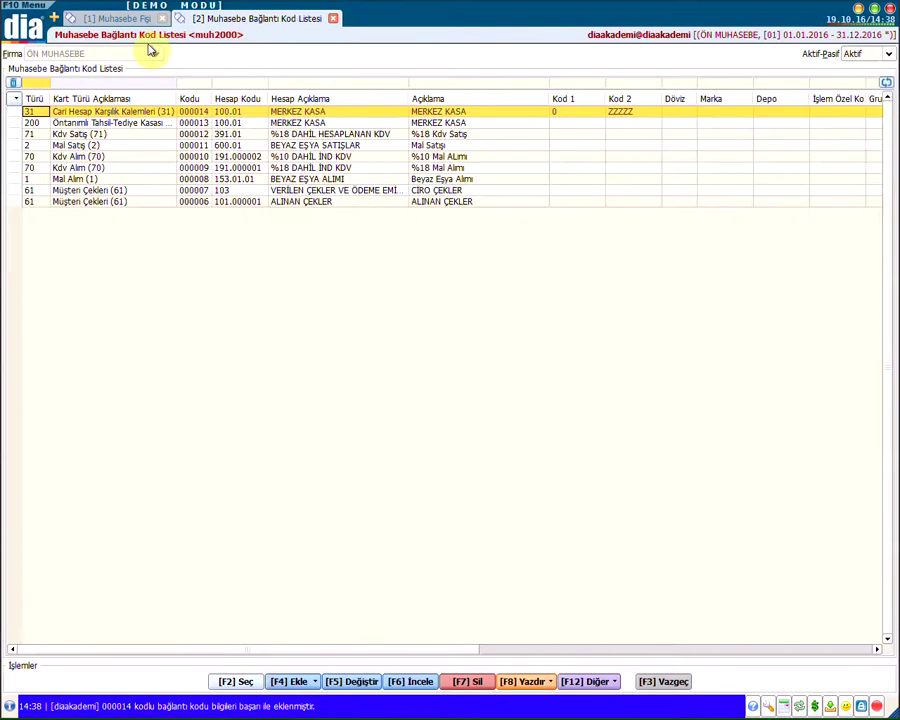
Step: Discard the open voucher, post slip 000015 again as a Mahsup Fişi, and check the account on its debit line
click(135, 18)
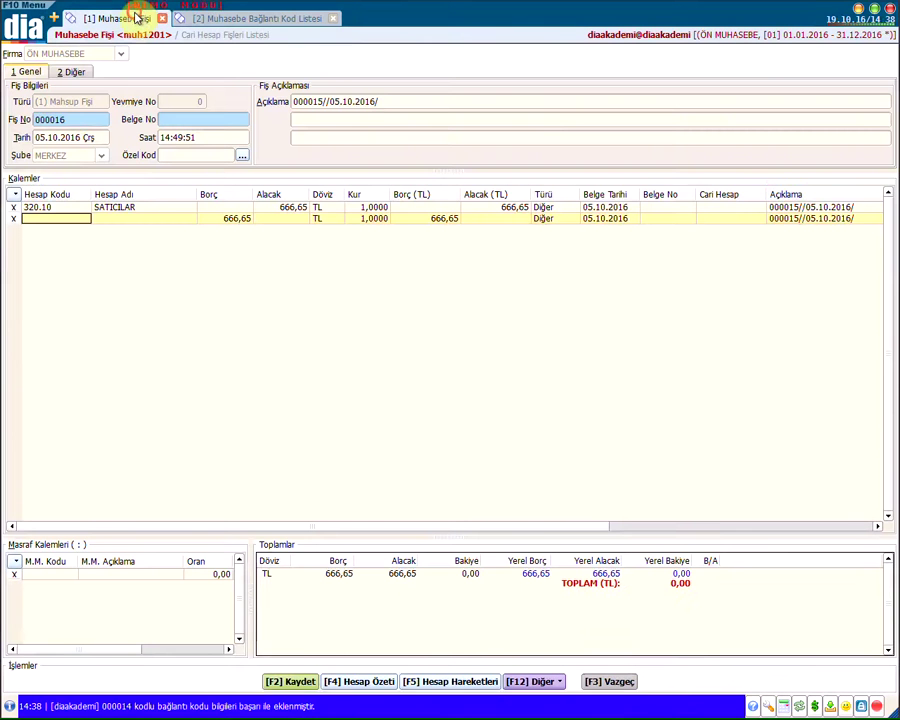
click(615, 683)
click(614, 681)
click(614, 634)
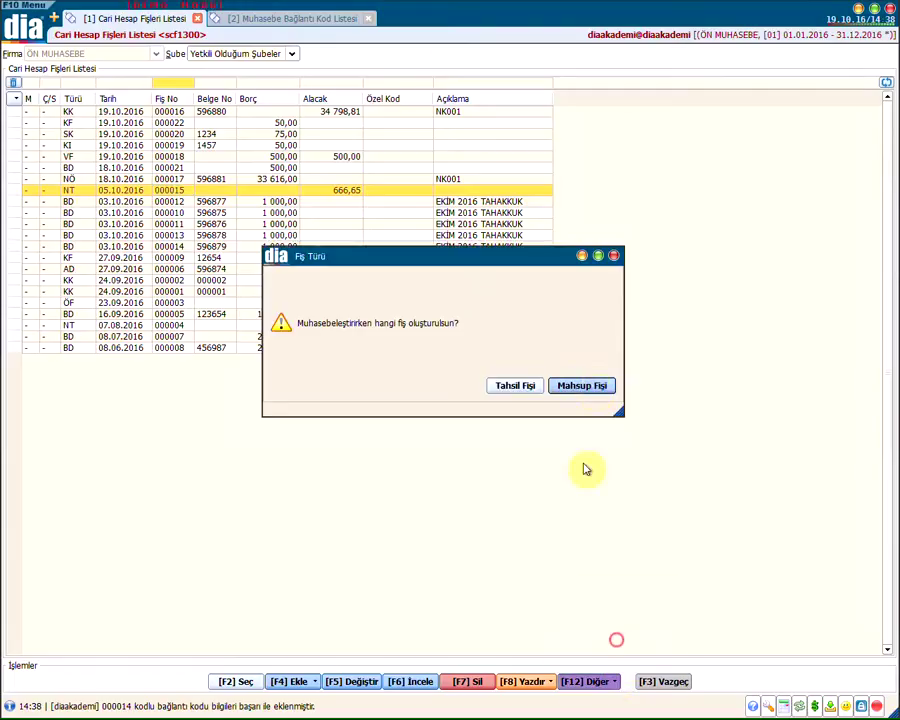
click(585, 386)
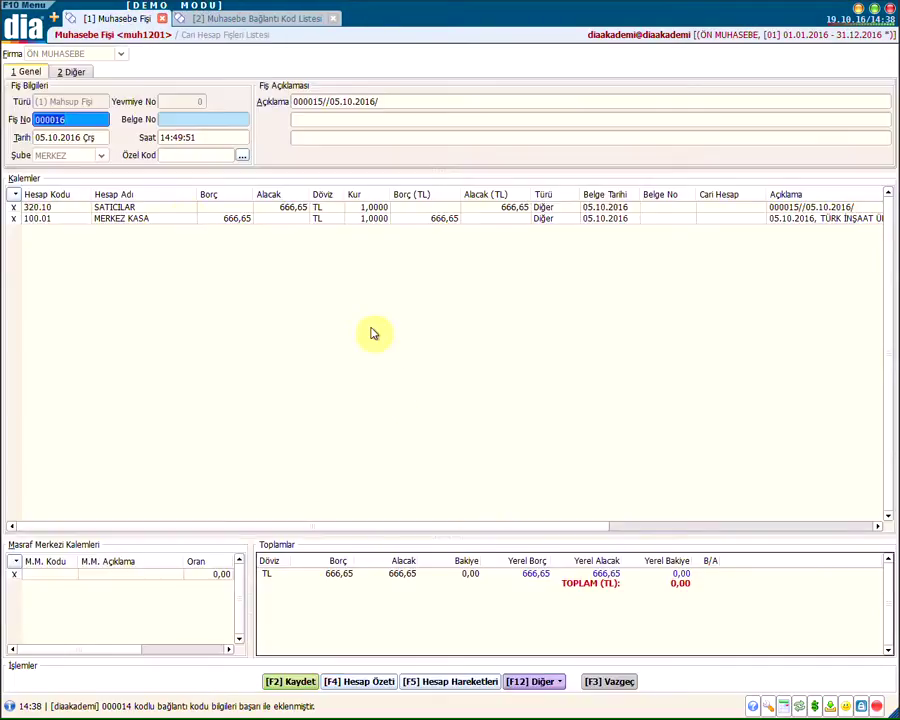
click(70, 220)
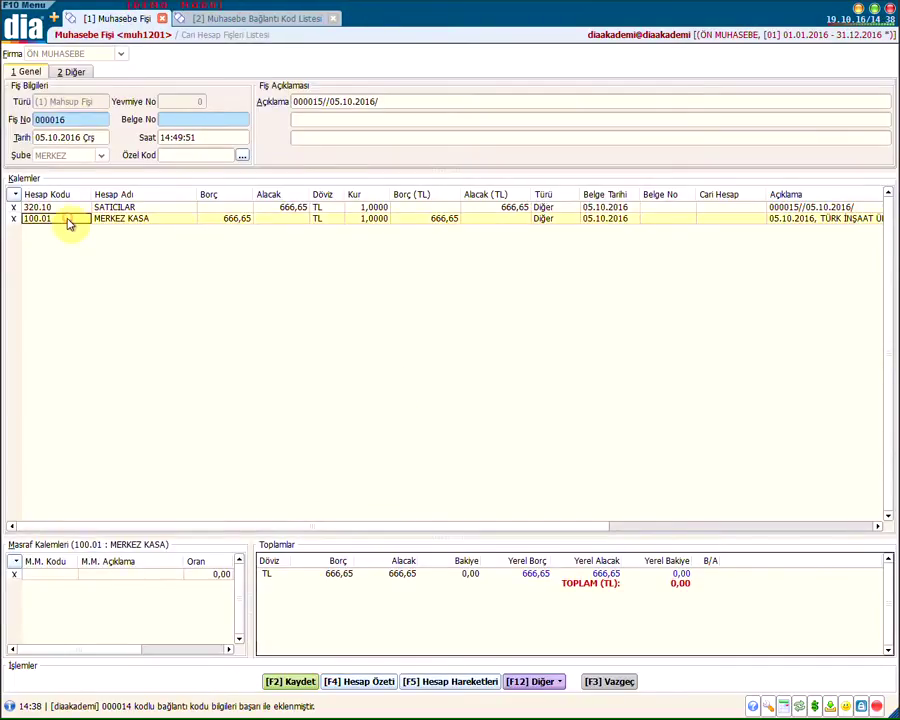
click(198, 219)
Step: Set the document number to 1598 on both the voucher header and the SATICILAR line, and save the voucher
click(192, 207)
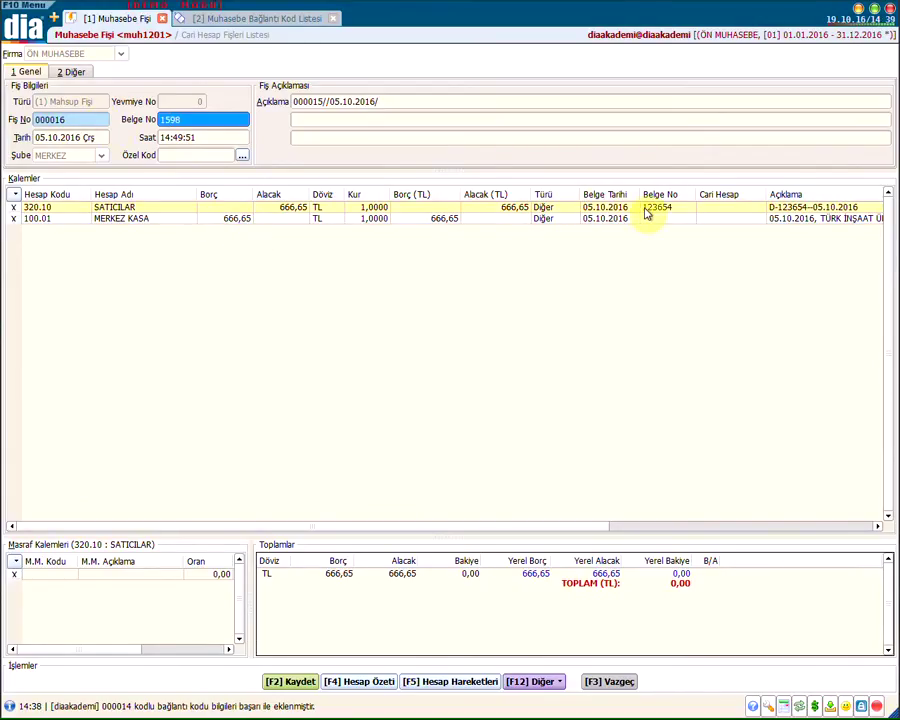
double_click(646, 208)
text(1598)
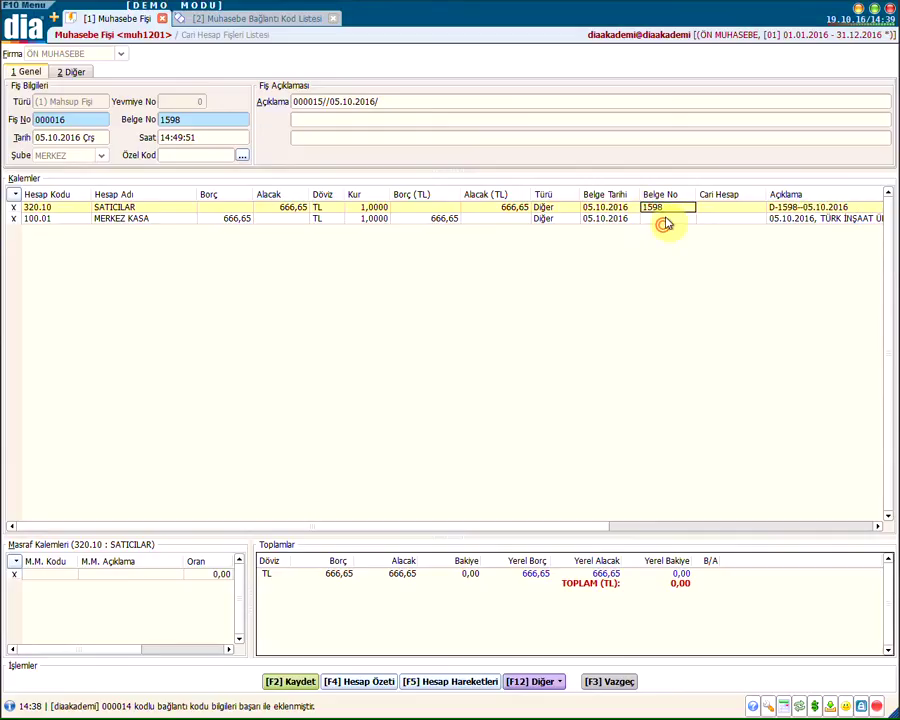
click(665, 224)
click(283, 686)
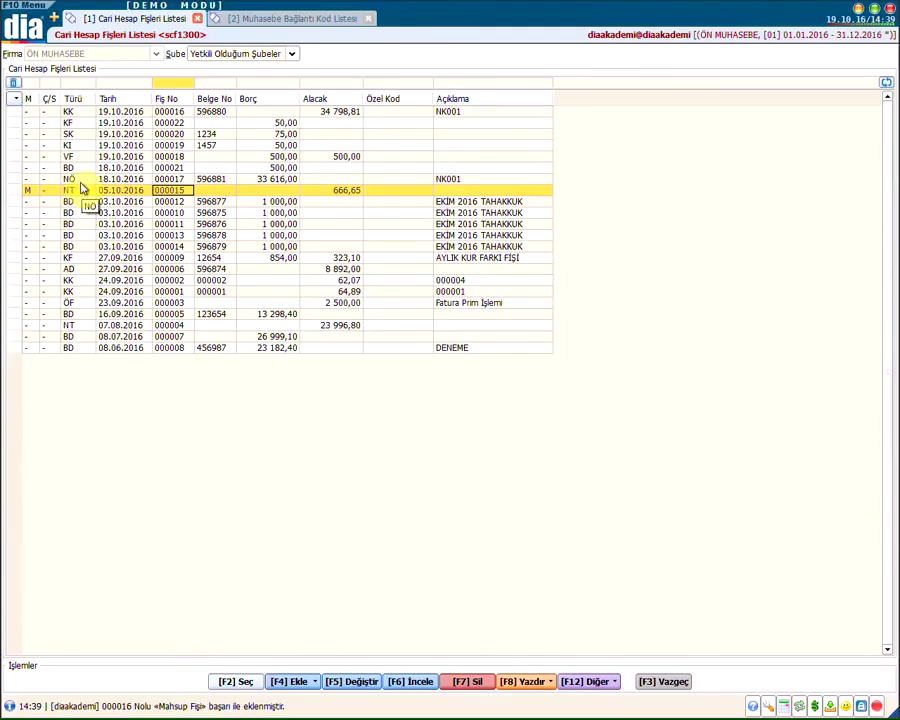
Step: Post debit note slip 000021 to accounting and check the accounts on the generated voucher's two lines
key(Up)
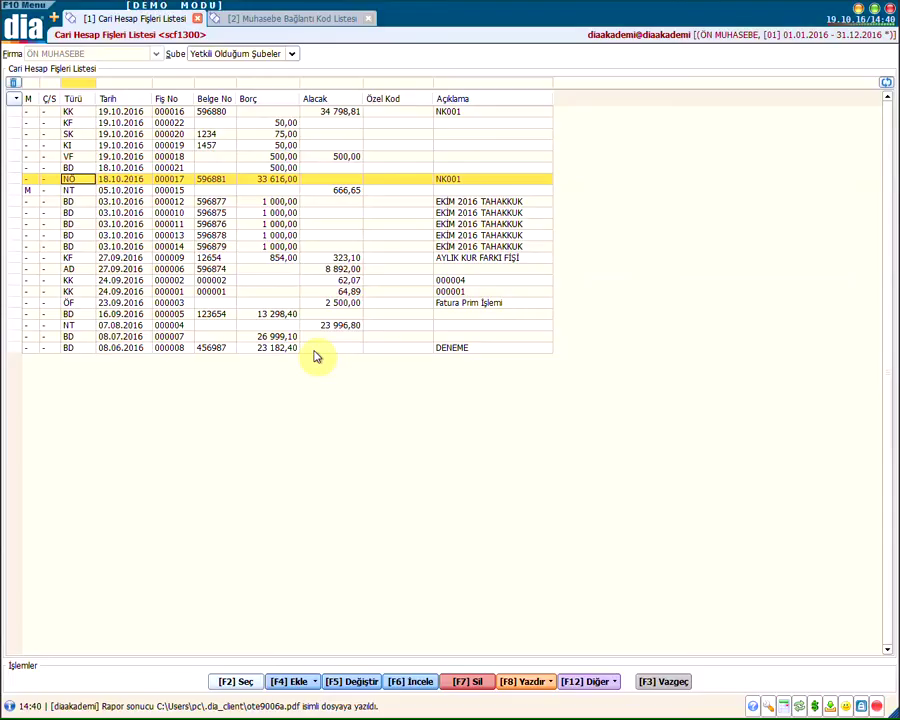
click(68, 168)
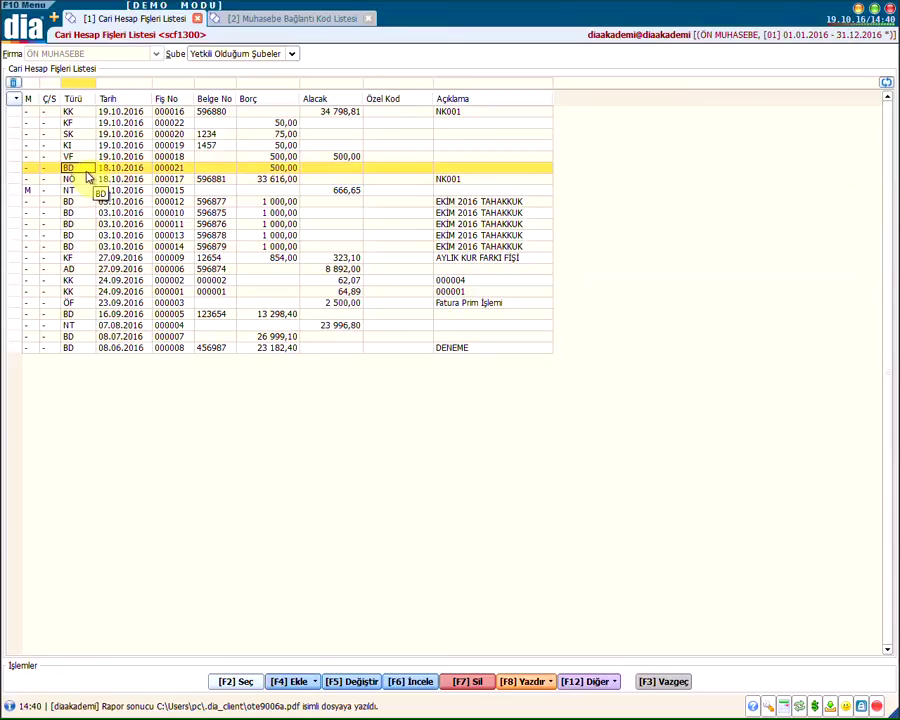
click(594, 684)
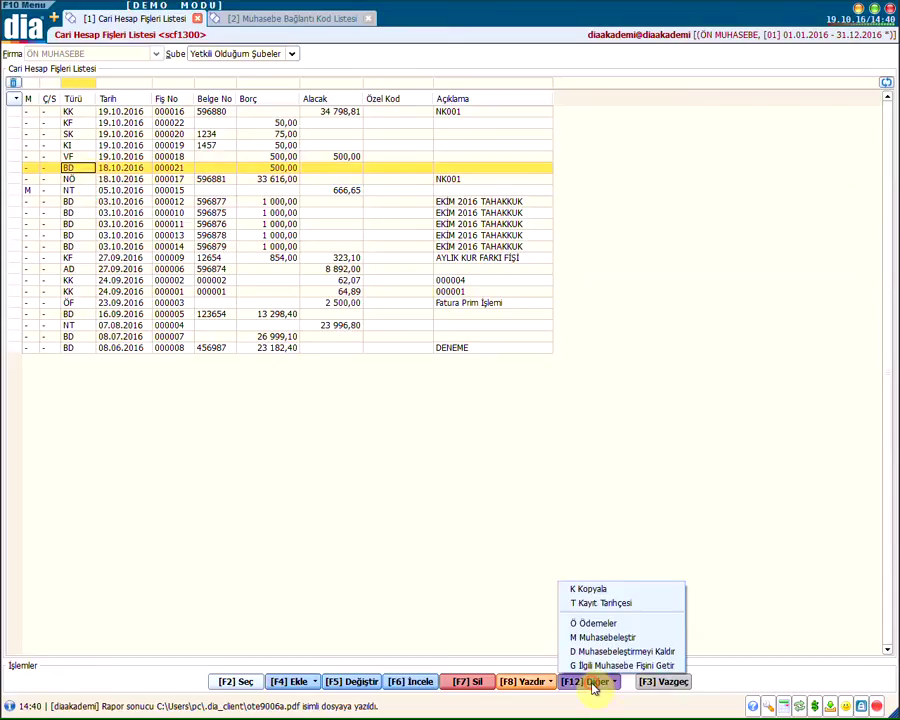
click(620, 640)
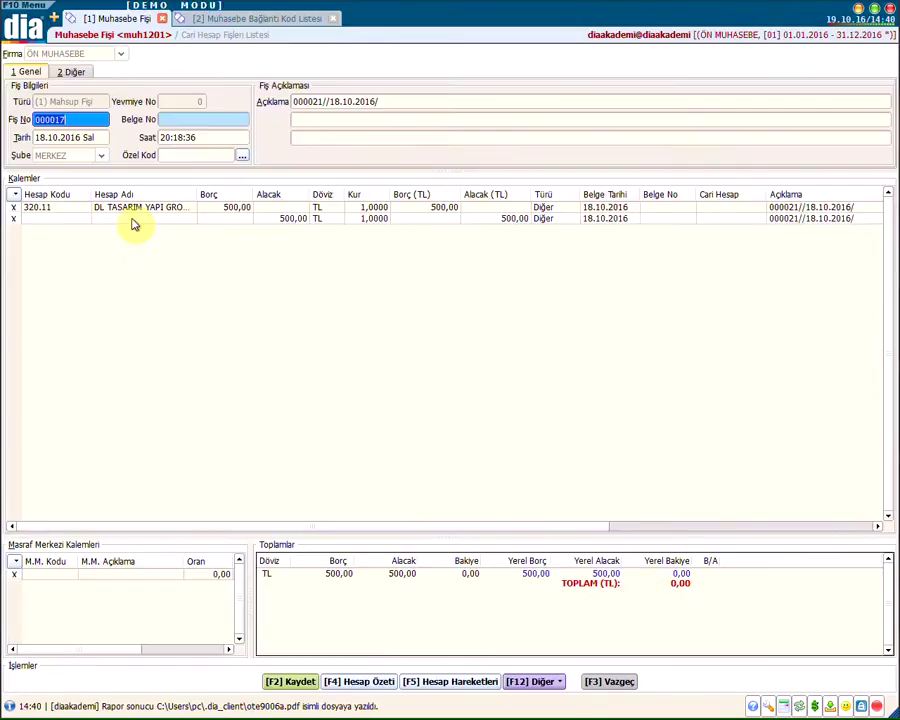
click(70, 208)
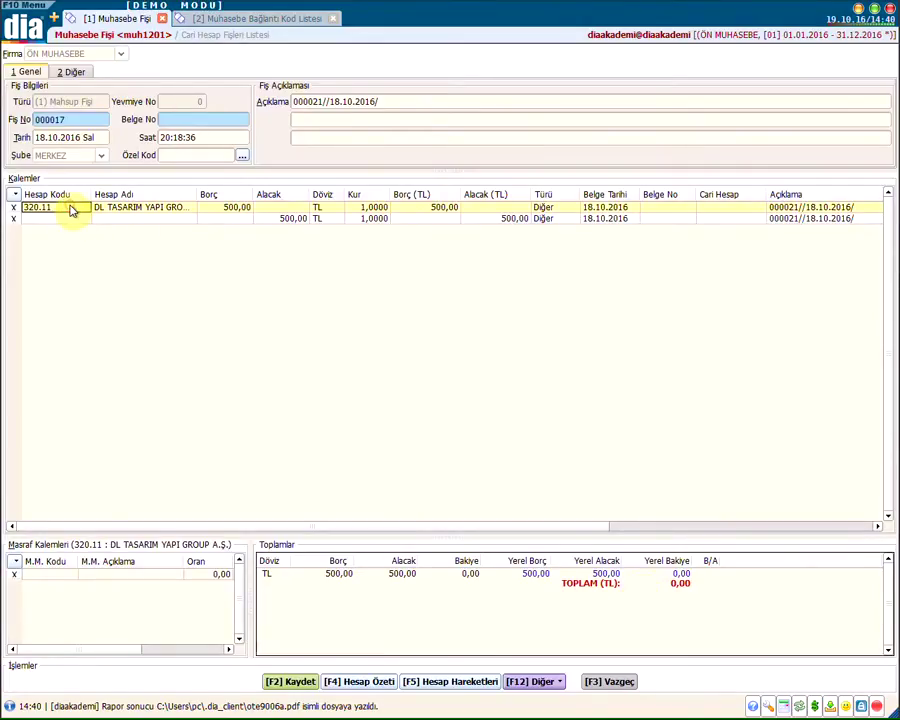
click(52, 220)
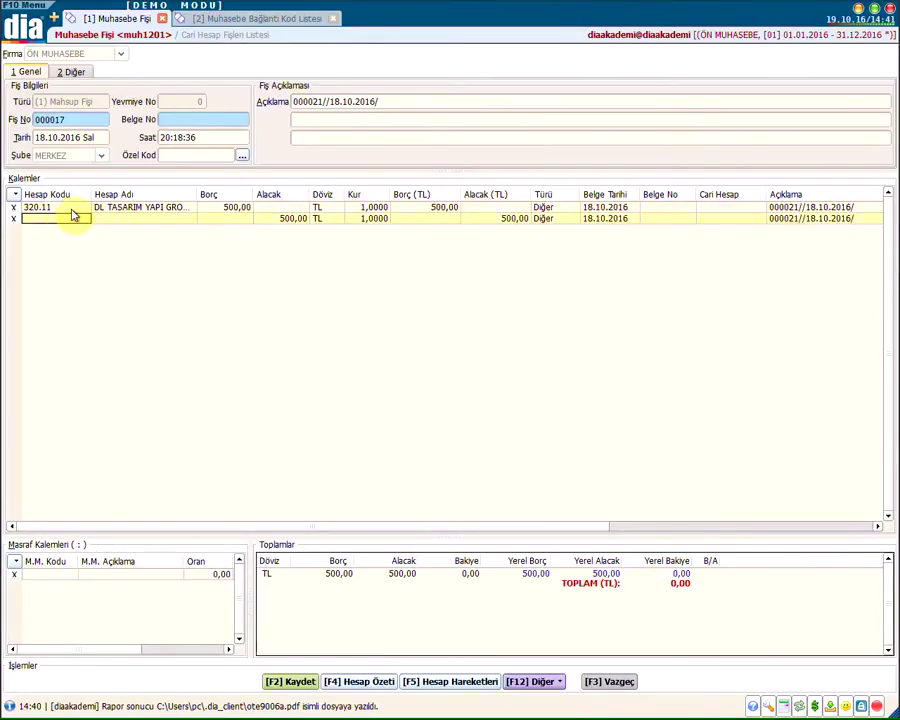
Step: In the link code list, start a new Cari Hesap Karşılık Kalemleri (31) code described as ORTAKLARA BORÇLAR
click(226, 19)
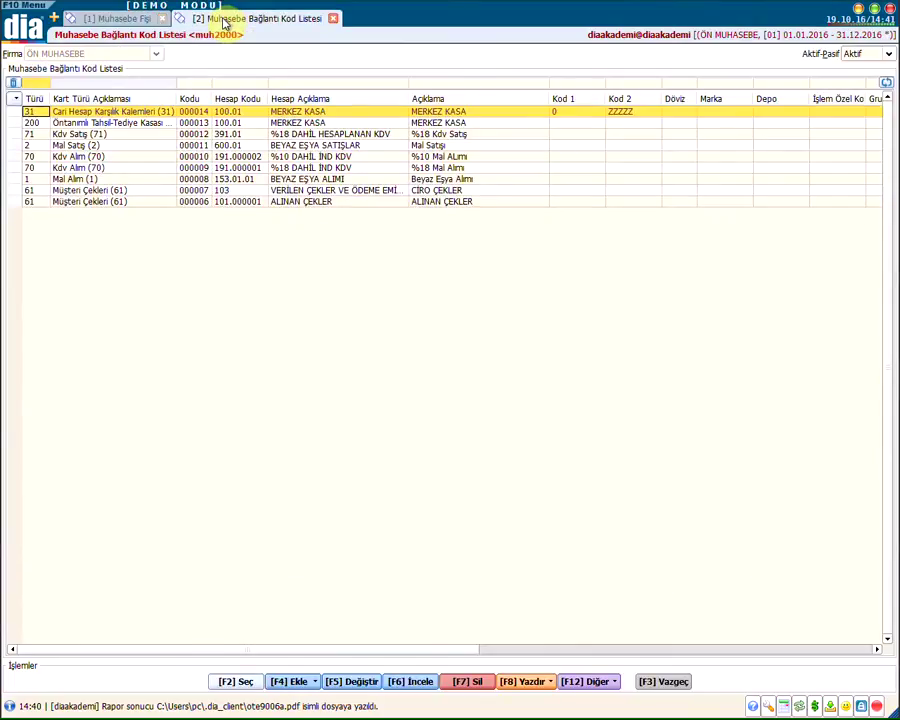
click(293, 681)
mouse_move(338, 542)
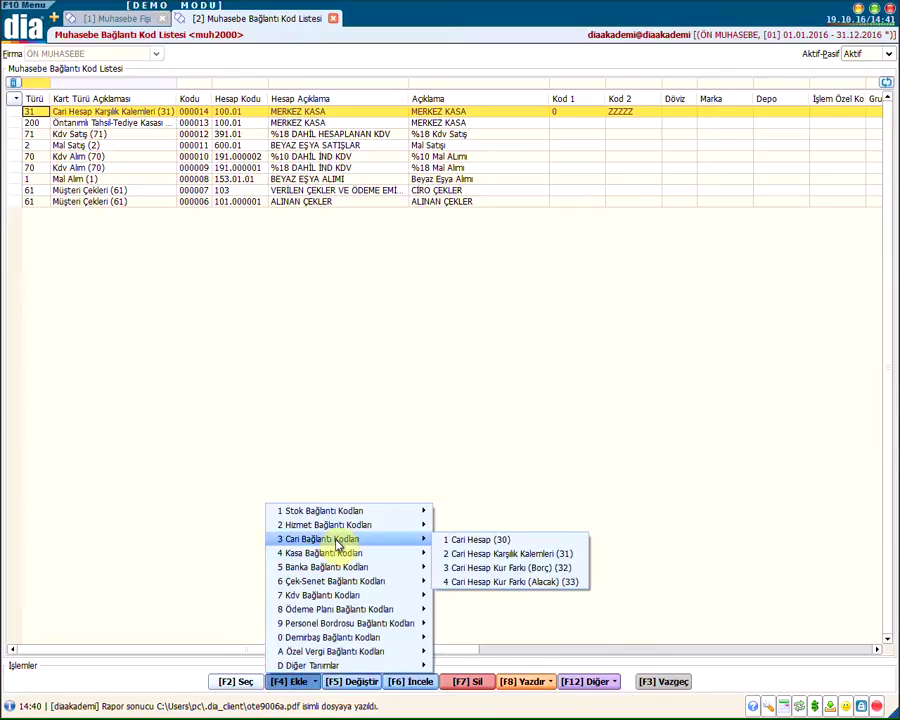
click(538, 556)
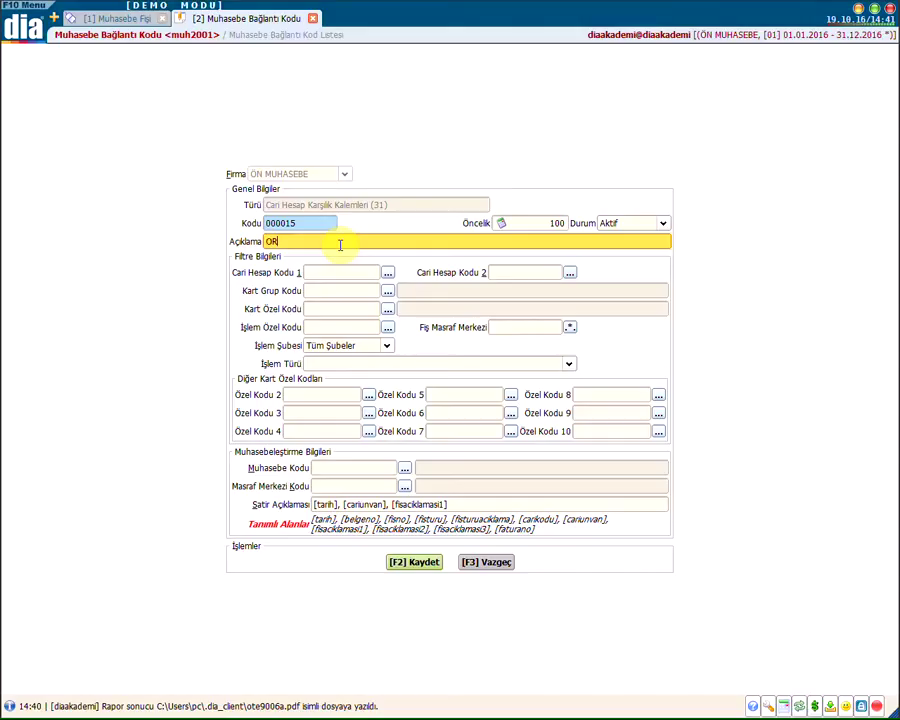
text(ÇLAR)
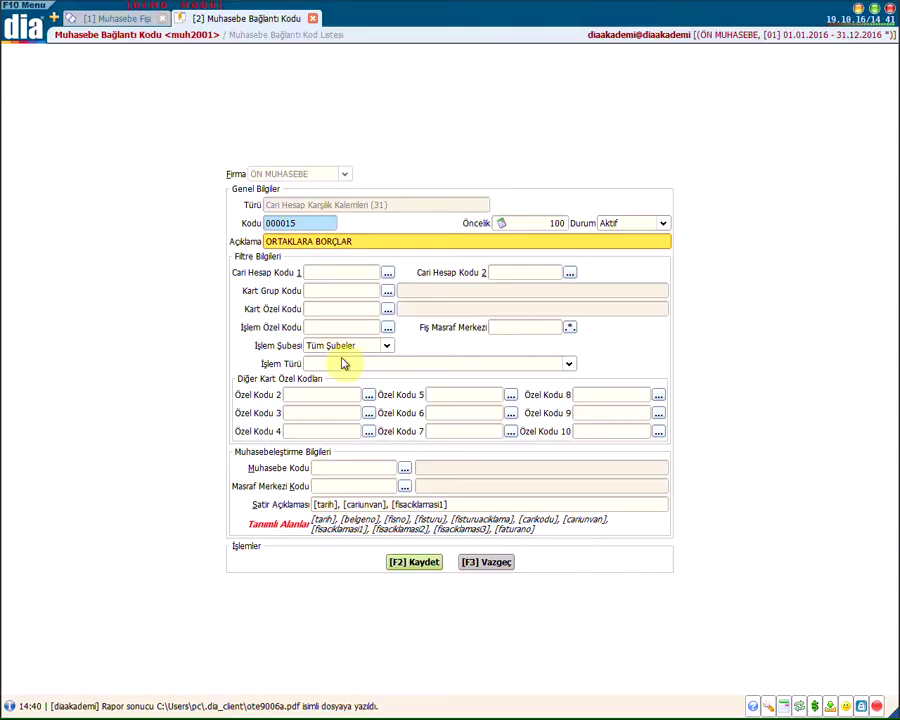
Step: Set the new link code's transaction type to Borç Dekontu and its accounting account to 331.000001 ORTAKLARA BORÇLAR
click(344, 363)
scroll(338, 422, down, 3)
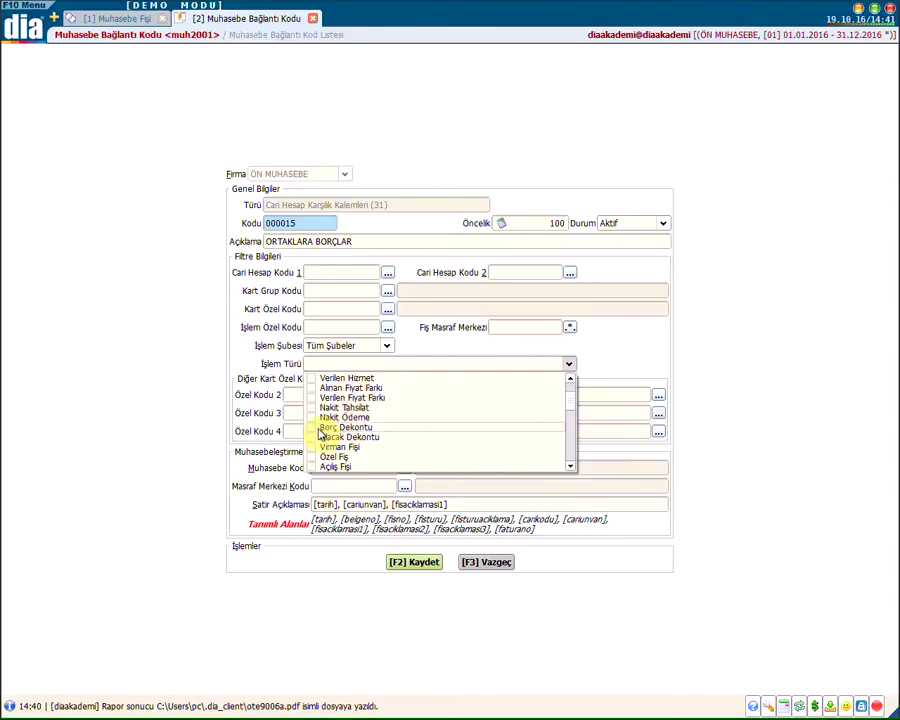
click(316, 430)
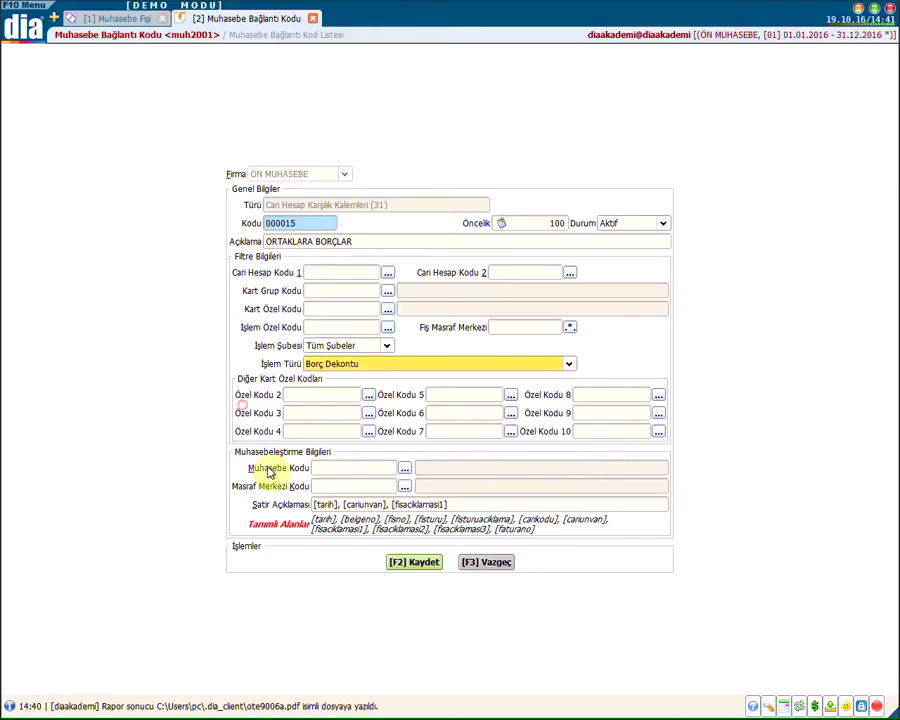
click(362, 468)
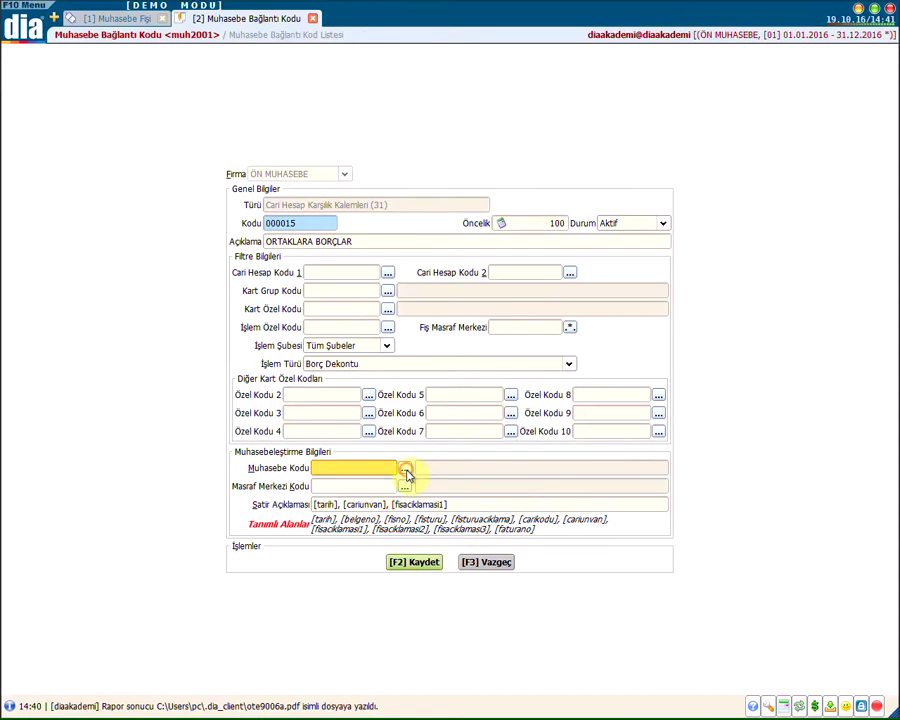
click(405, 470)
text(331)
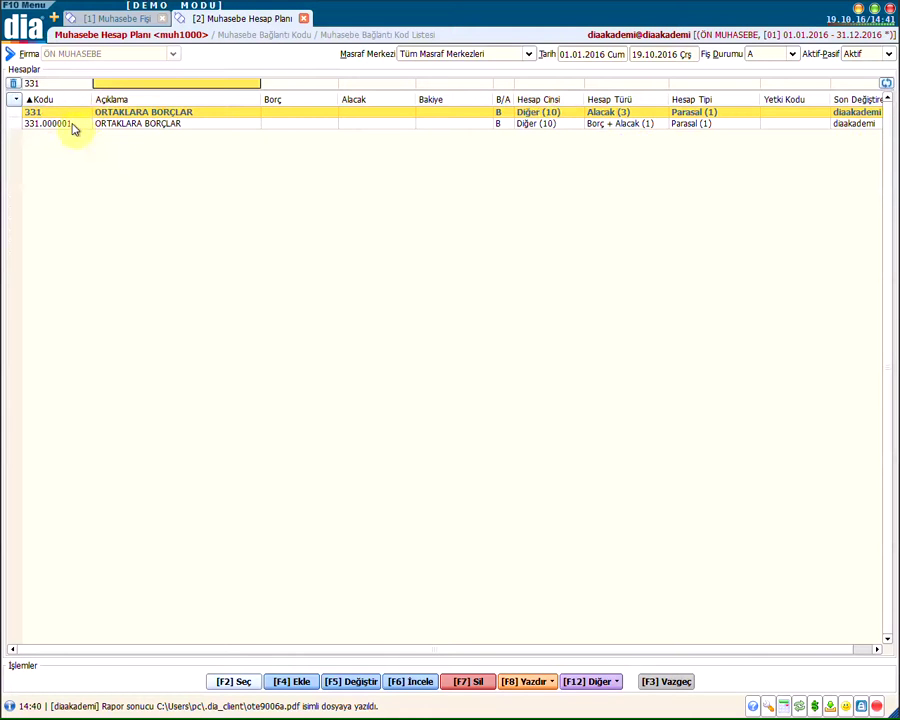
double_click(72, 128)
Step: Limit the link code to current accounts from 0 to ZZZZ and save it
click(339, 268)
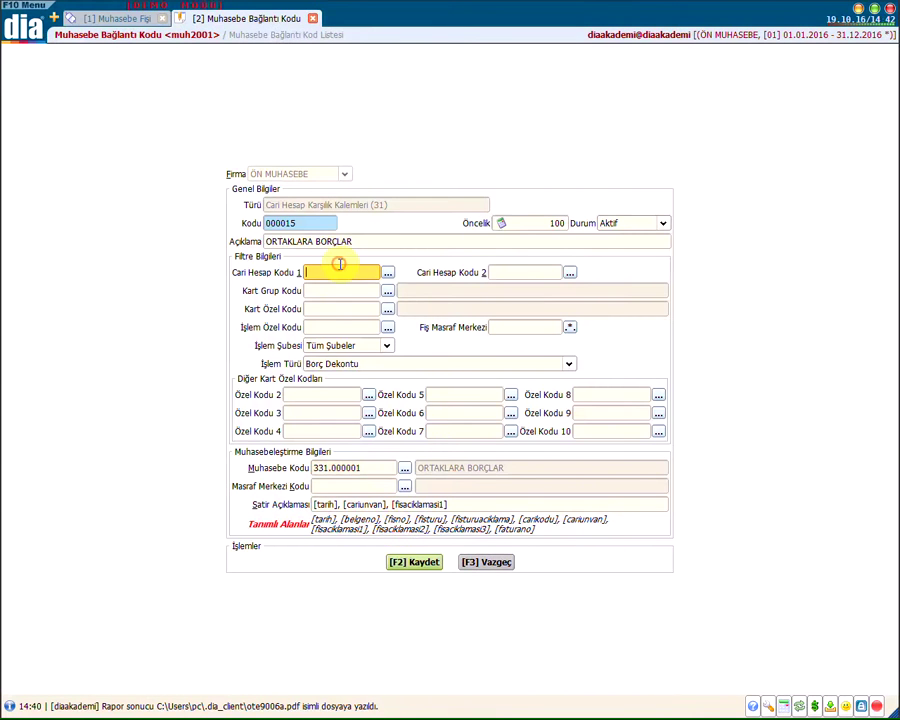
text(0)
click(495, 273)
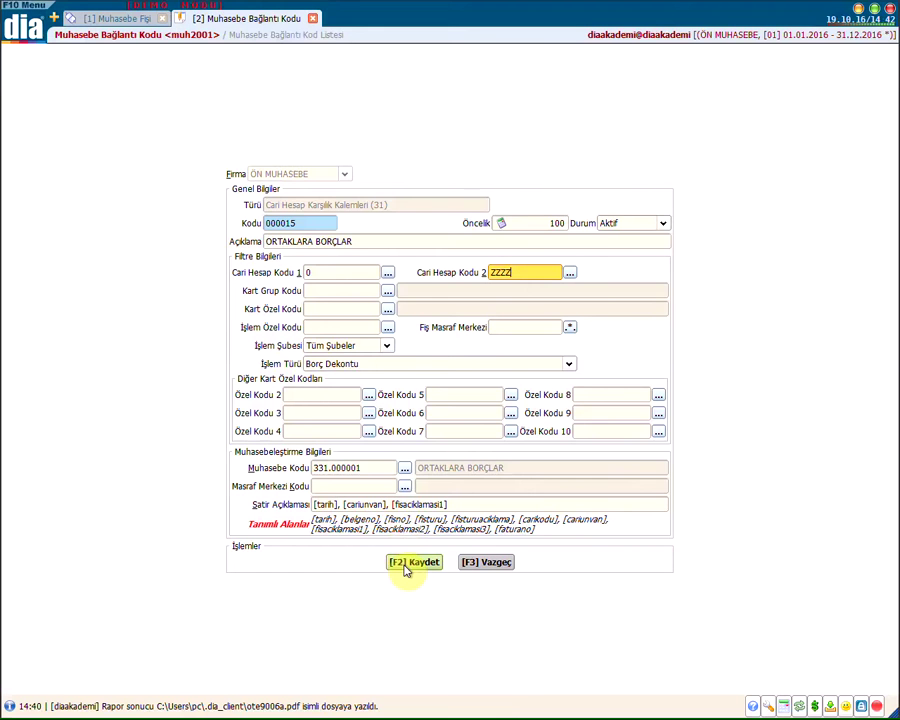
click(406, 566)
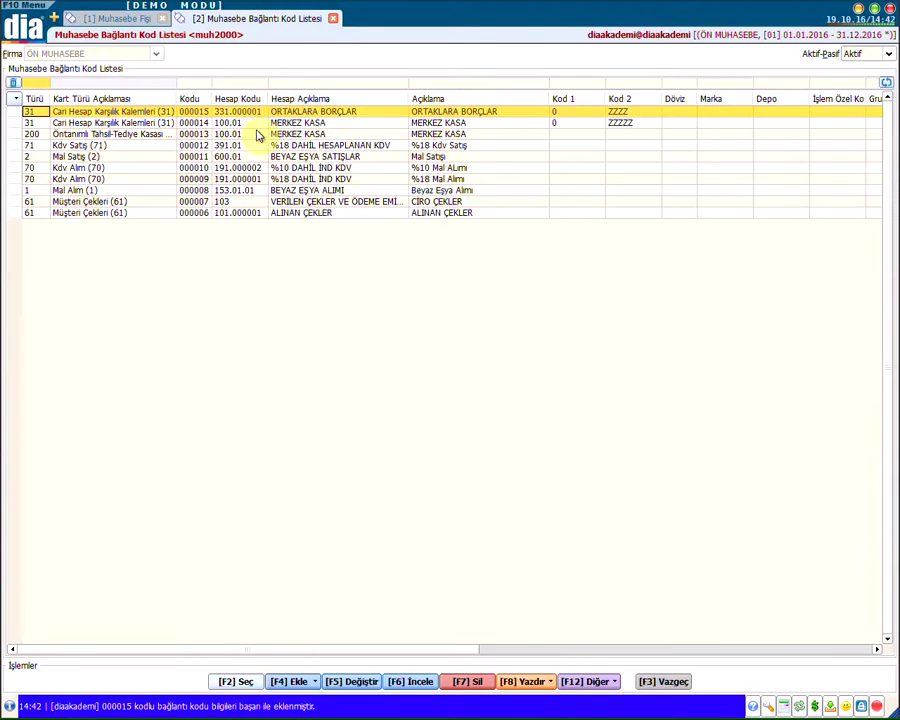
Step: Return to the open voucher, discard it, and post slip 000021 to accounting again
click(82, 17)
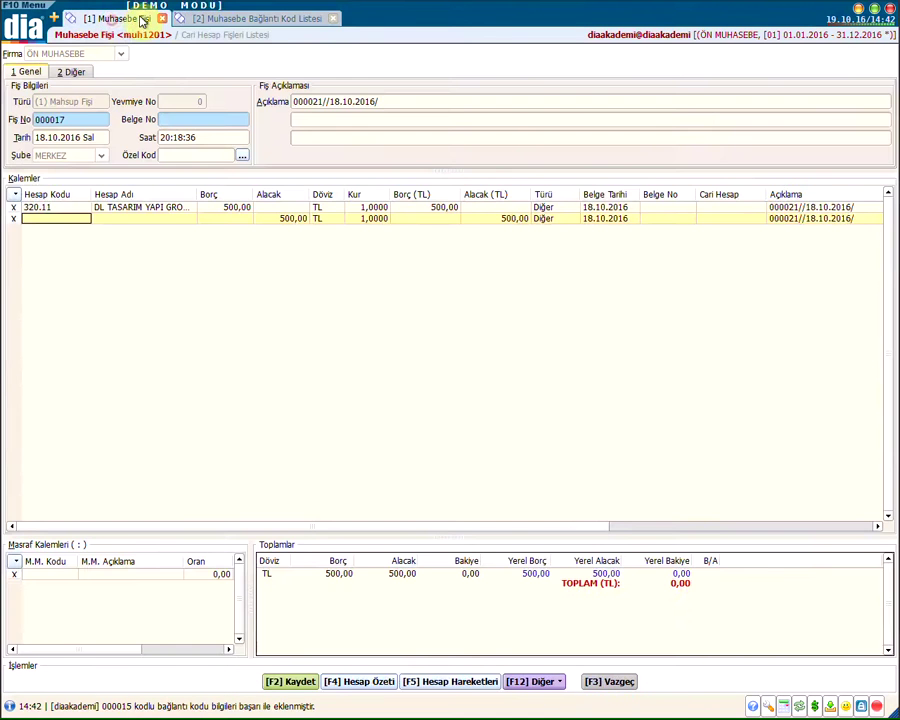
click(603, 680)
click(600, 681)
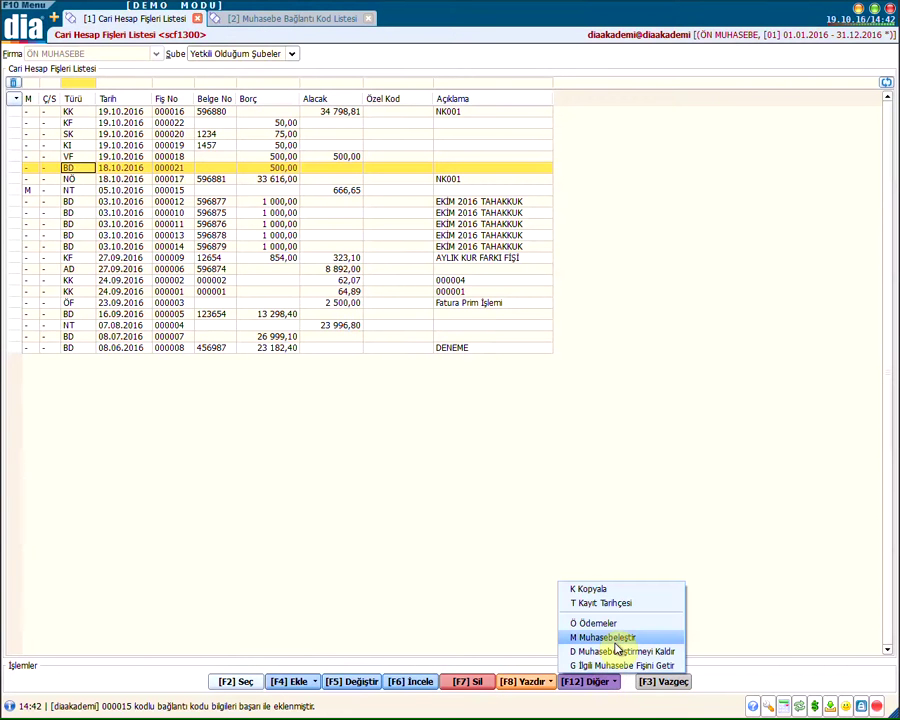
click(612, 638)
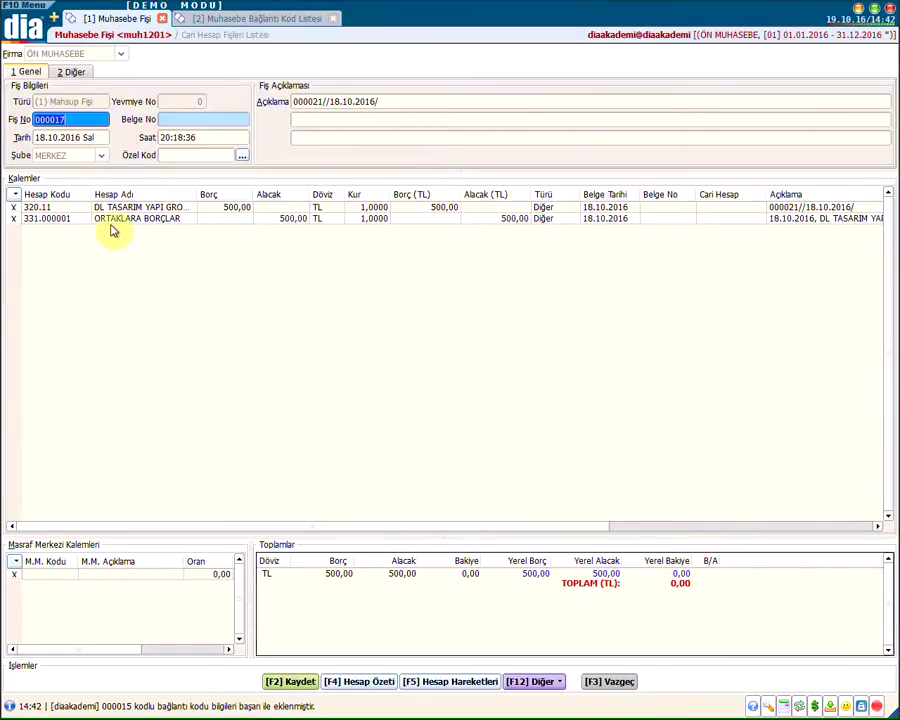
Step: Enter document number 147 on the voucher for slip 000021 and on its lines, and discard the voucher
click(190, 119)
text(147)
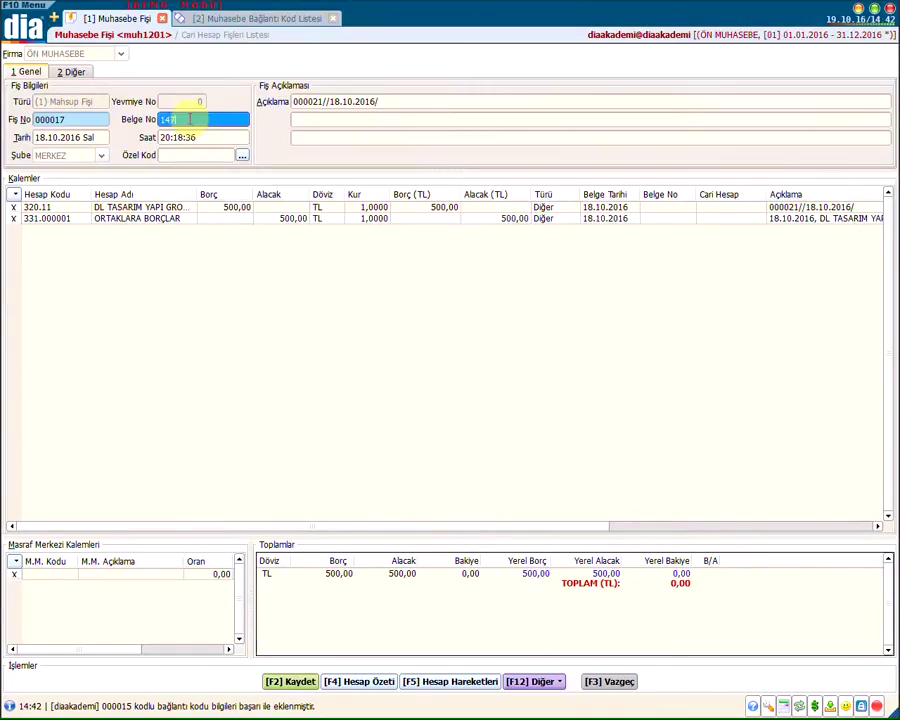
click(647, 207)
text(14)
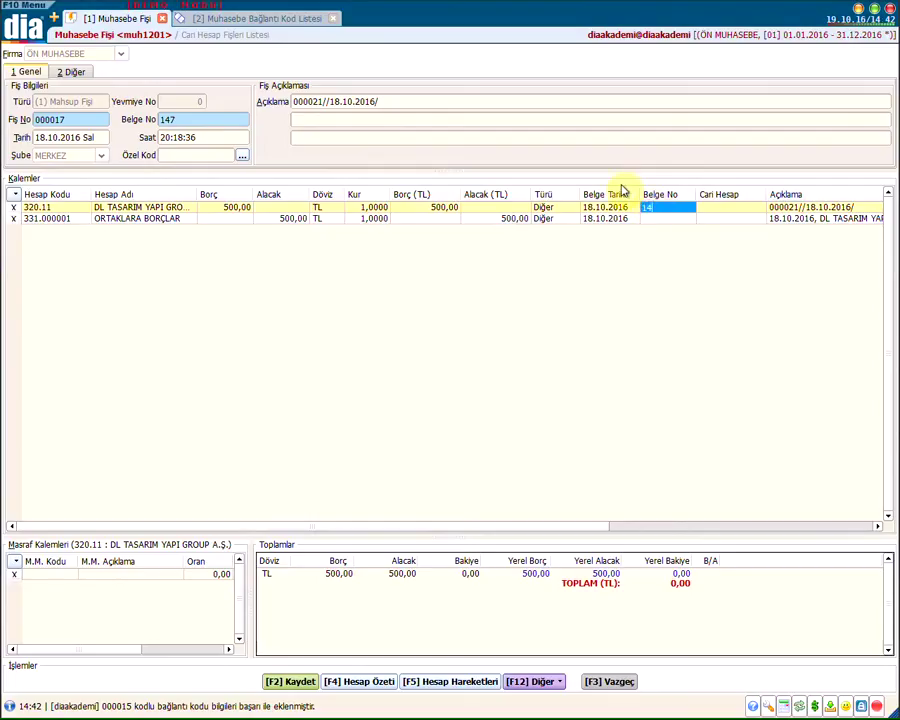
text(7)
key(Return)
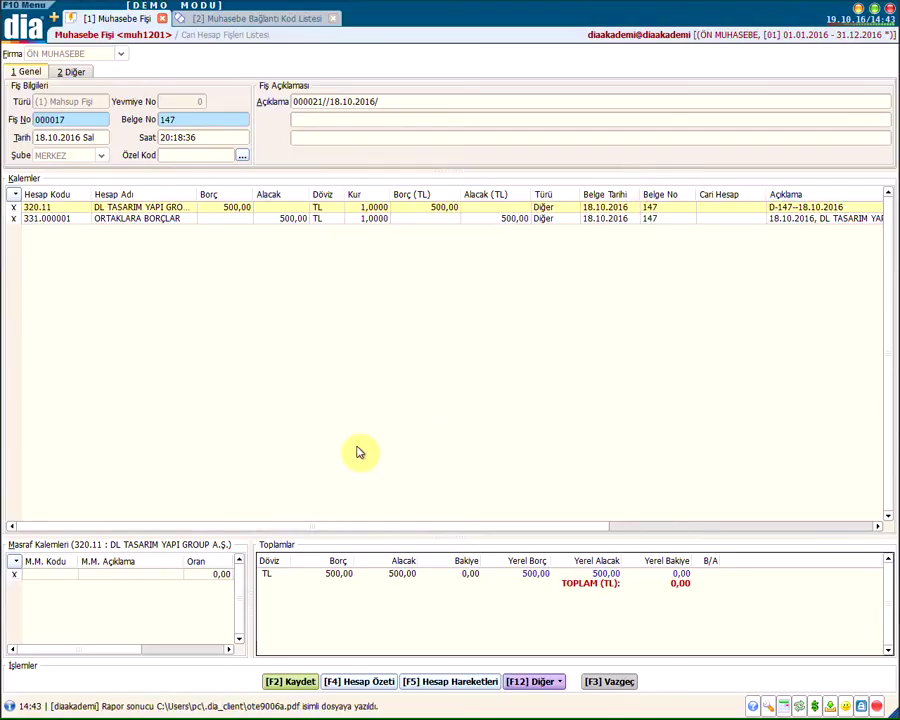
click(603, 682)
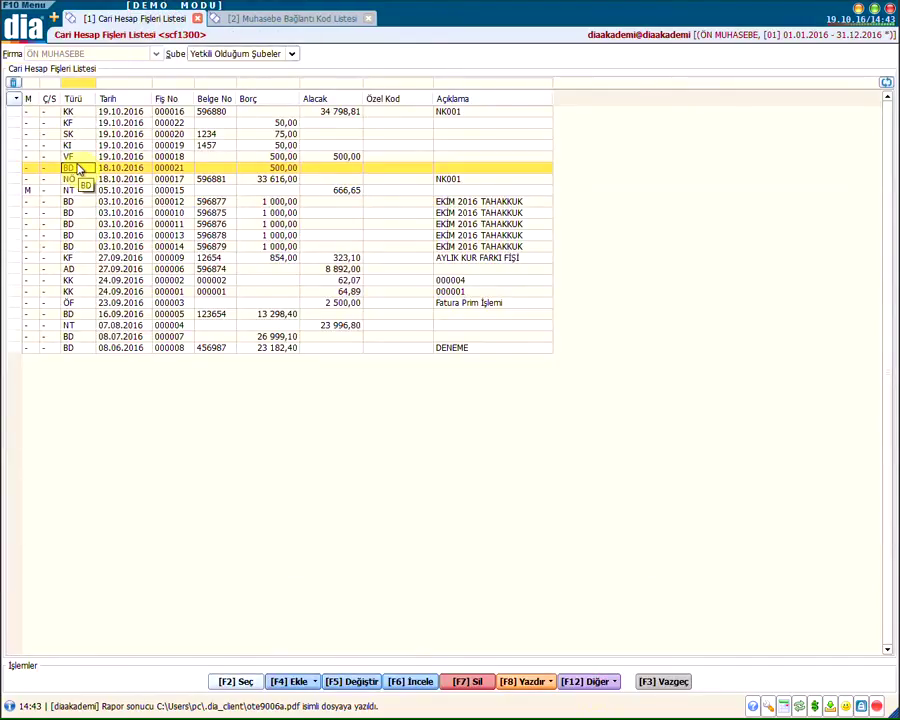
Step: Check the lines of transfer slip 000018, close it unchanged and post it to accounting
key(Up)
double_click(72, 158)
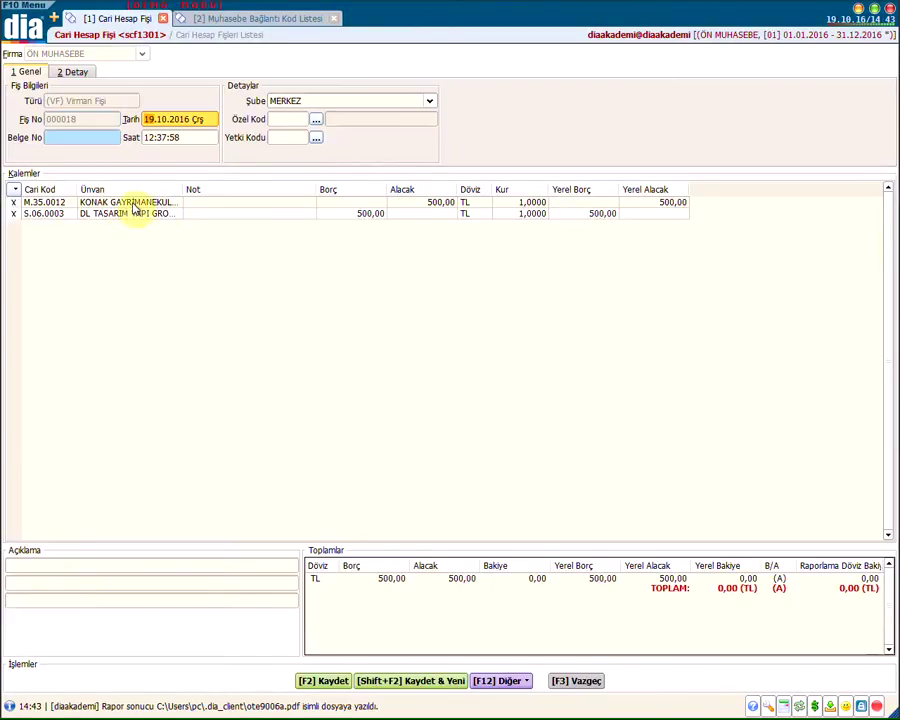
click(590, 684)
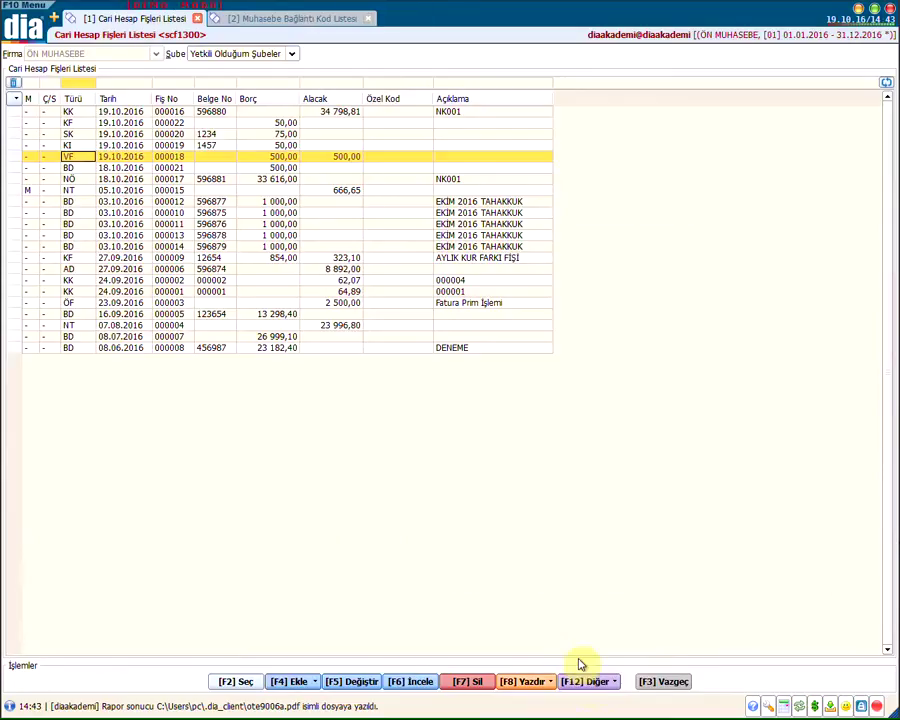
click(586, 680)
click(603, 637)
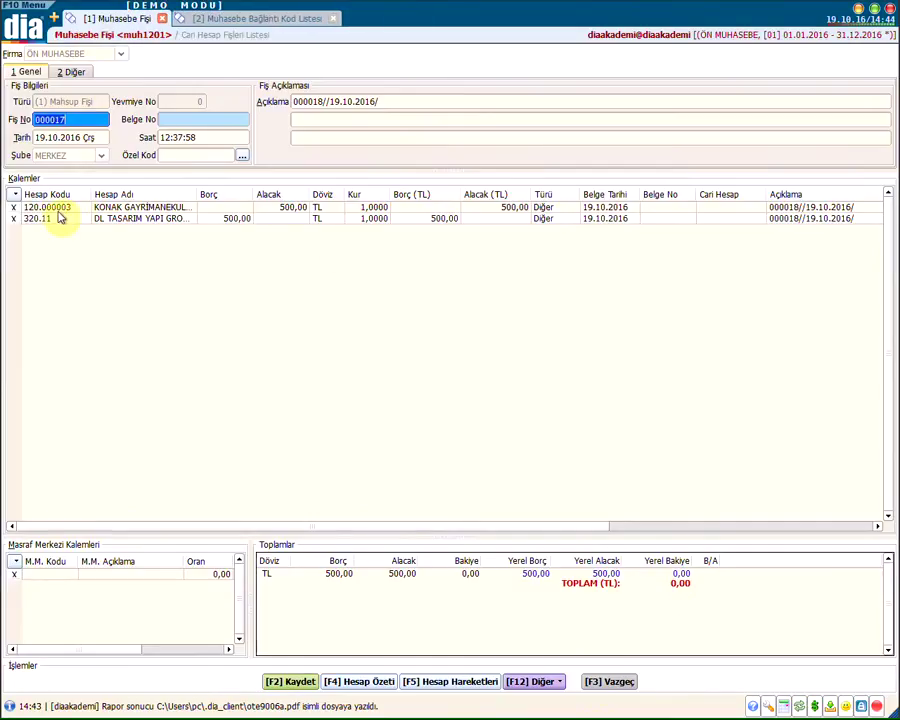
Step: Enter document number 1587 in the voucher header and on both lines, and save the voucher
click(175, 119)
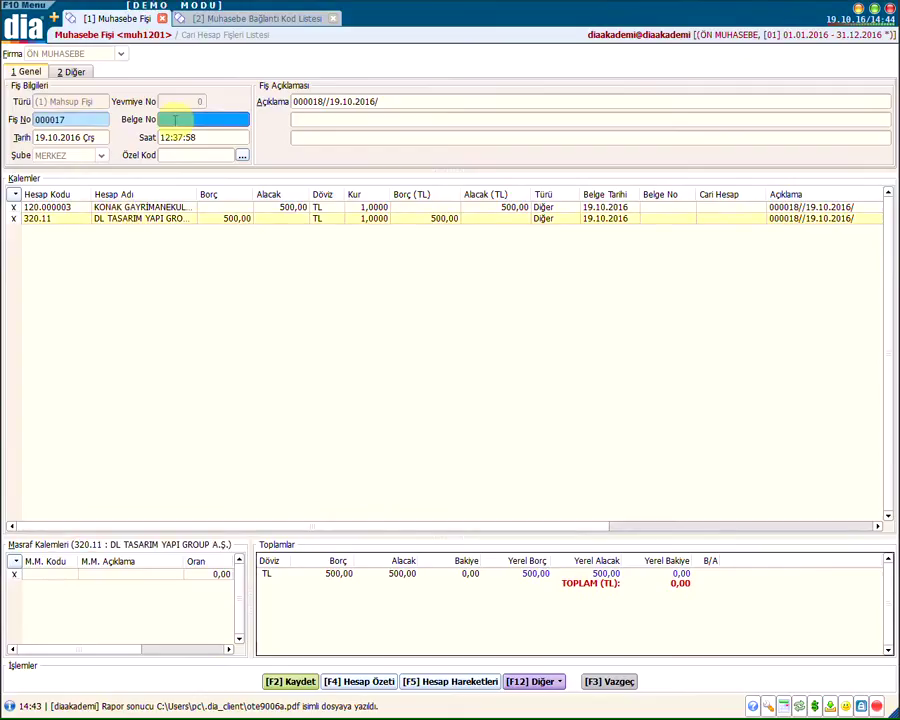
click(659, 208)
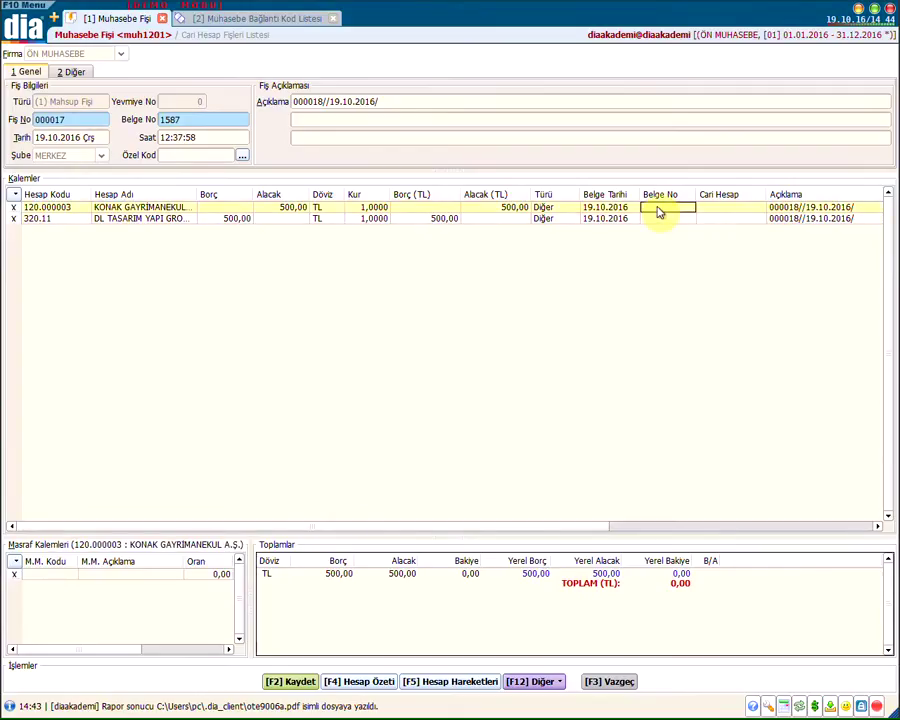
text(1587)
click(653, 219)
text(1587)
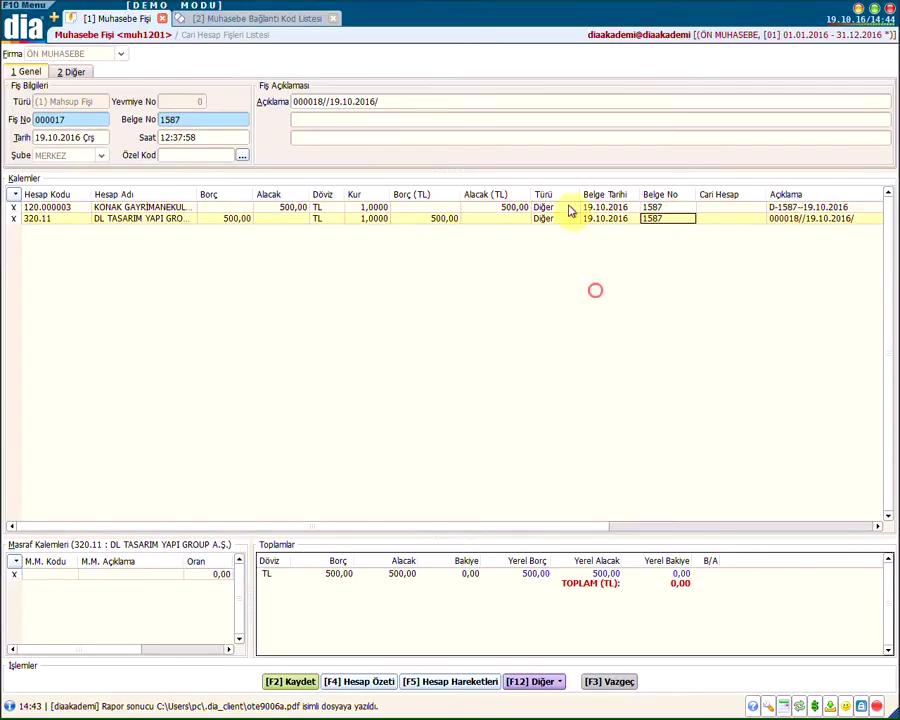
click(293, 681)
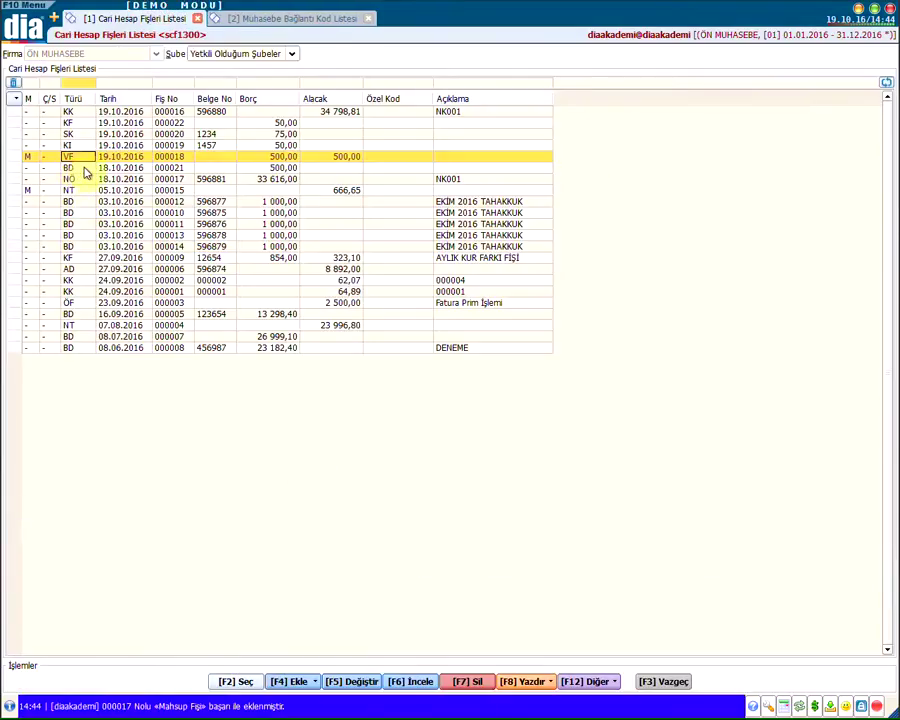
Step: In the accounting link code list, start a new Kredi Kartı Bloke (80) code described as KREDİ KARTI
click(70, 112)
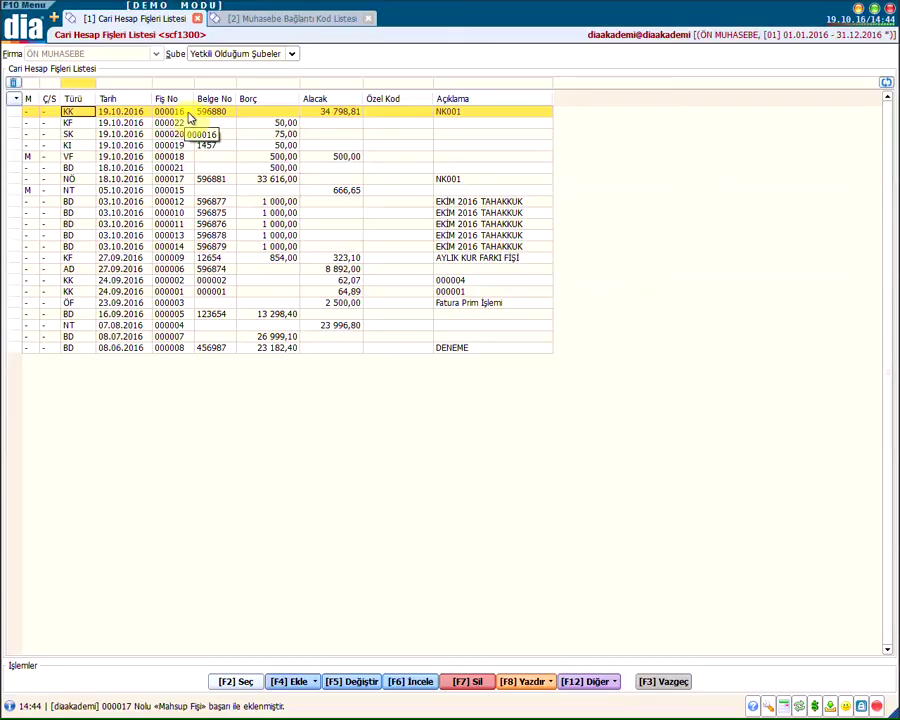
click(262, 19)
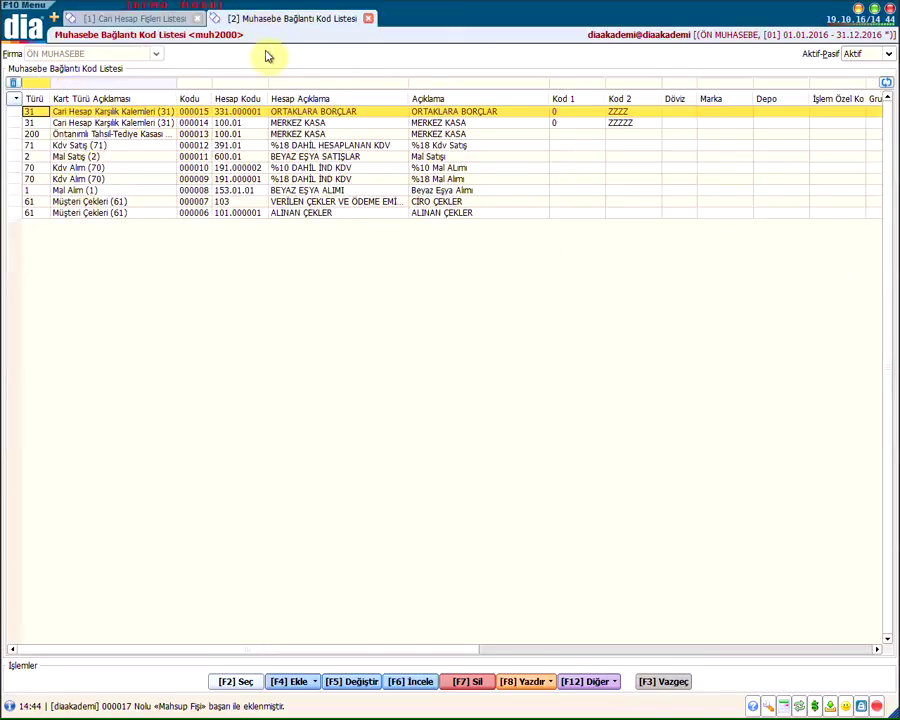
click(313, 682)
mouse_move(341, 597)
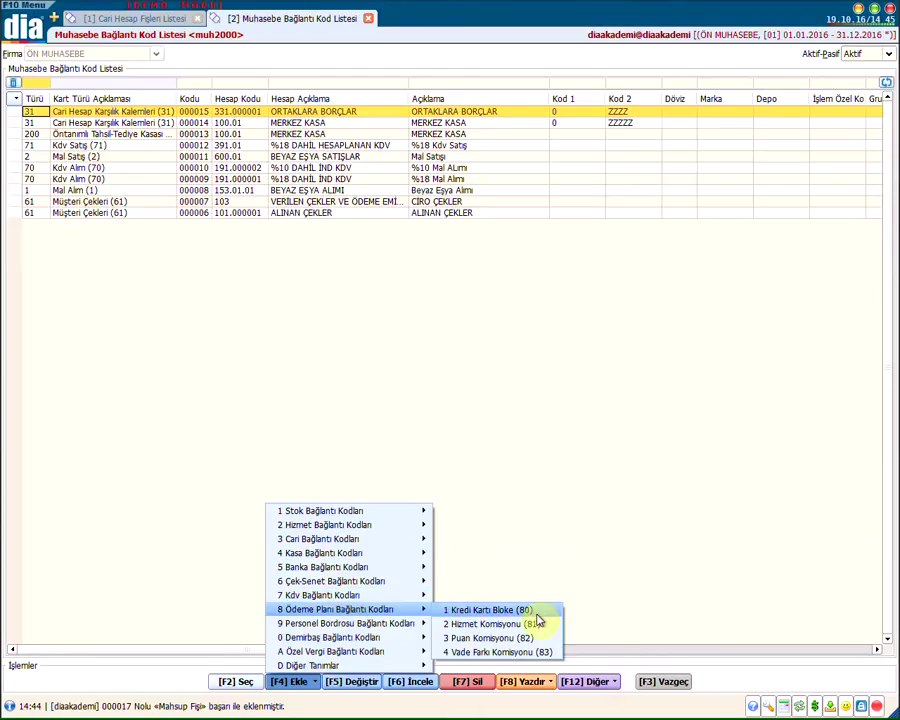
click(541, 611)
click(353, 296)
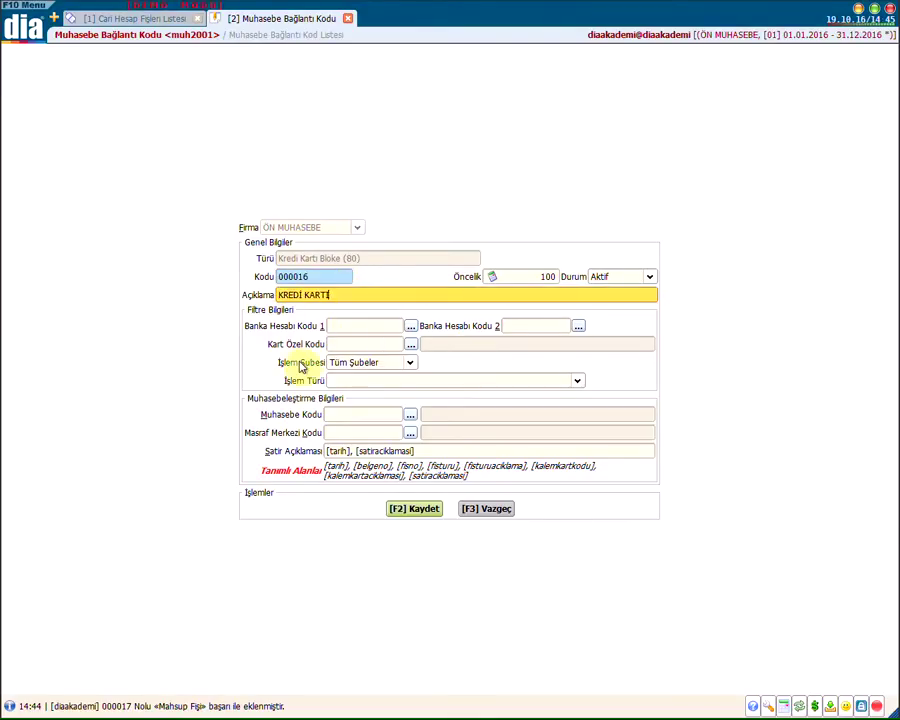
Step: Limit the KREDİ KARTI link code to bank account codes 000001 through 000001
click(396, 324)
click(410, 326)
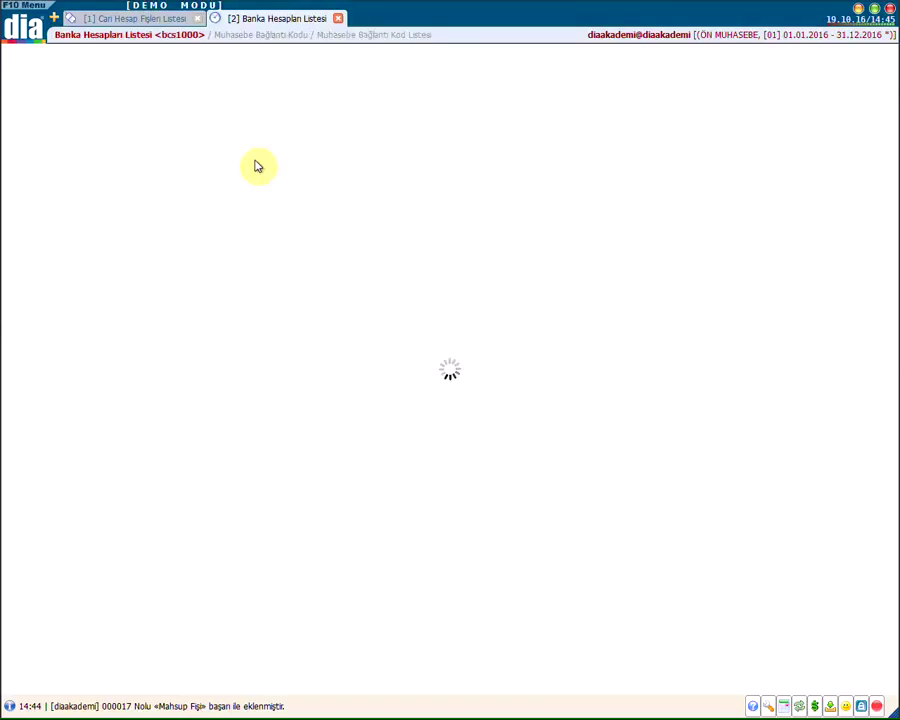
double_click(257, 166)
text(1)
Step: Set the link code's accounting account to 108.000001 GARANTİ POS HESABI and save it
click(366, 414)
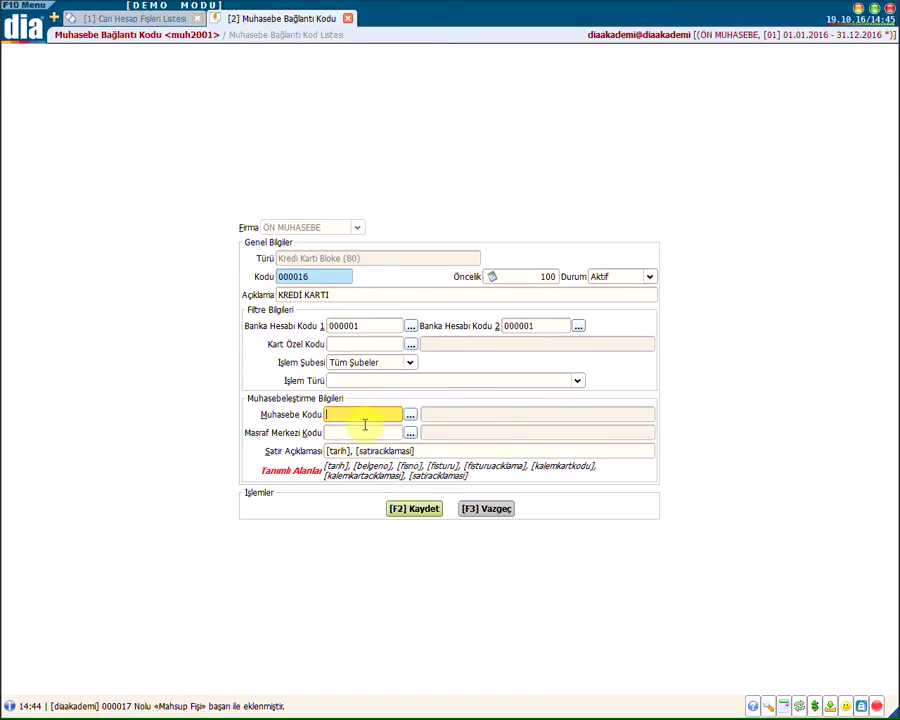
click(412, 416)
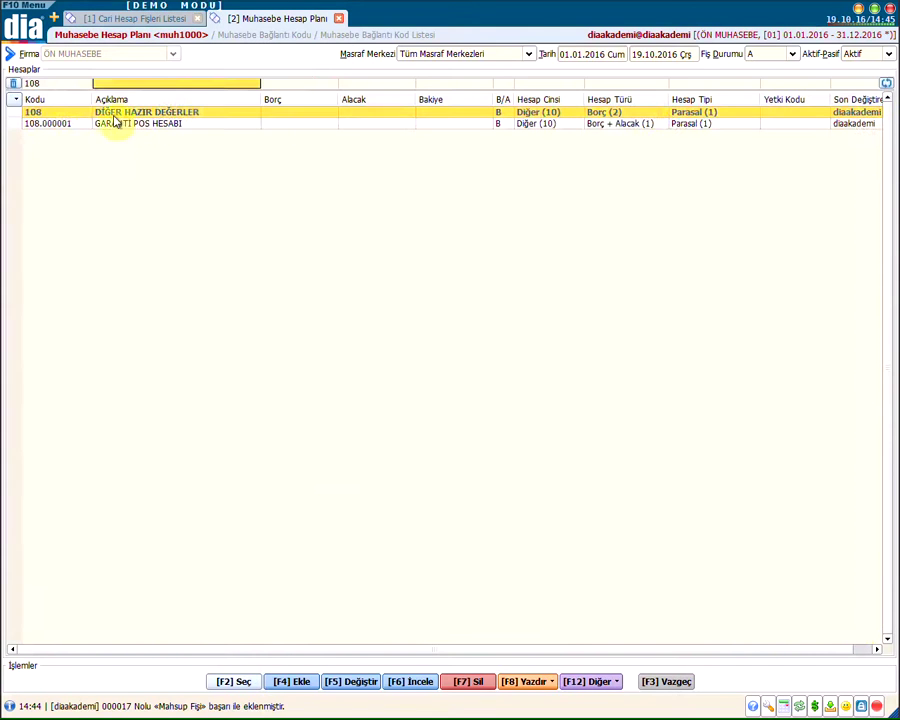
click(118, 66)
double_click(118, 66)
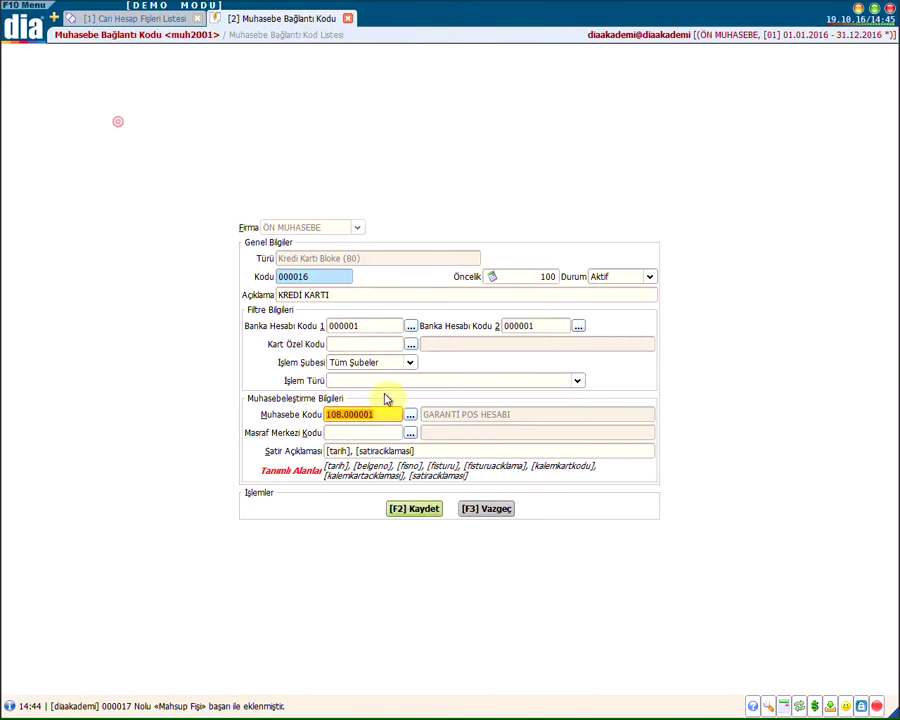
click(424, 510)
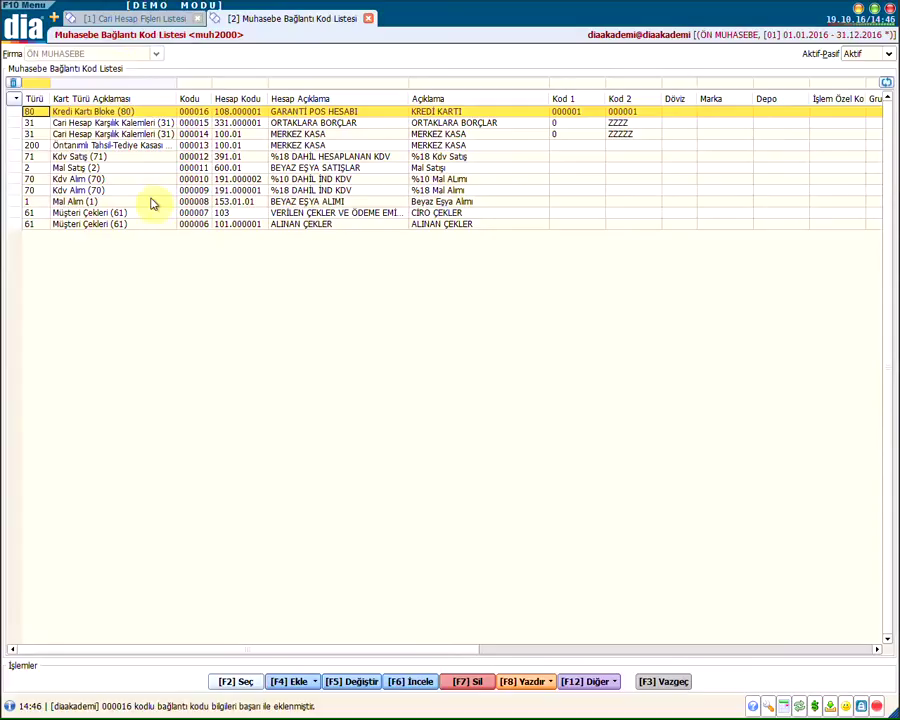
Step: Return to the current account slips, post credit card slip 000016 to accounting, and save its voucher after reviewing the lines
click(122, 20)
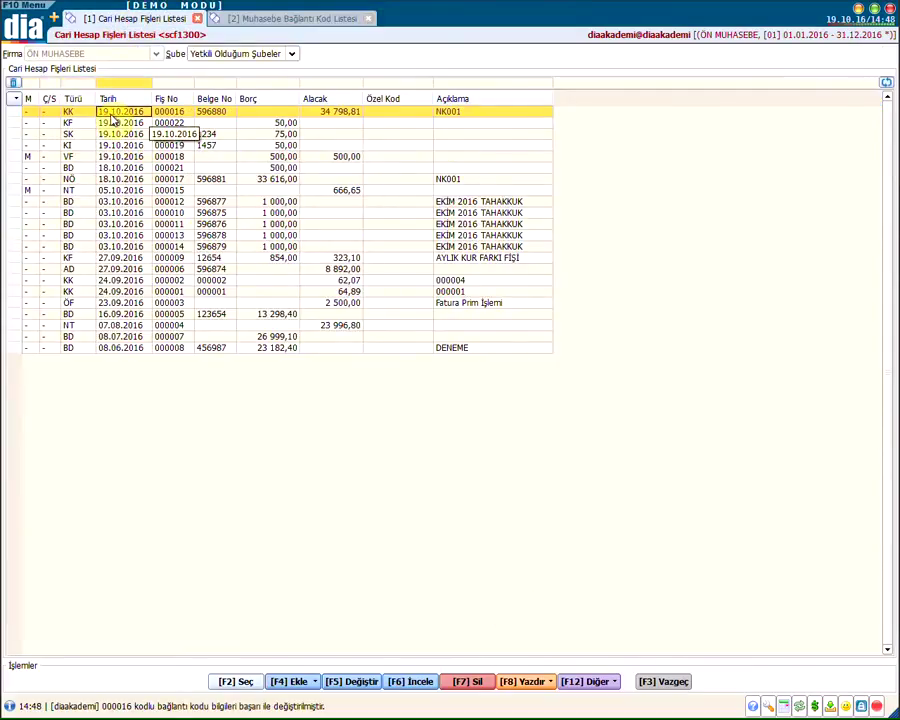
click(600, 685)
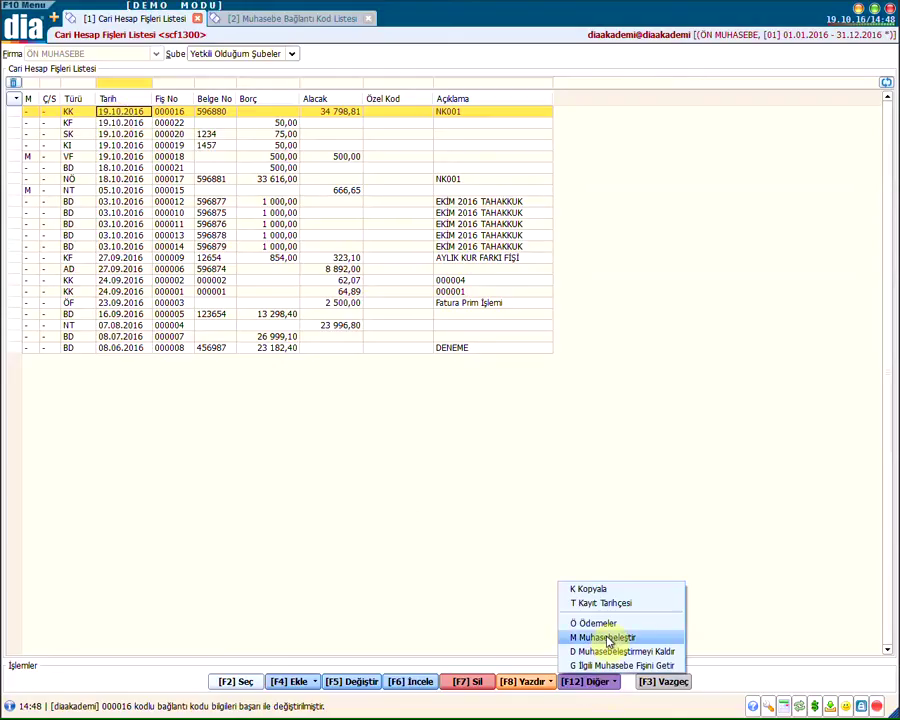
click(608, 638)
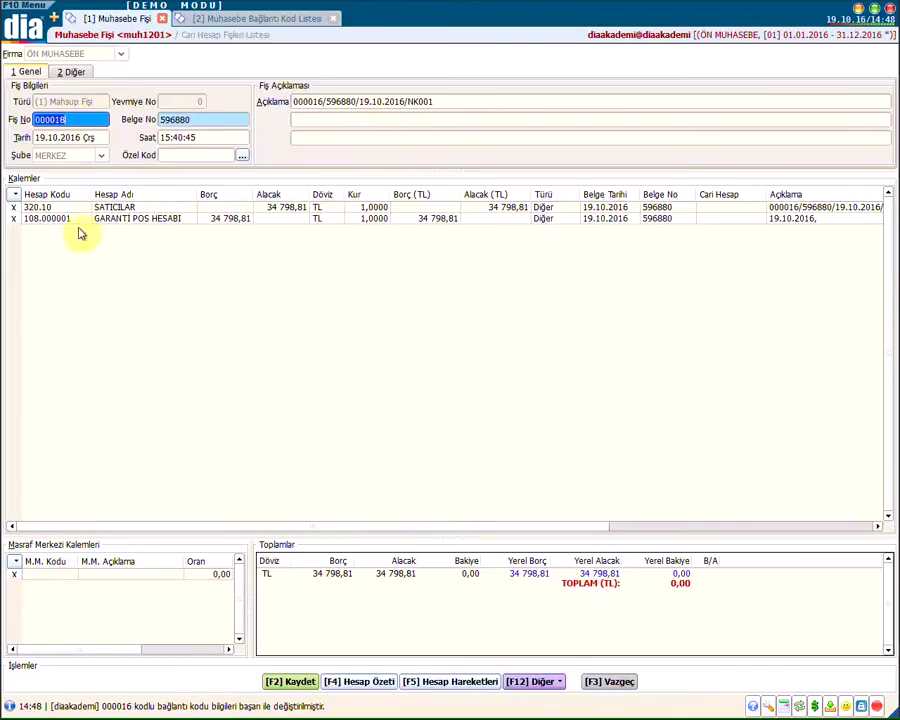
click(85, 220)
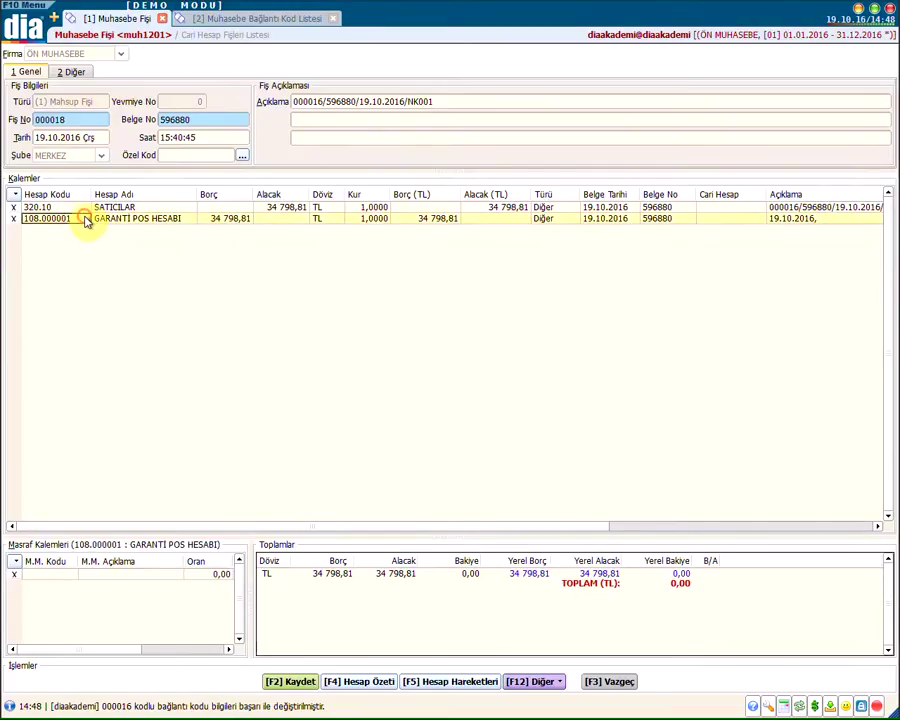
click(77, 209)
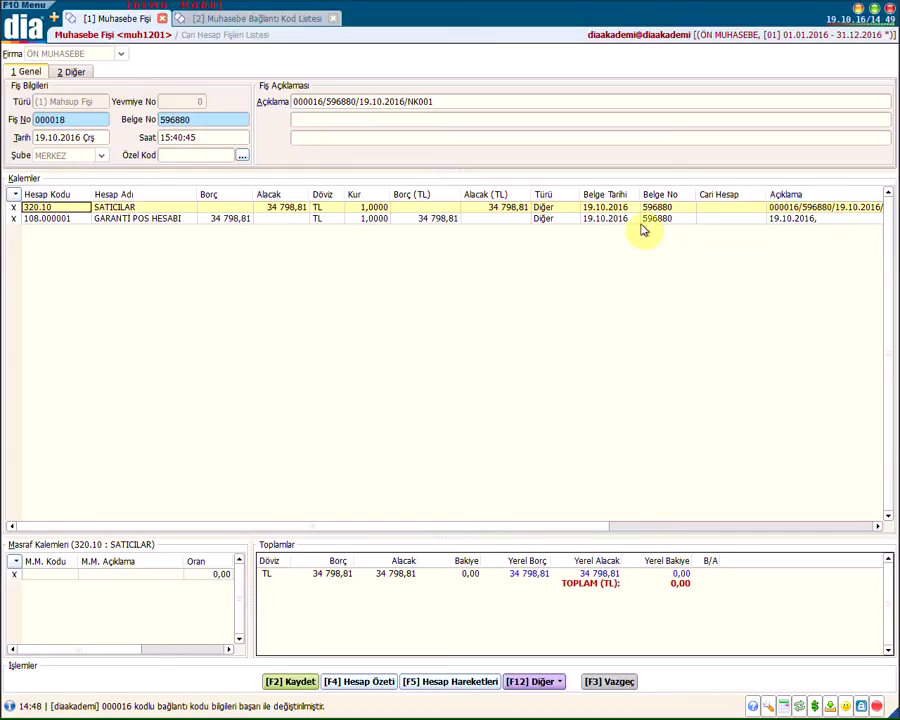
click(300, 684)
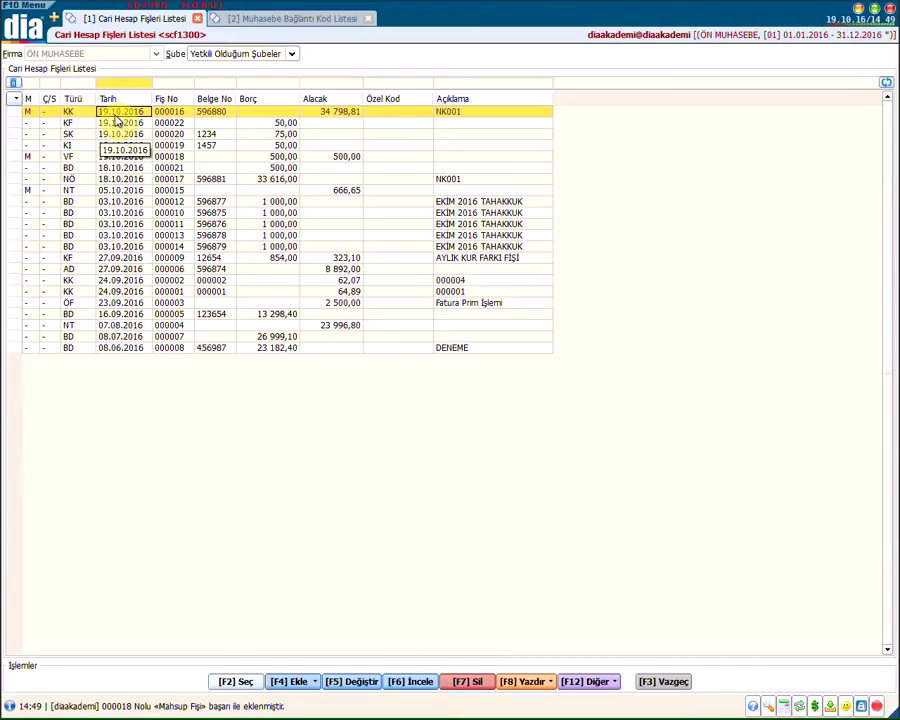
Step: Open credit card refund slip 000019 and check which bank account code its line uses
click(71, 147)
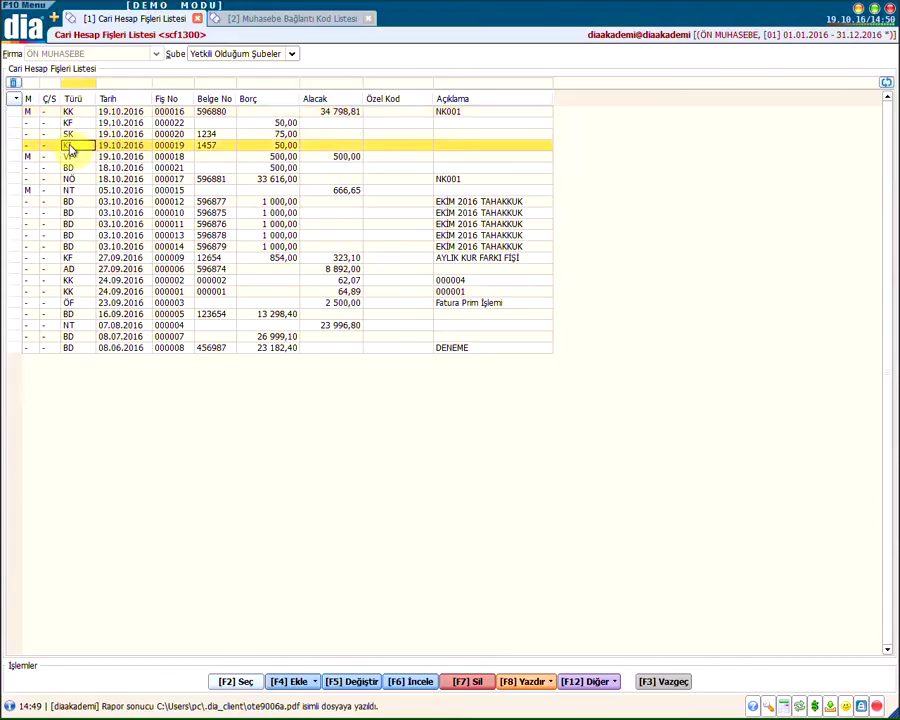
double_click(75, 148)
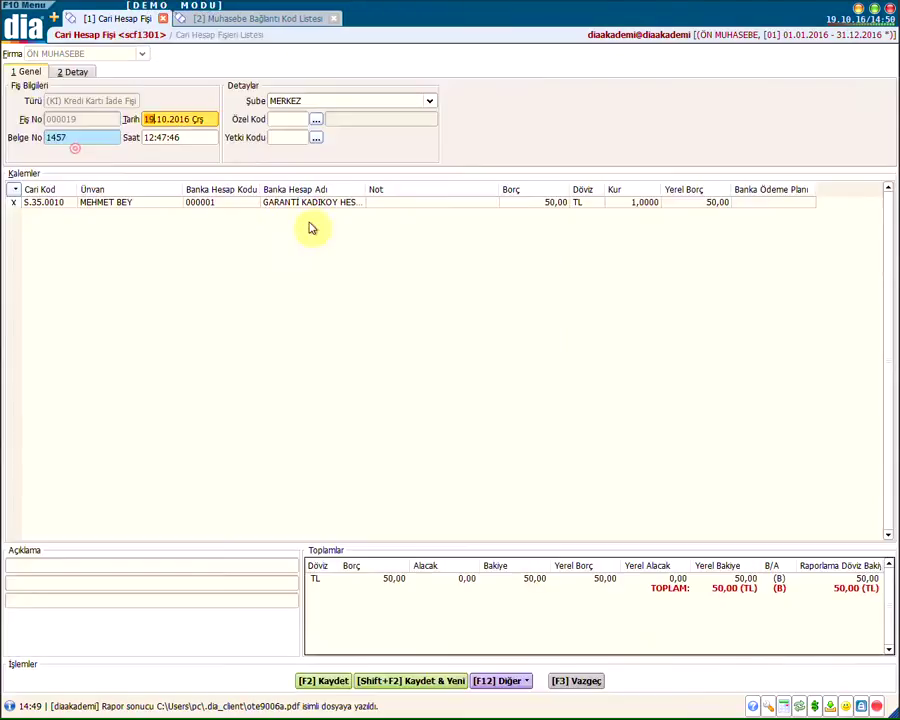
click(245, 205)
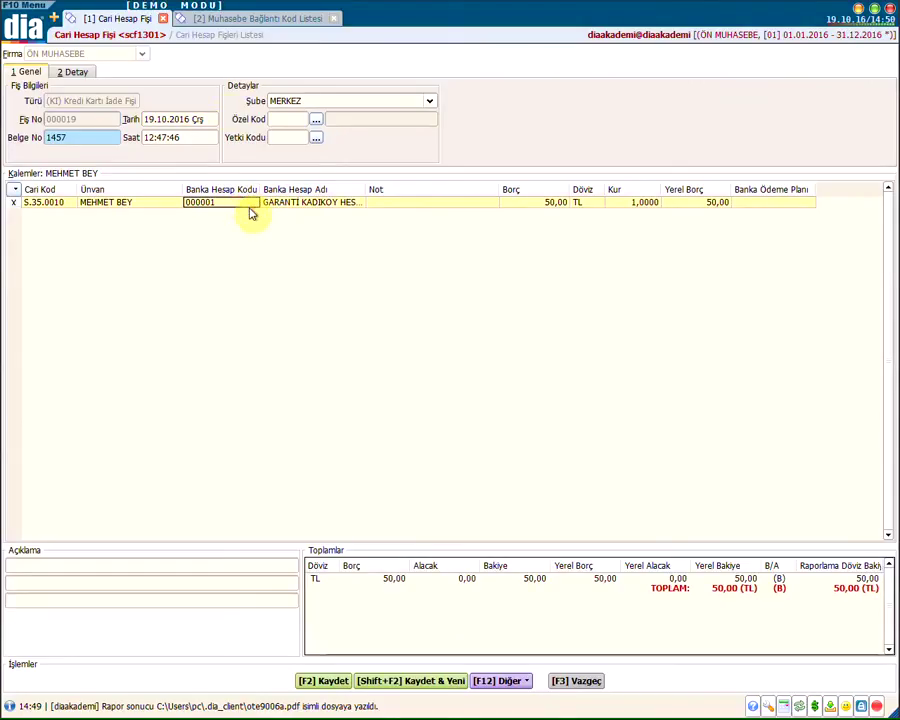
Step: Return to the accounting link code list and start another new Kredi Kartı Bloke (80) code
click(195, 17)
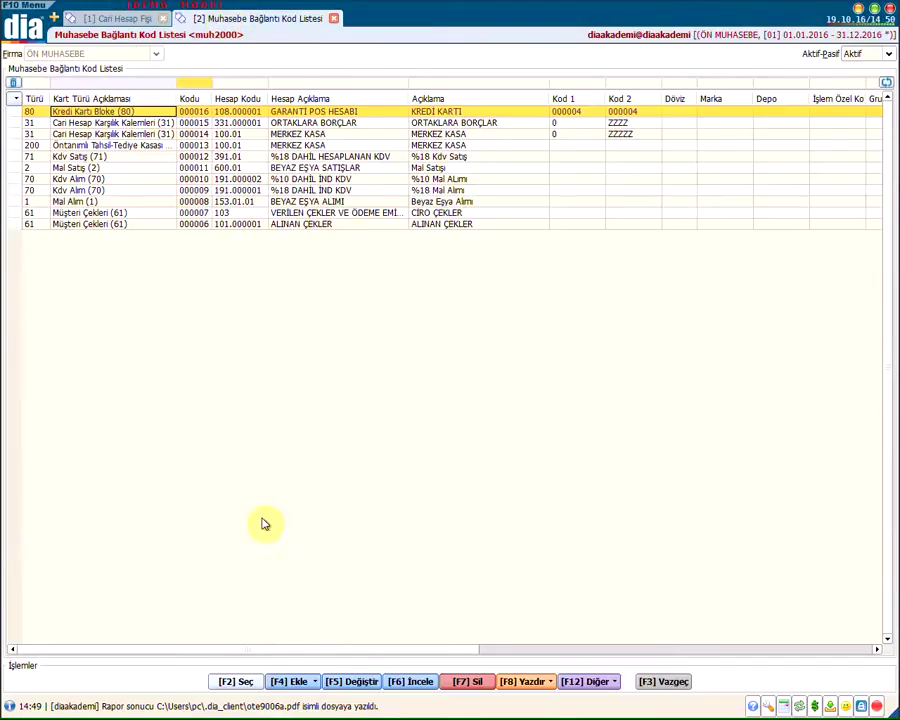
click(290, 680)
mouse_move(345, 552)
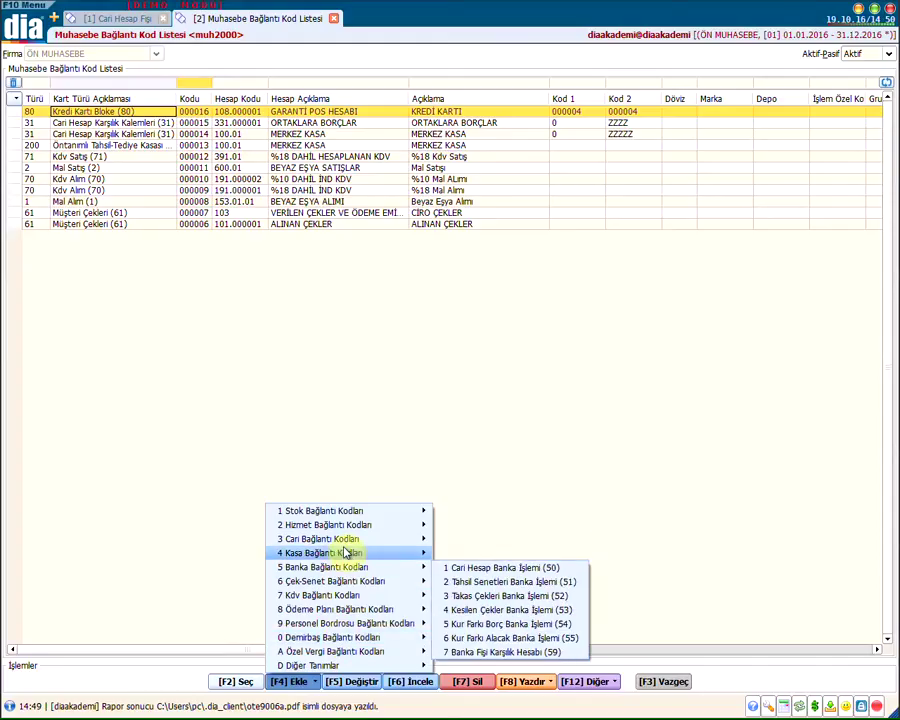
mouse_move(388, 610)
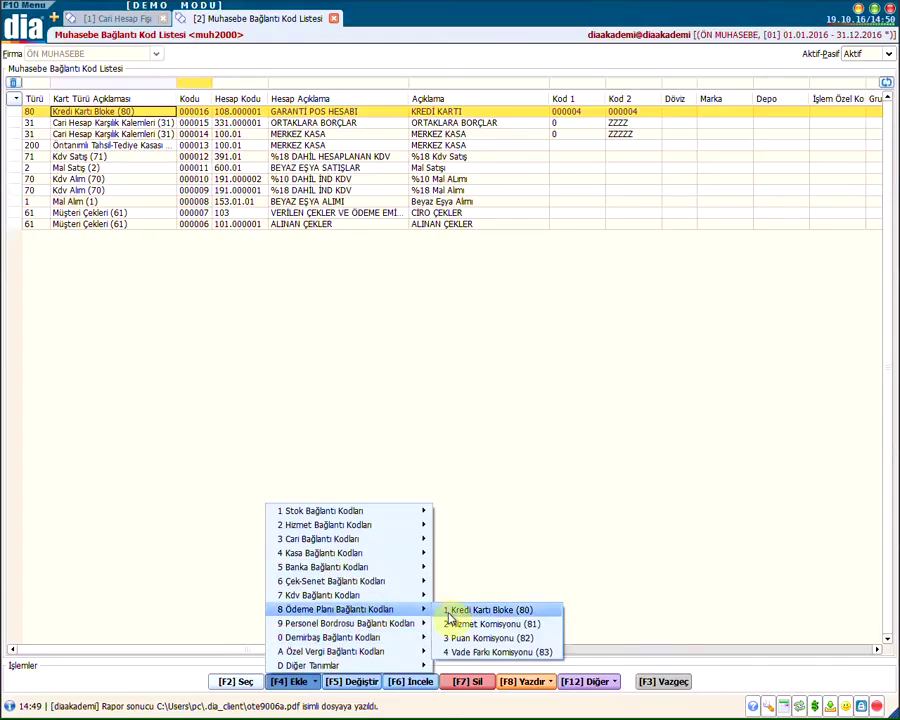
click(515, 612)
click(370, 294)
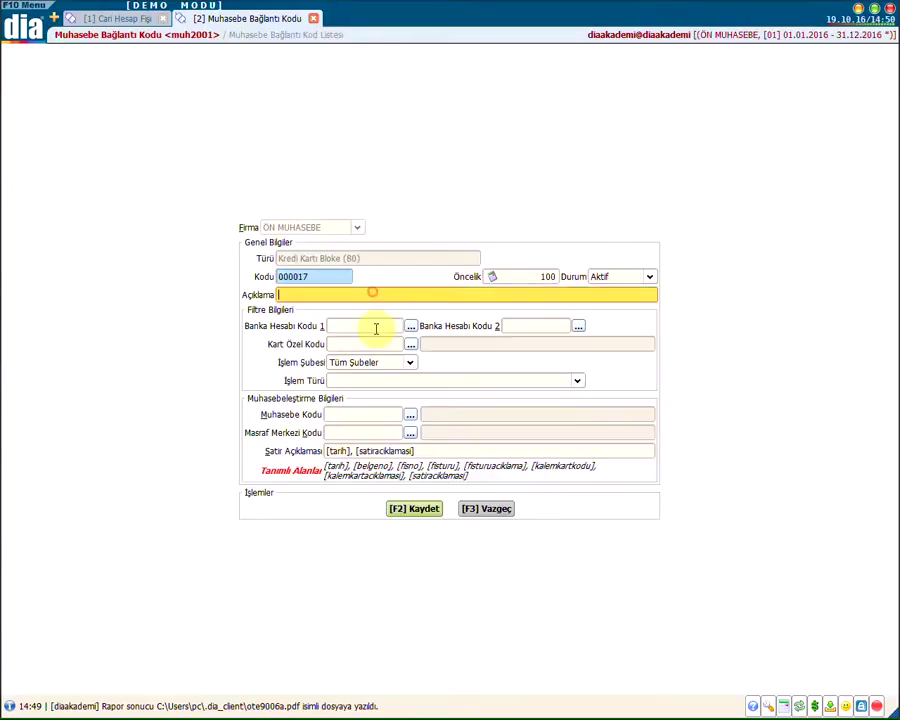
Step: Set both bank account filter codes of the new link code to 000001 and describe it as GARANTİ KK
click(376, 327)
text(000001)
click(516, 325)
text(000001)
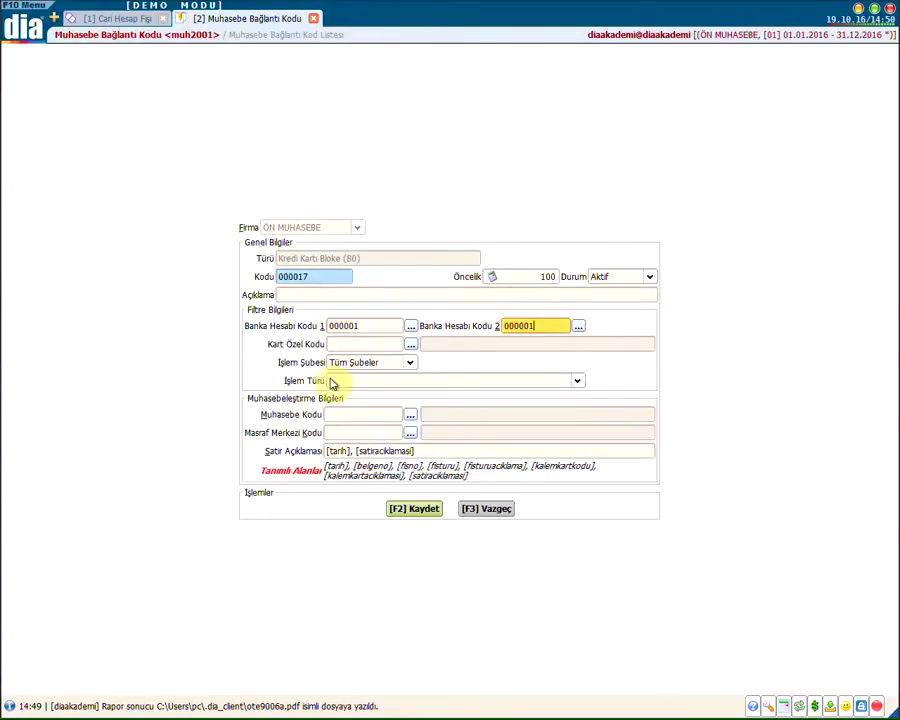
click(316, 292)
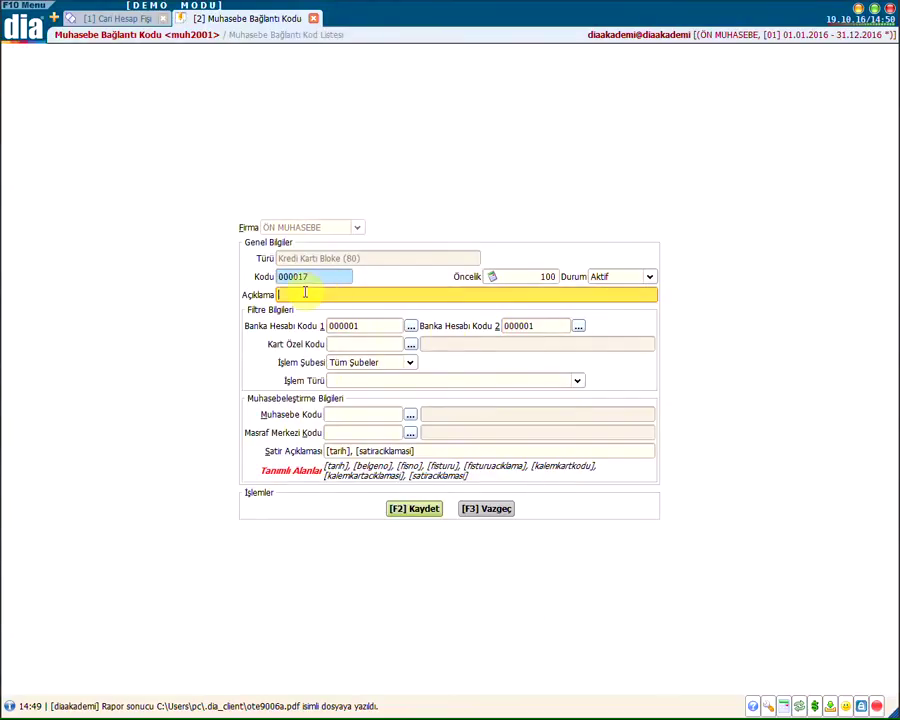
text(GARANTİ KK)
Step: Assign accounting account 108.000001 GARANTİ POS HESABI to the GARANTİ KK link code and save it
click(393, 414)
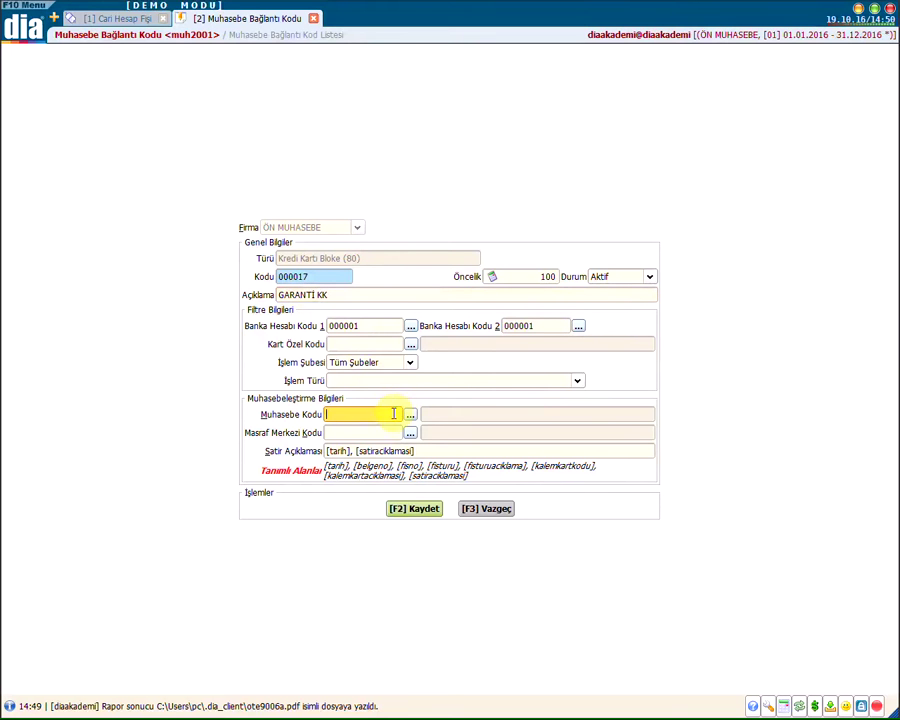
click(413, 414)
text(108)
double_click(104, 123)
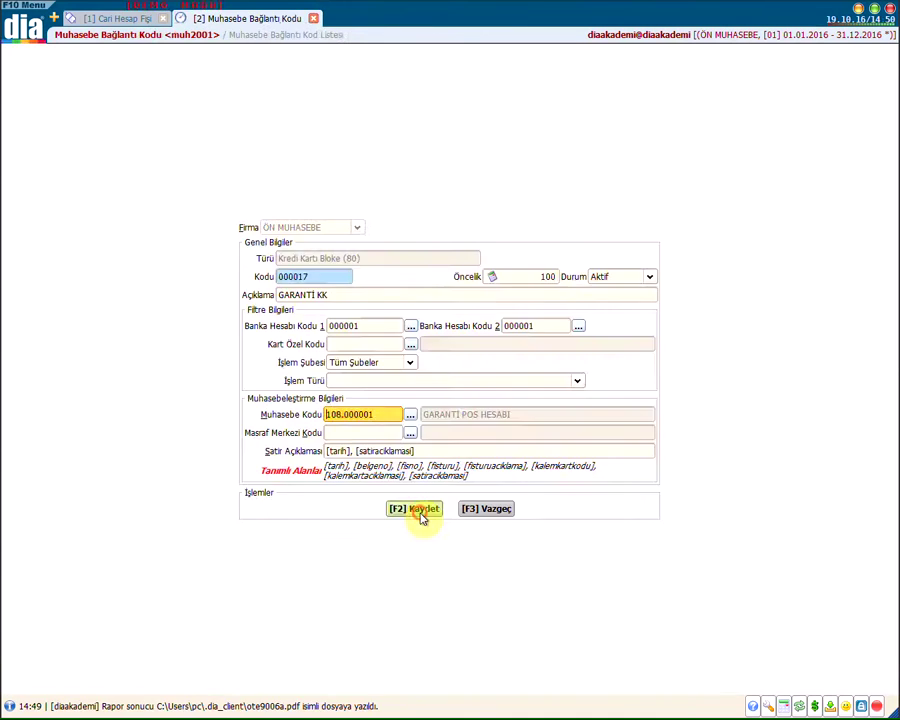
click(422, 512)
Step: Return to the current account slips, close refund slip 000019 without changes, and post it to accounting
click(118, 18)
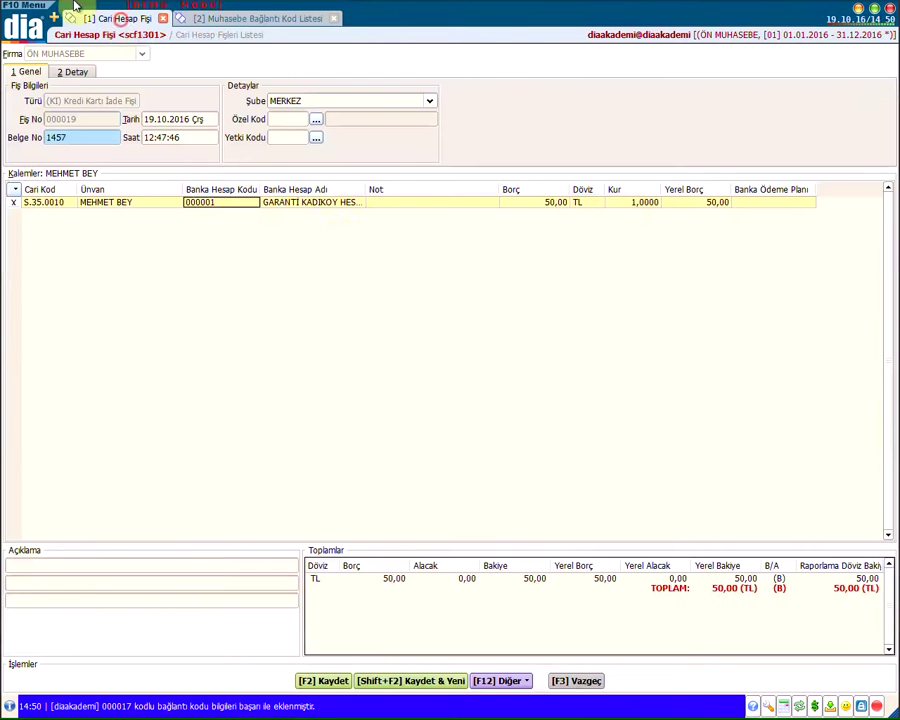
click(570, 684)
click(590, 680)
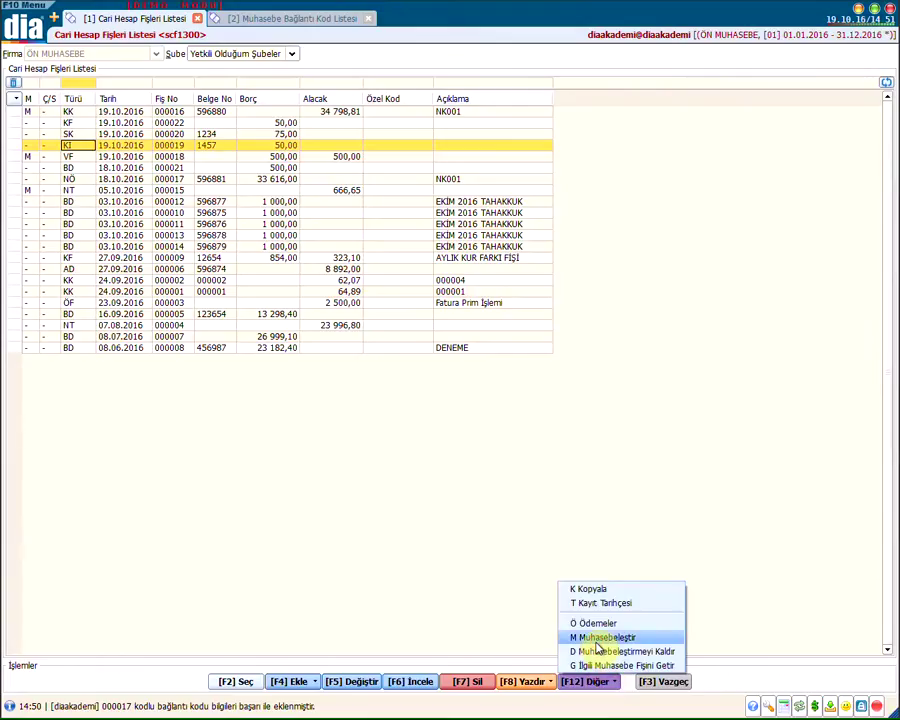
click(600, 639)
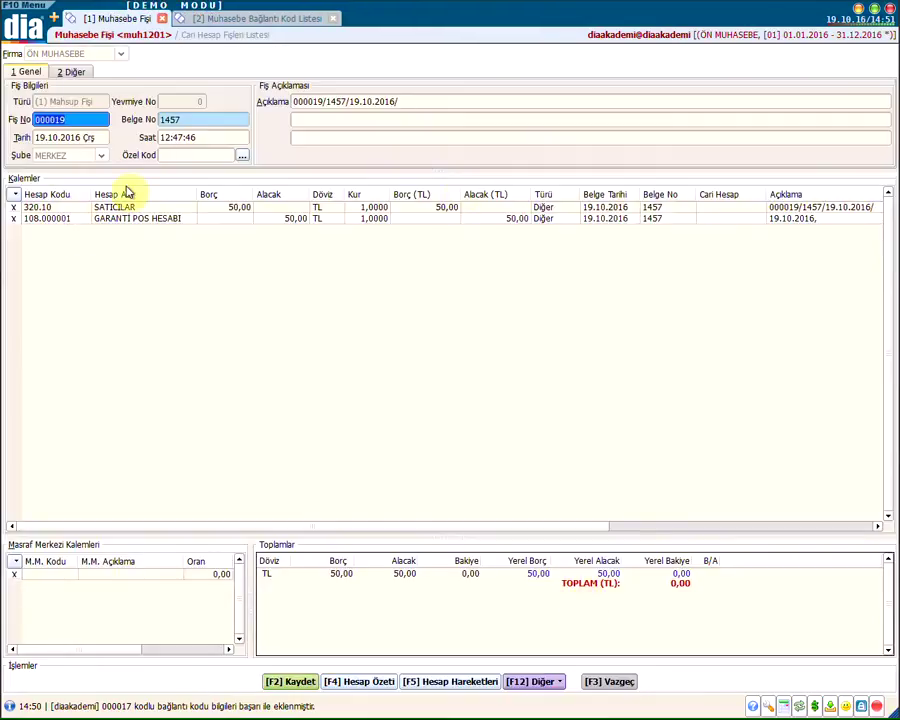
Step: Review the SATICILAR and GARANTİ POS HESABI lines of the refund slip's voucher and save the voucher
click(64, 210)
click(105, 209)
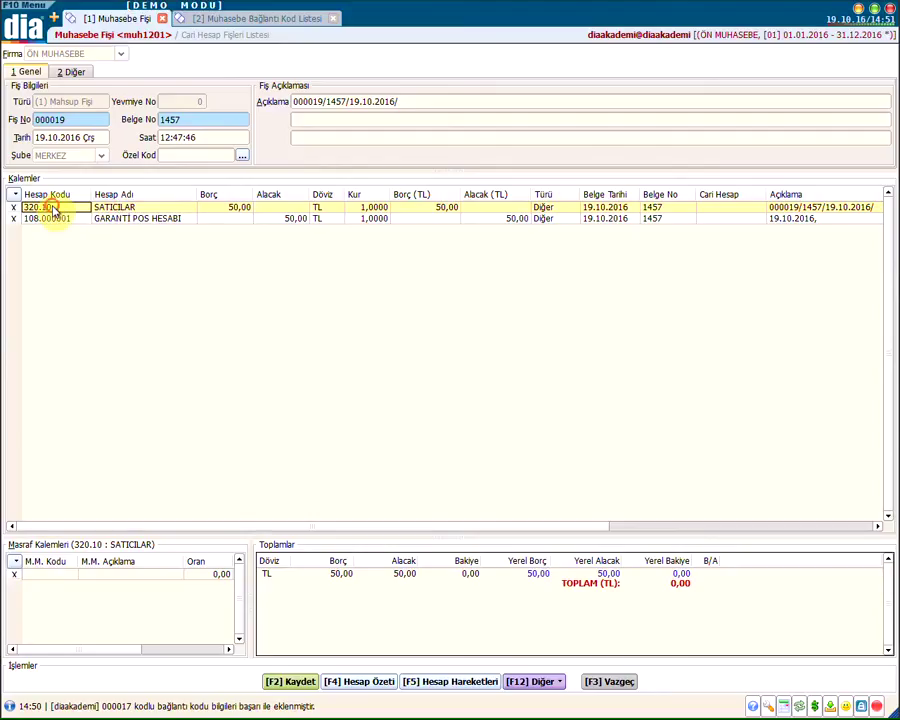
click(98, 209)
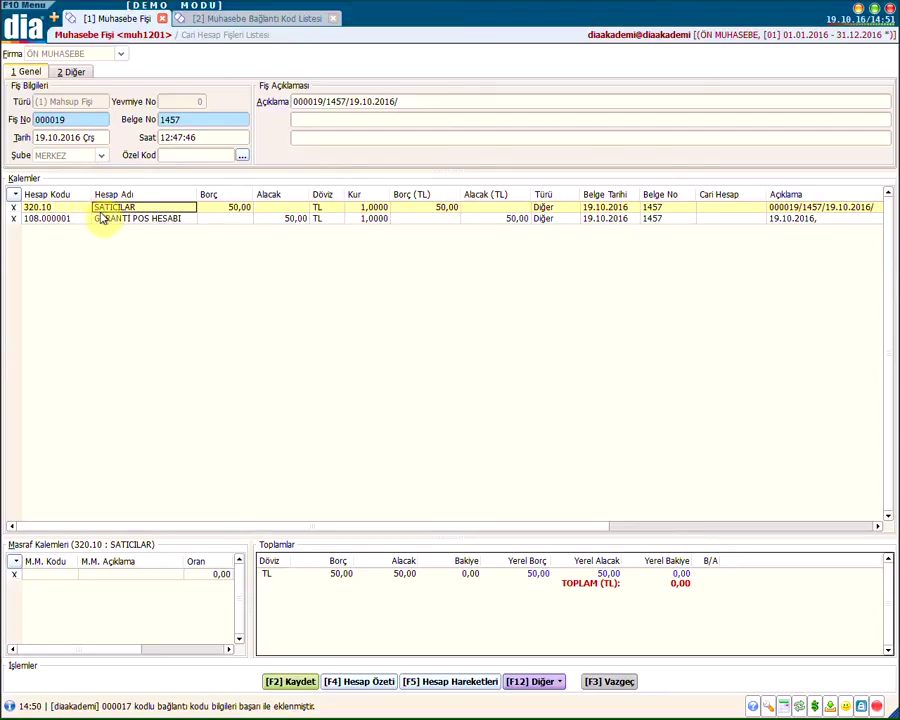
click(58, 220)
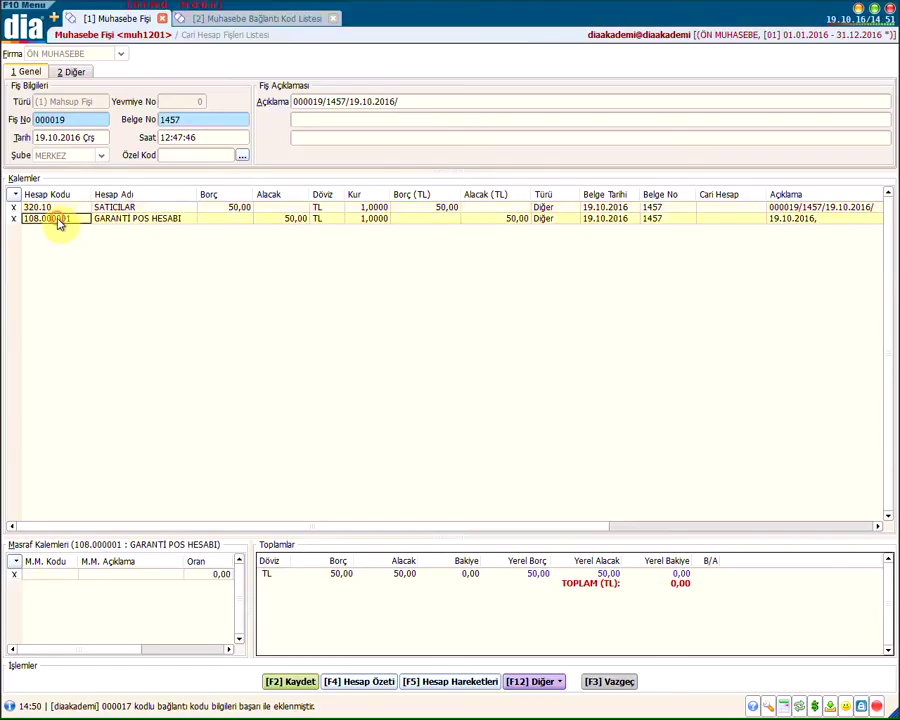
click(98, 224)
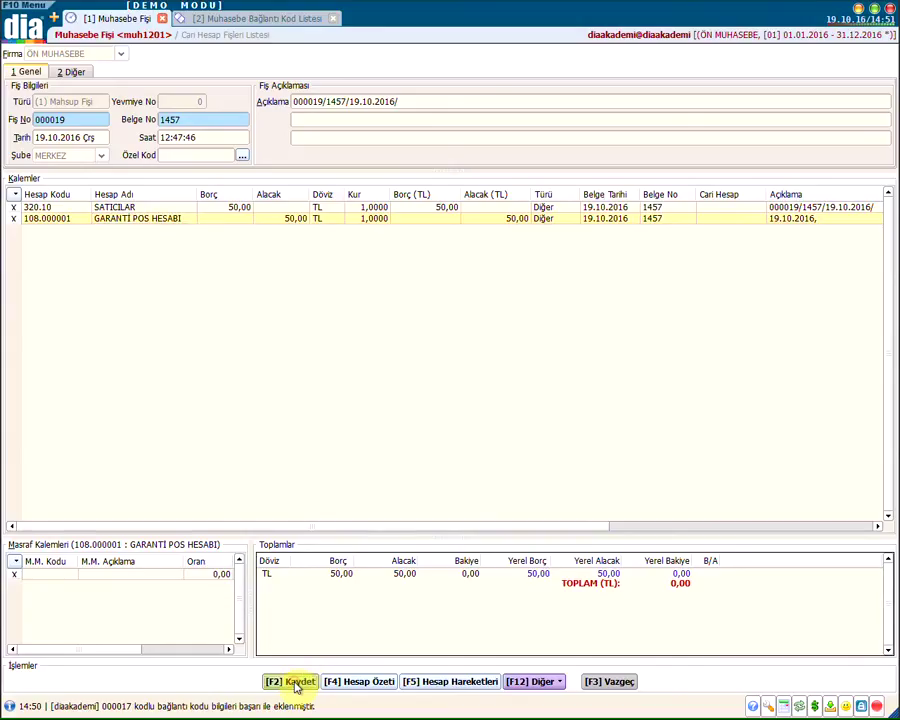
click(296, 684)
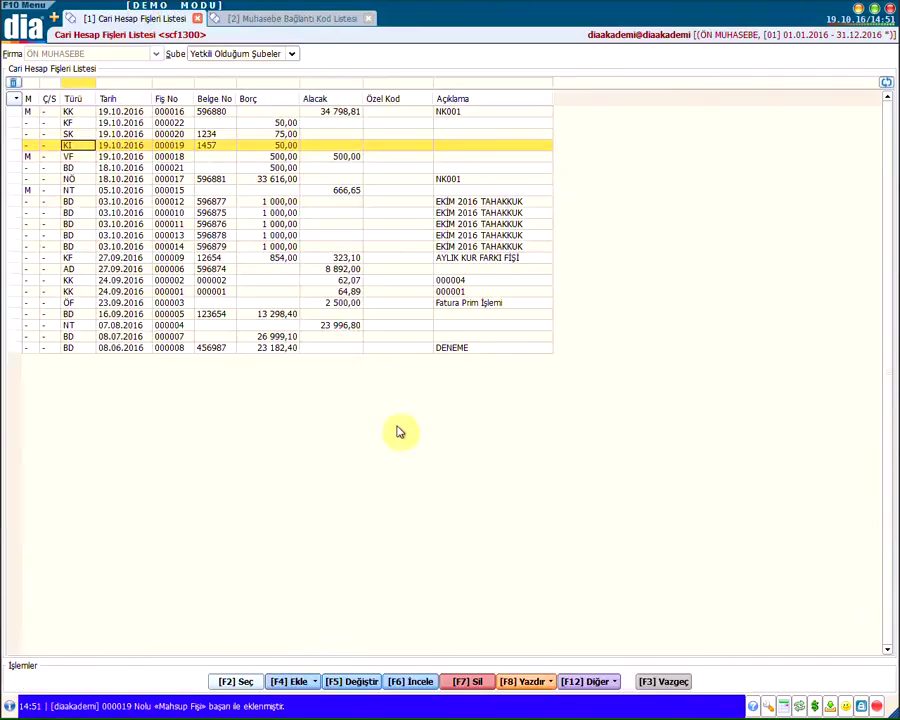
Step: Open company credit card slip 000020 and check the bank account code on its line
click(68, 147)
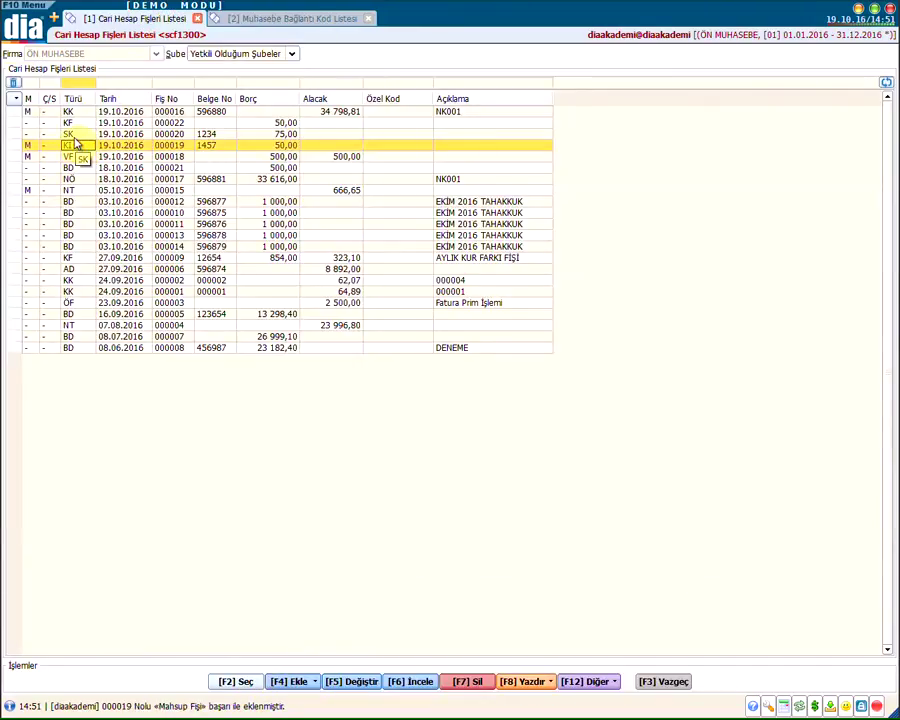
double_click(73, 139)
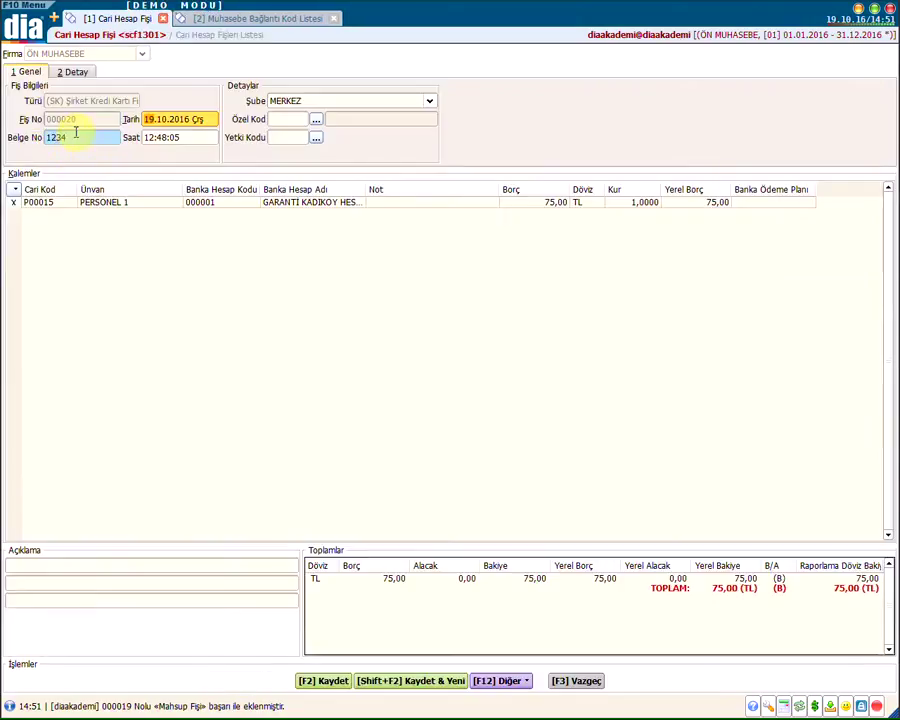
click(120, 200)
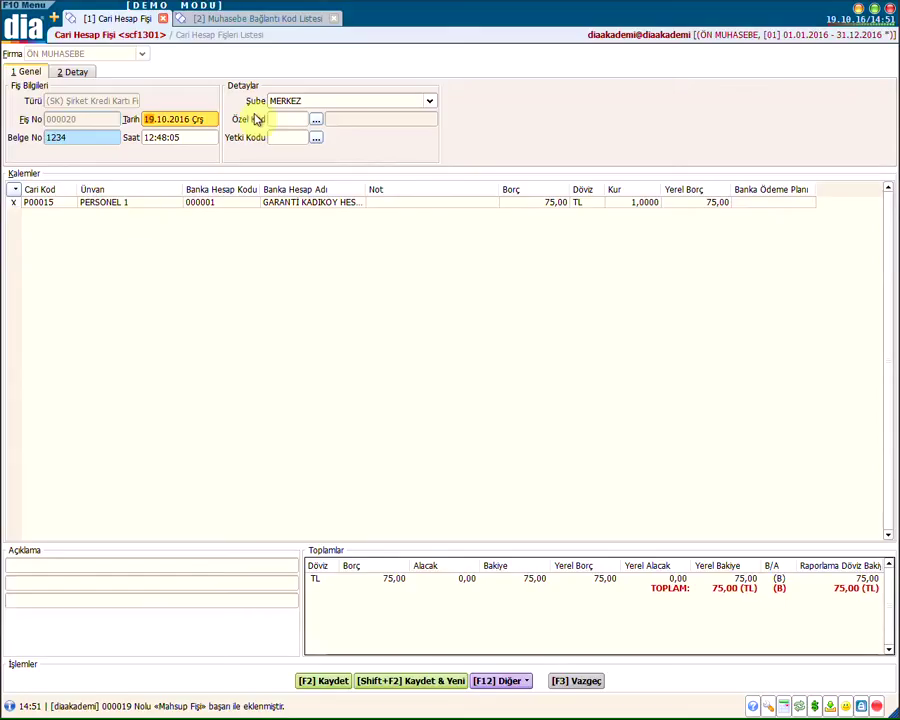
Step: Return to the accounting link code list and start a new Kredi Kartı Bloke (80) code for the company card
click(233, 22)
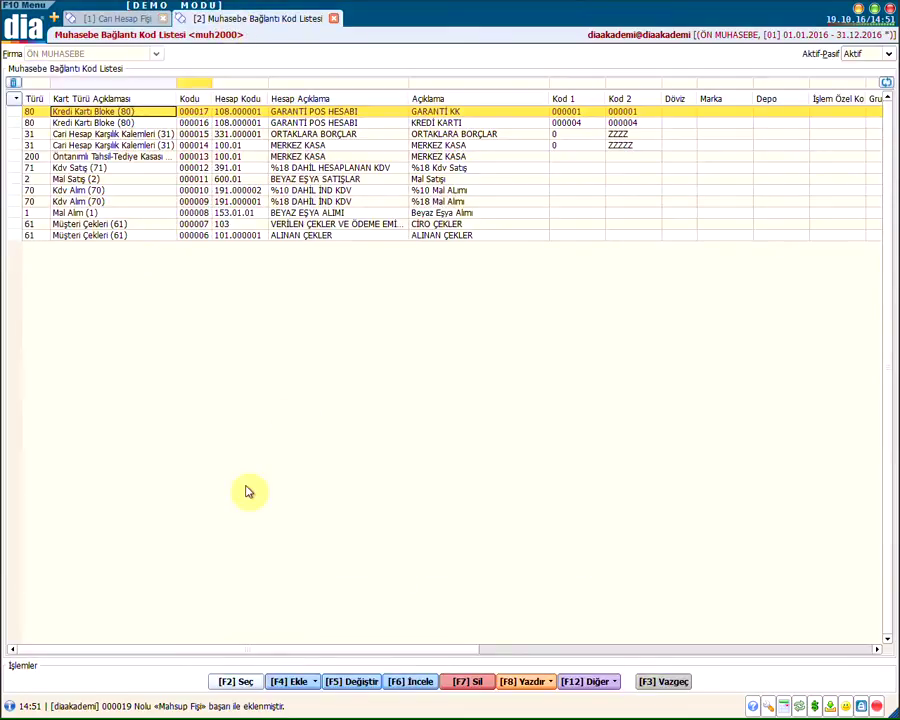
click(290, 681)
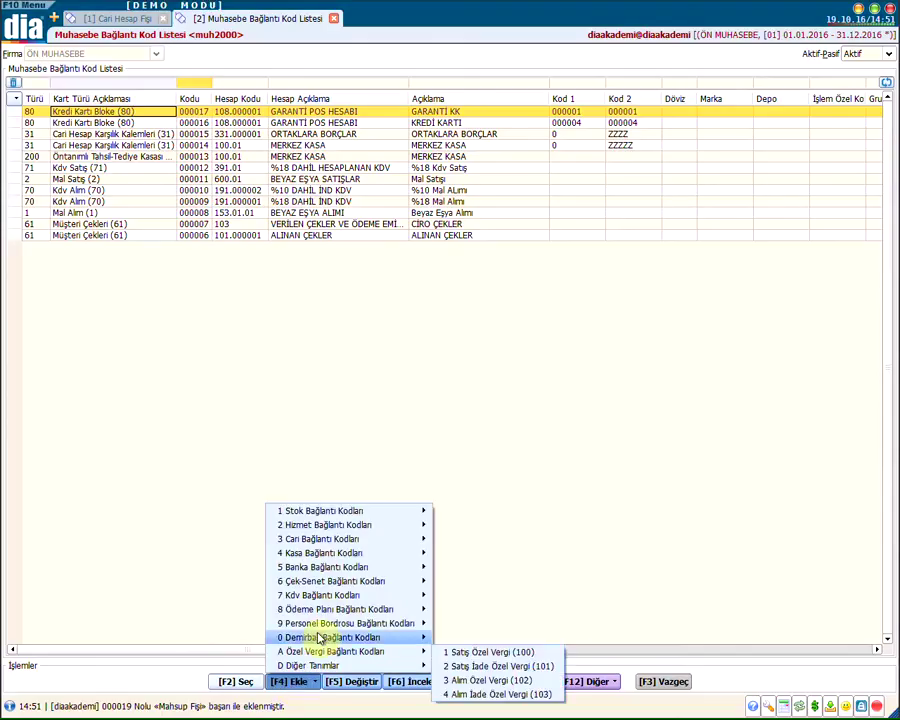
mouse_move(330, 611)
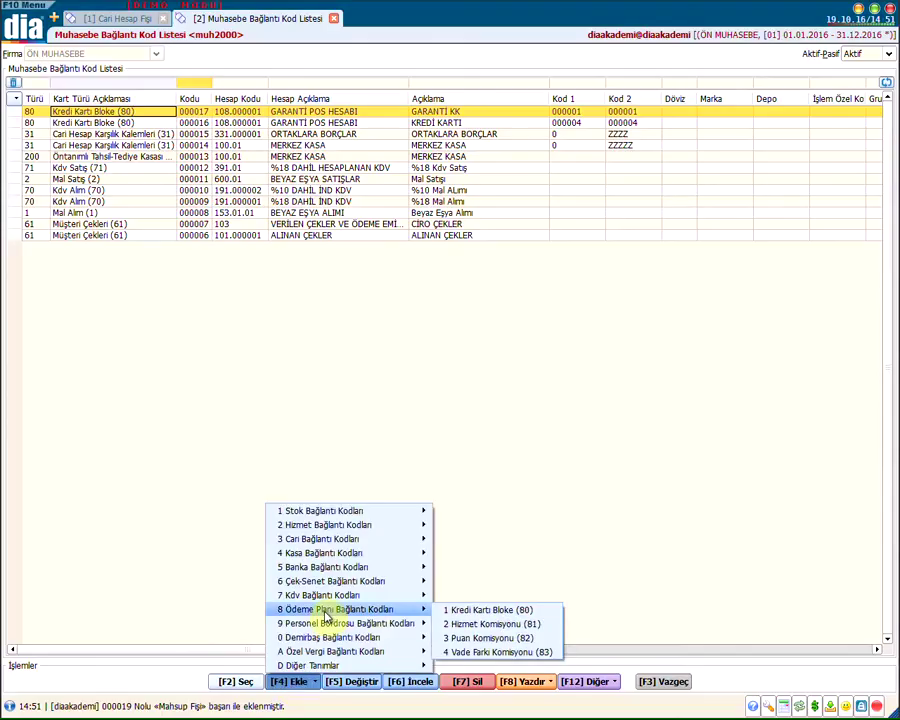
click(538, 611)
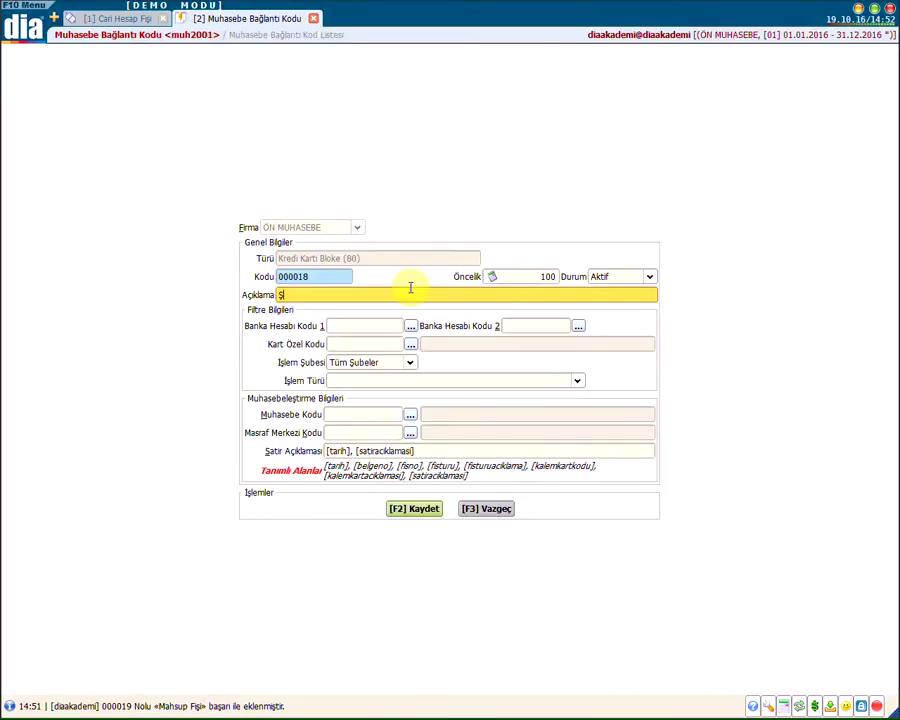
Step: Describe the code as ŞİRKET KK, filter both bank account codes to 000001, and include Müşteri Kredi Kartı and Kendi Kredi Kartı transaction types
text(ŞIRKET KK)
click(380, 326)
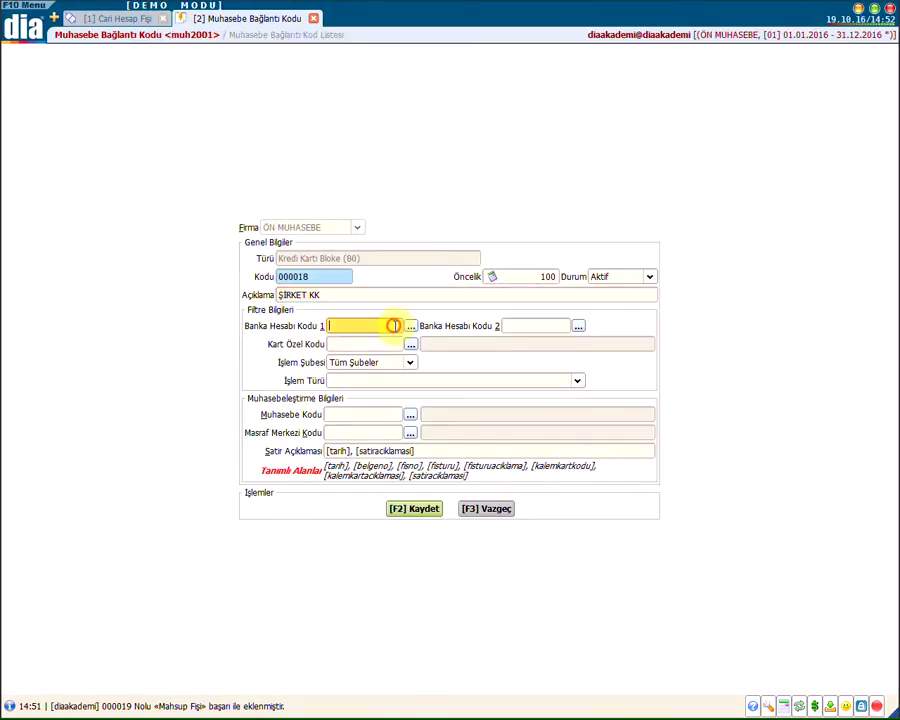
click(506, 326)
click(345, 381)
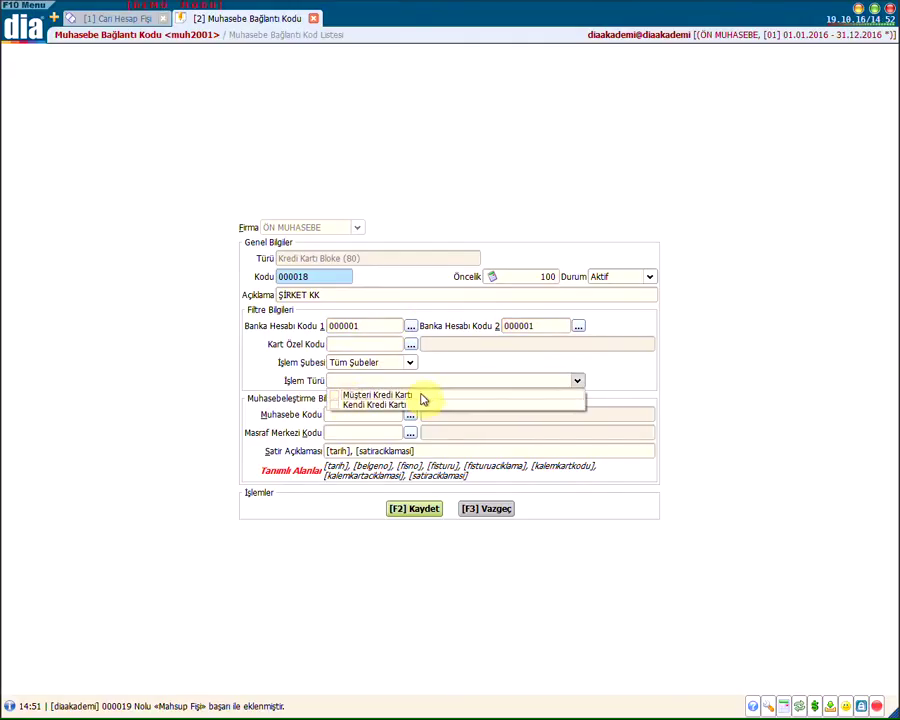
click(336, 396)
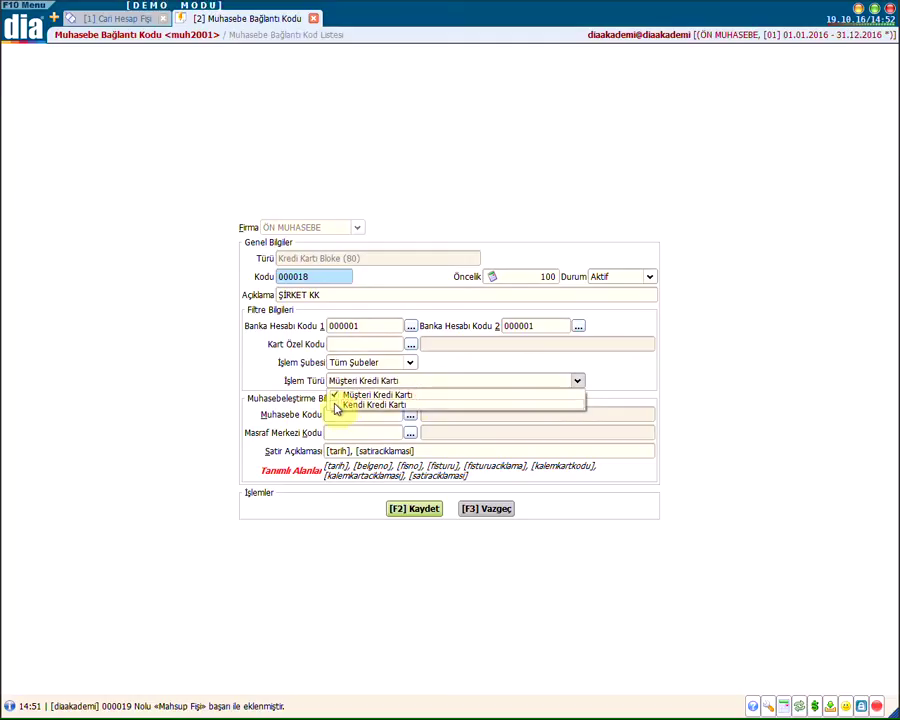
click(309, 401)
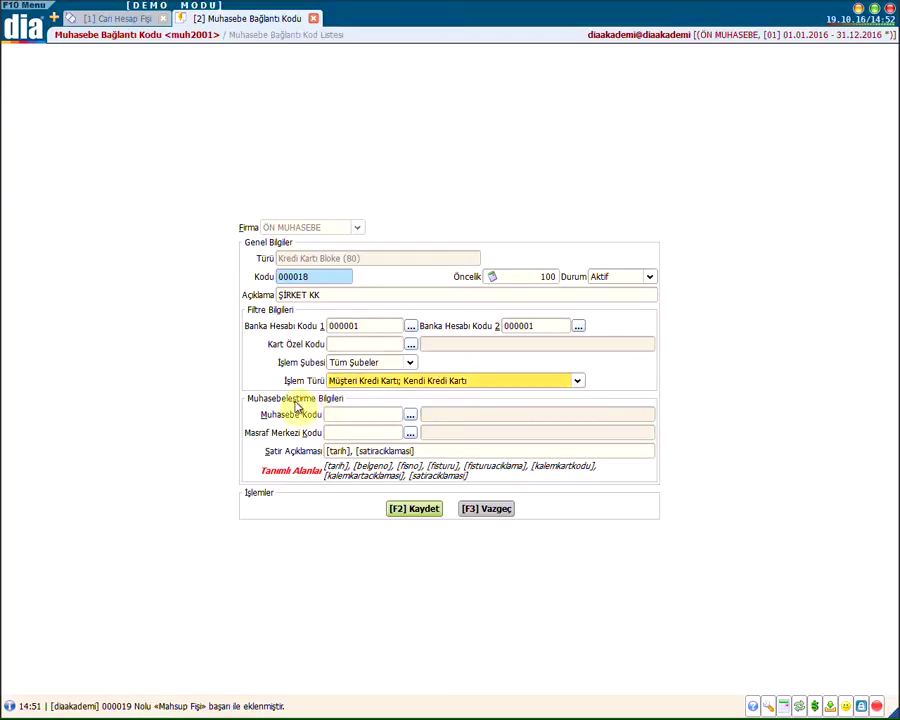
Step: Assign accounting account 300.000001 GARANTİ SİRKET KK to the ŞİRKET KK link code and save it
click(346, 415)
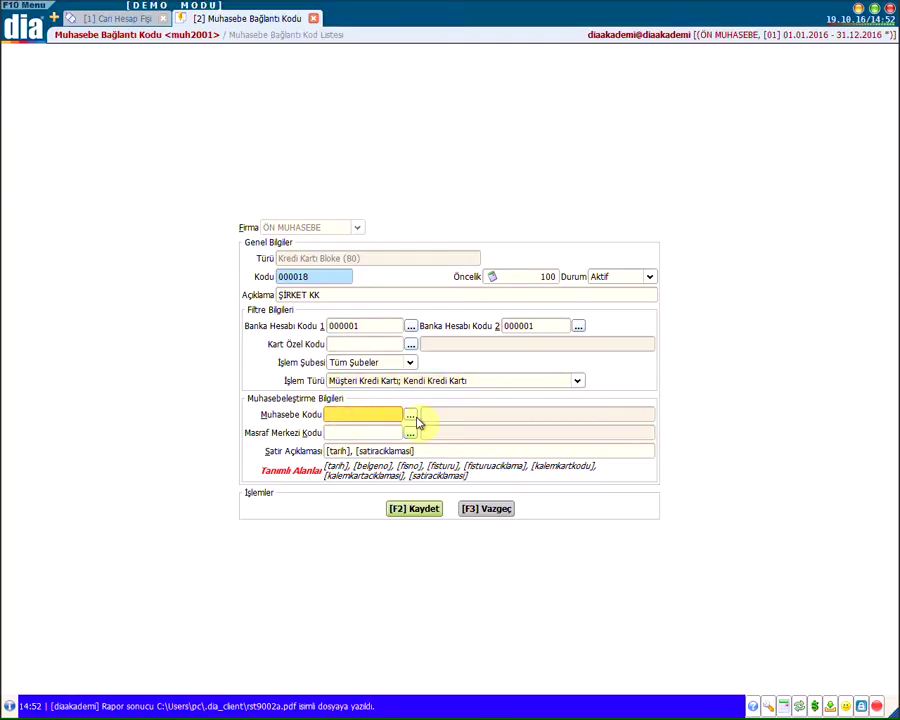
click(412, 417)
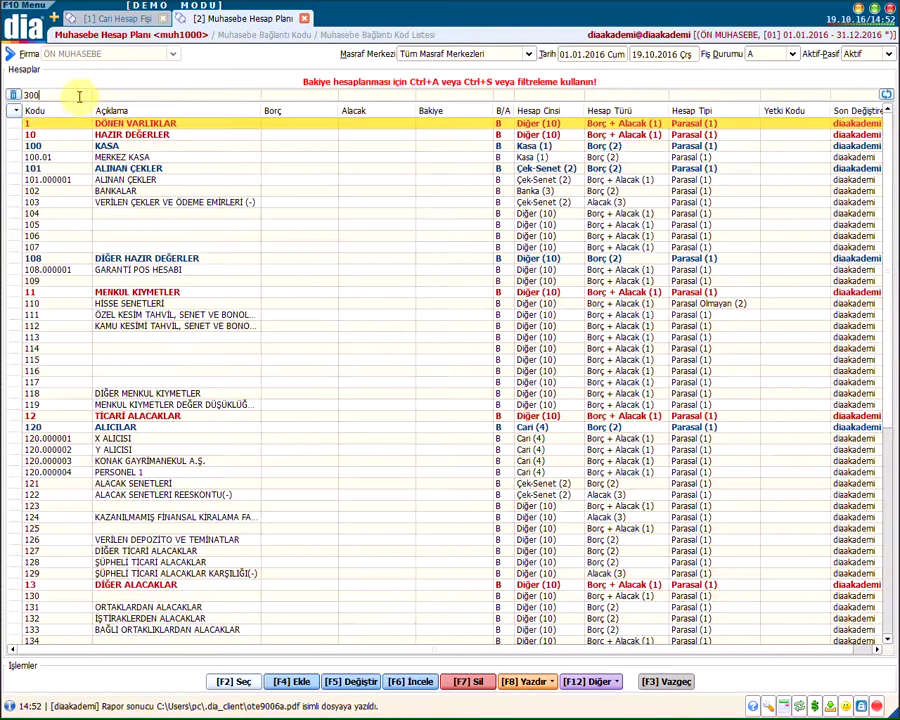
text(300)
double_click(137, 125)
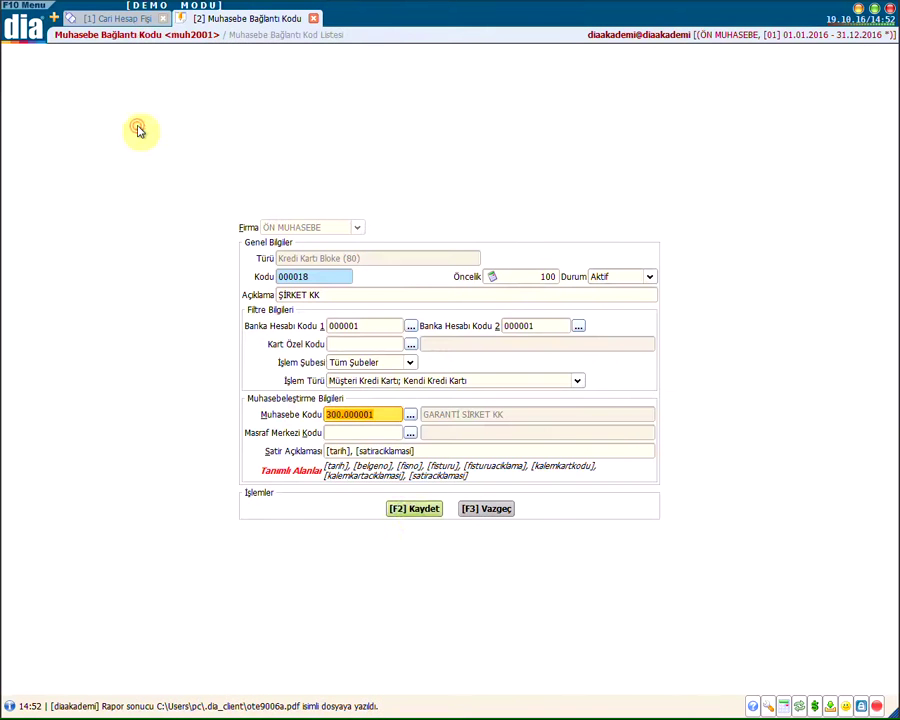
click(411, 511)
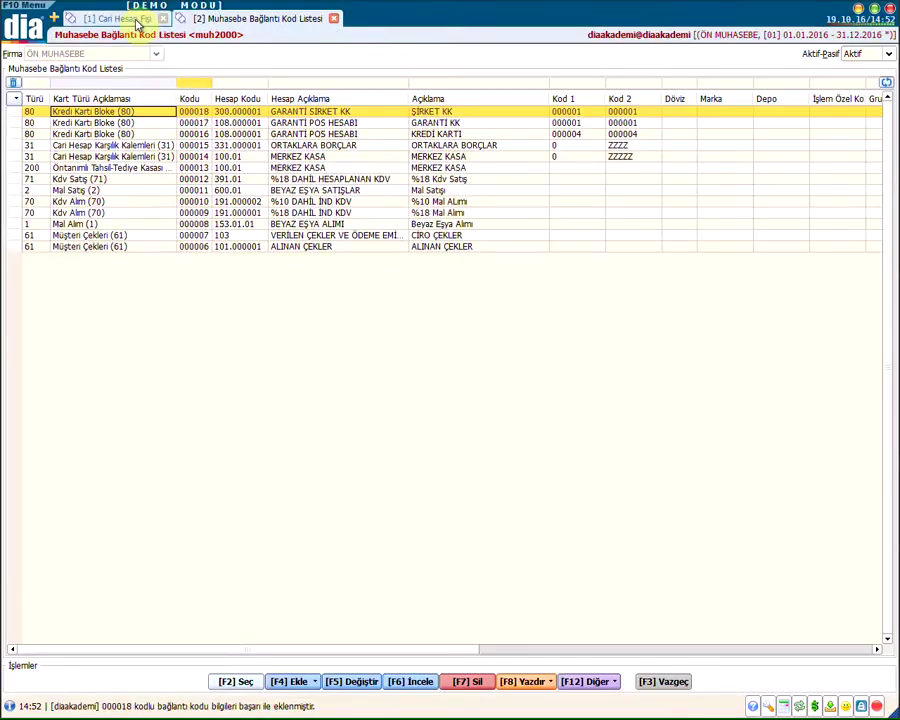
Step: Return to the current account slips, close company credit card slip 000020 without changes, and post it to accounting
click(138, 22)
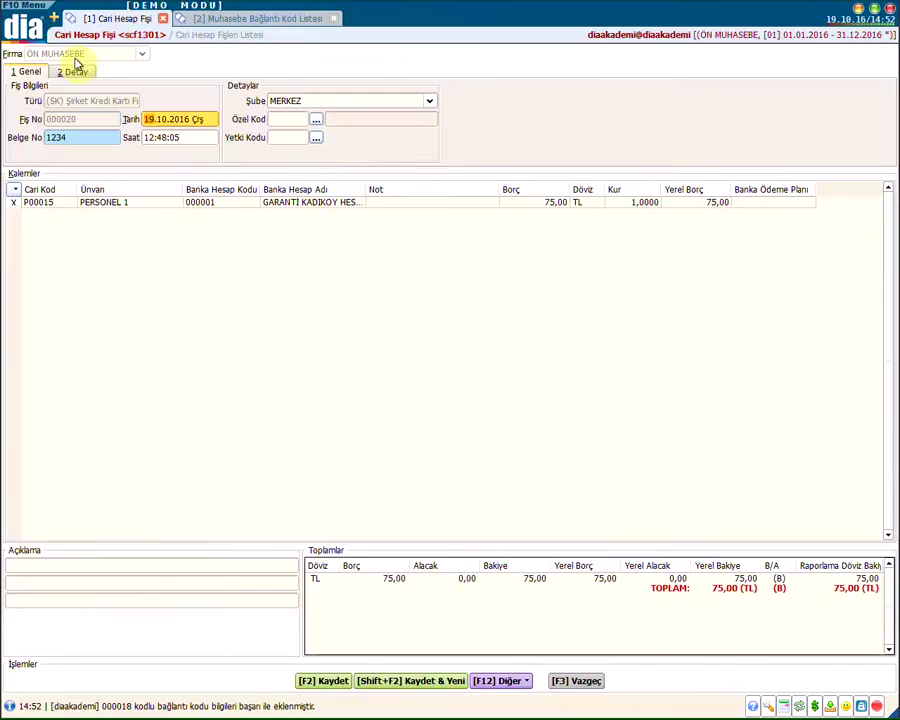
click(586, 680)
click(620, 680)
click(598, 680)
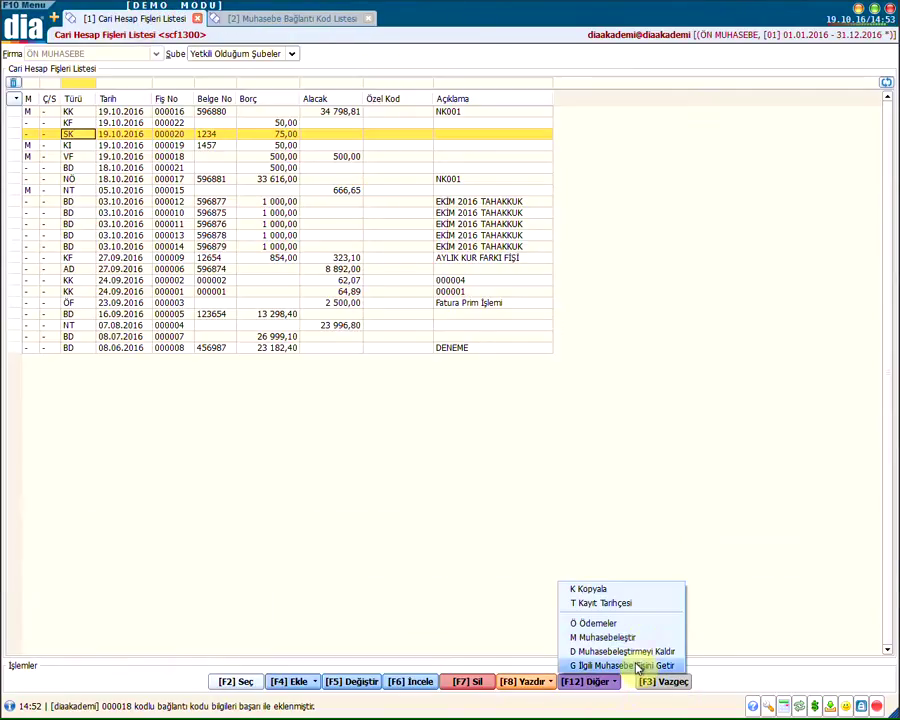
click(645, 638)
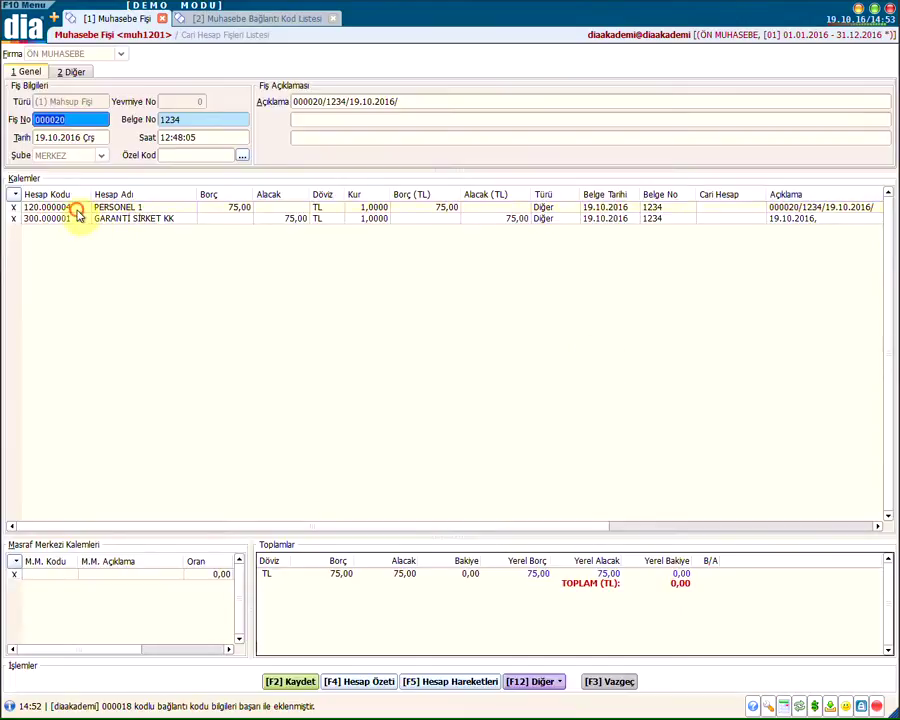
Step: Review the GARANTİ SİRKET KK line and document number of the company card slip's voucher, and save the voucher
click(79, 221)
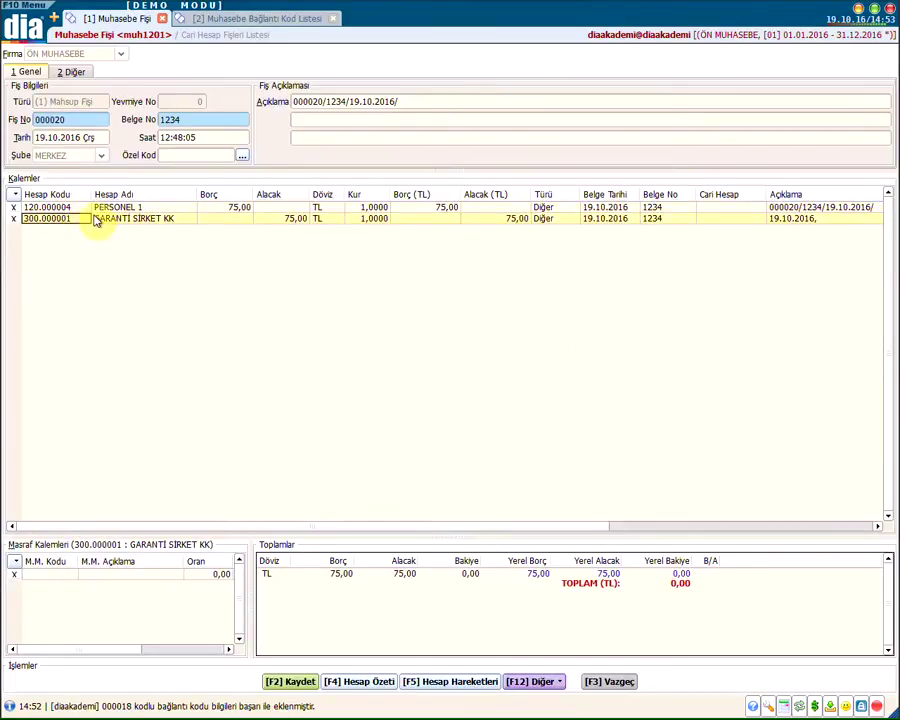
click(201, 120)
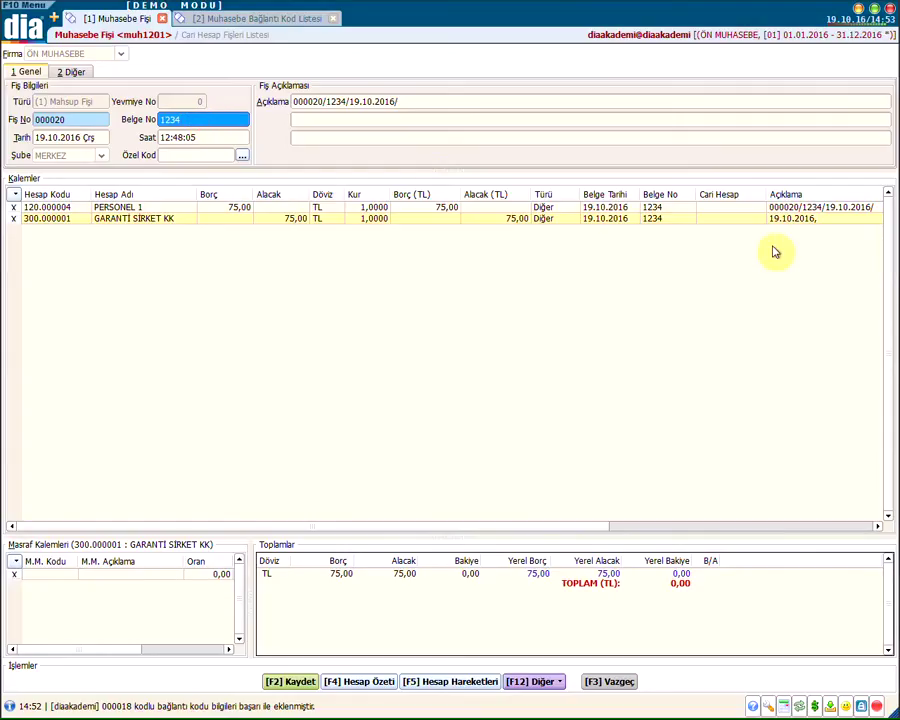
click(670, 220)
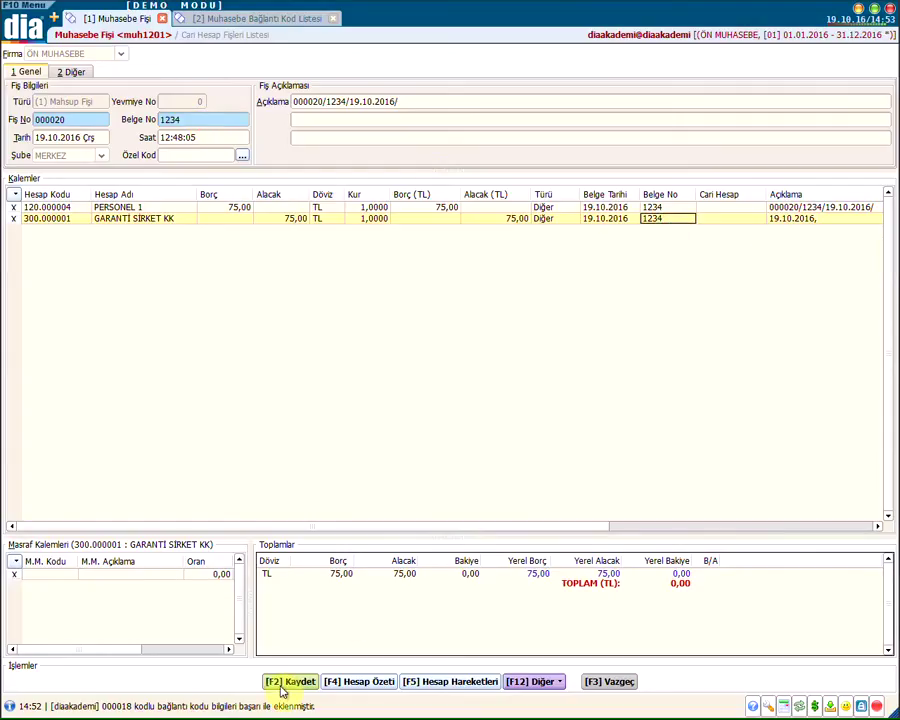
click(283, 684)
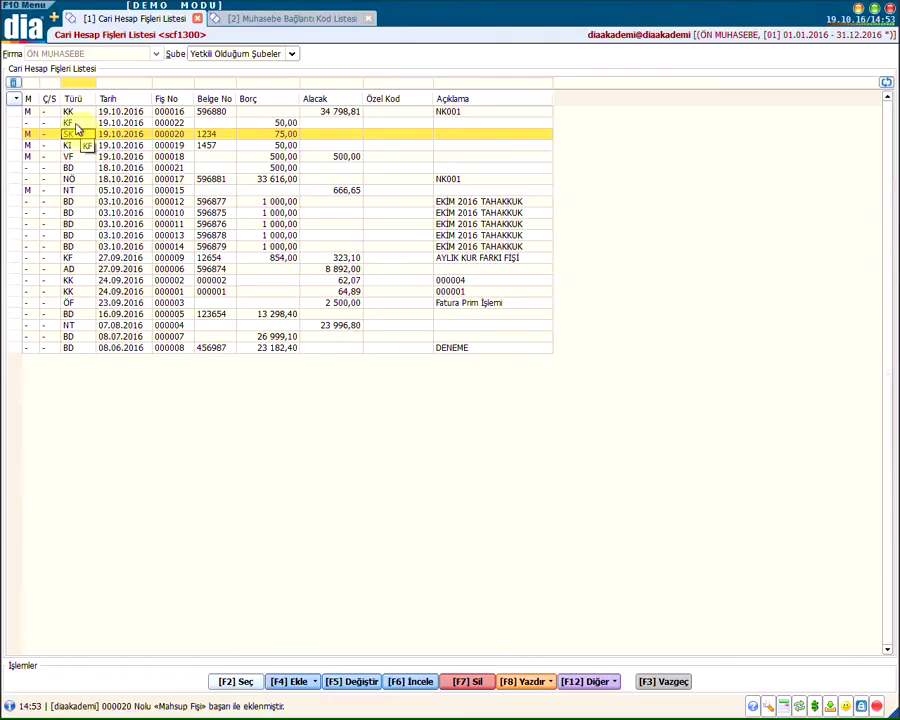
Step: Inspect exchange difference slip 000022, close it without changes, and go to the accounting link code list
double_click(76, 123)
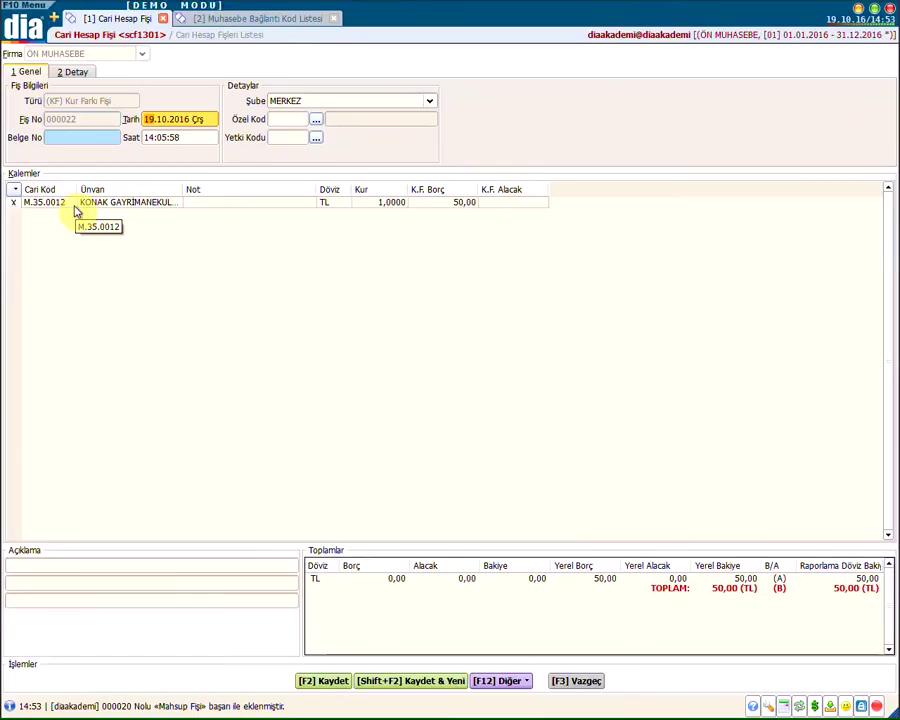
click(562, 682)
click(262, 20)
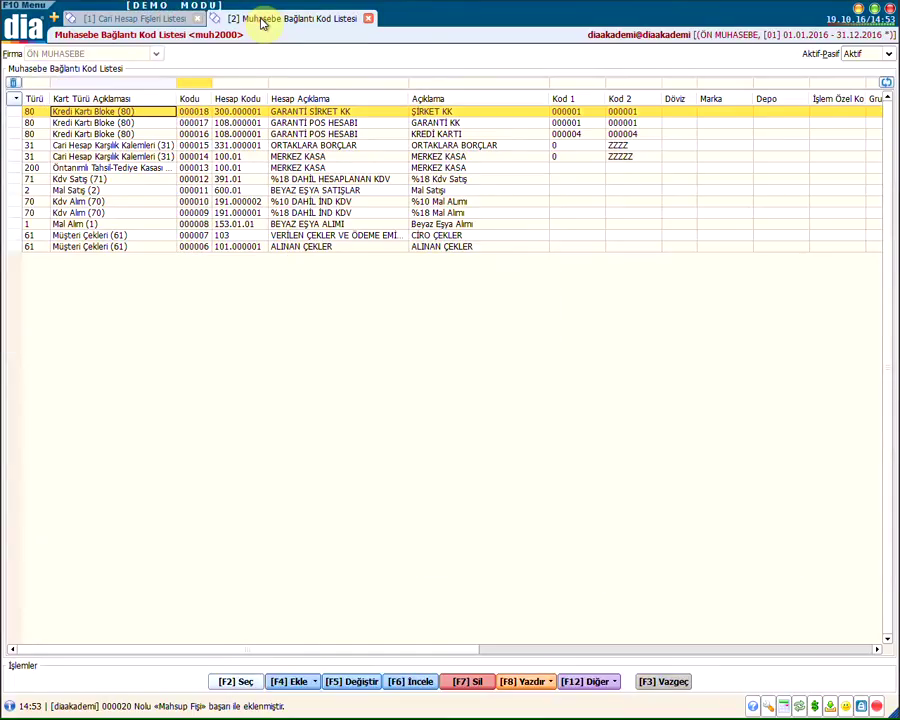
Step: Add a Cari Hesap Kur Farkı (Borç) (32) link code with the description KUR FARKI BORÇ
click(290, 682)
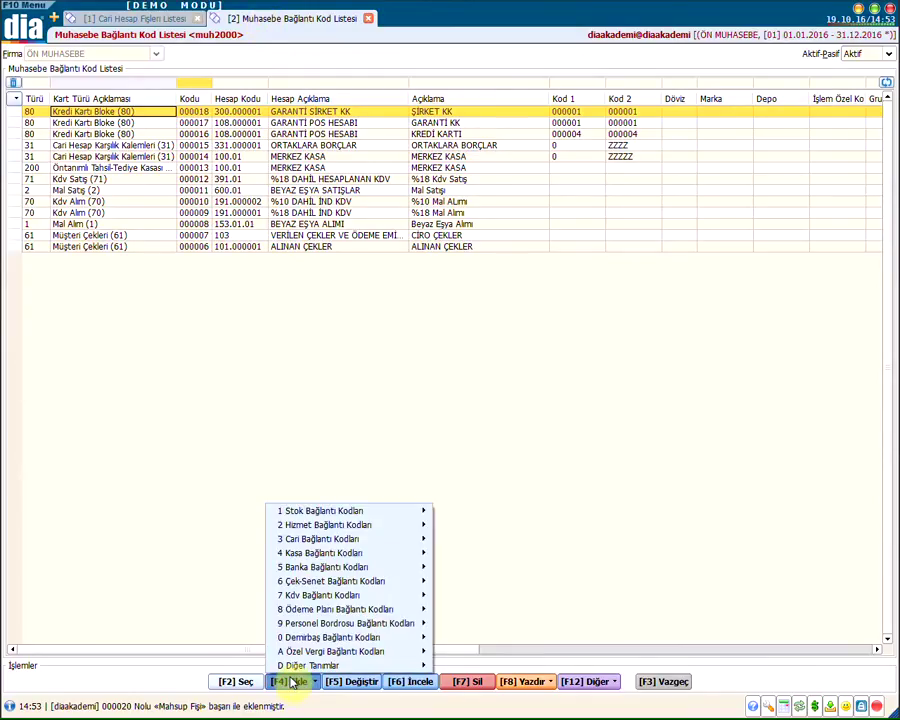
mouse_move(302, 598)
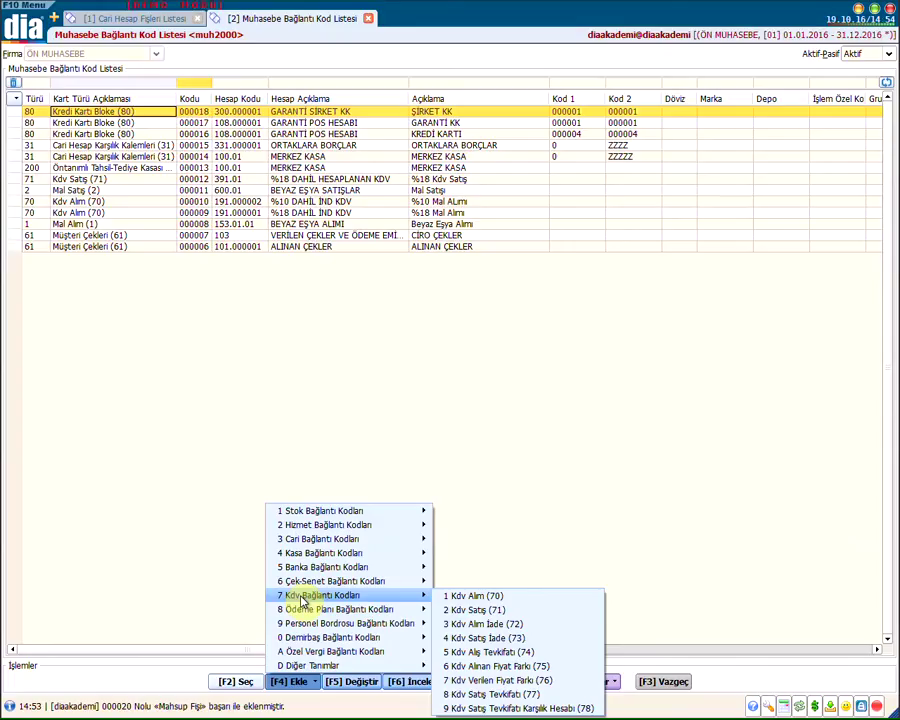
mouse_move(314, 539)
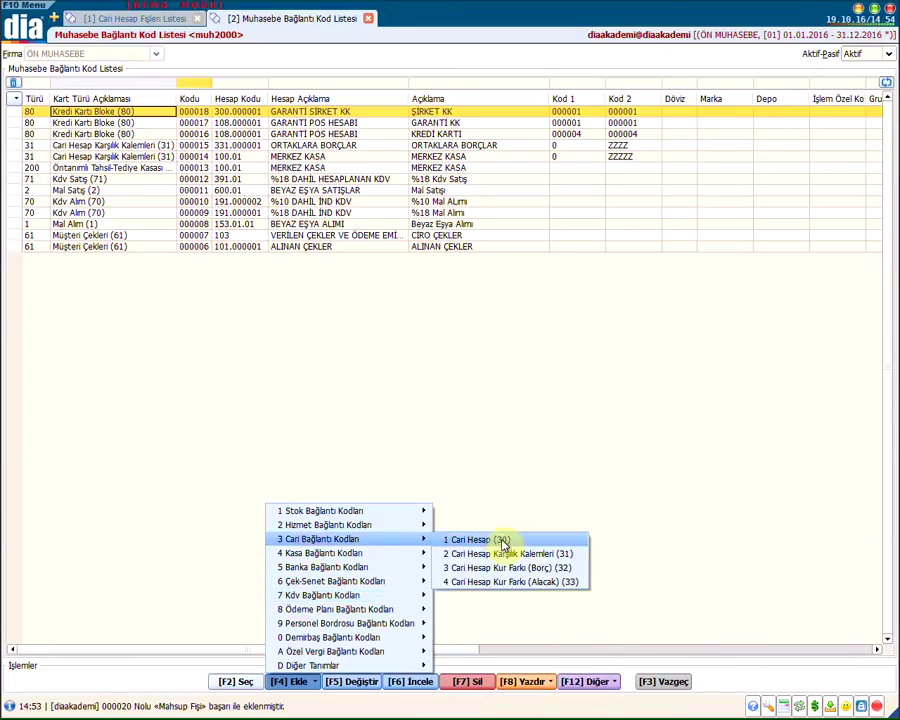
click(563, 570)
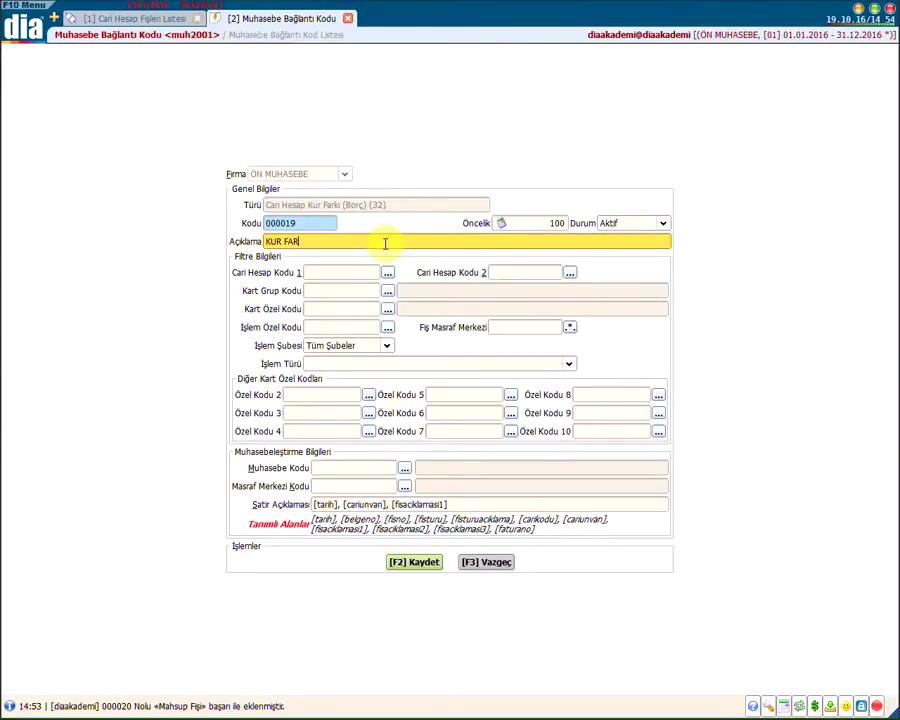
text(Ç)
Step: Filter the KUR FARKI BORÇ code to current accounts 0 through ZZZZZ and the Kur Farkı Fişi transaction type
click(369, 271)
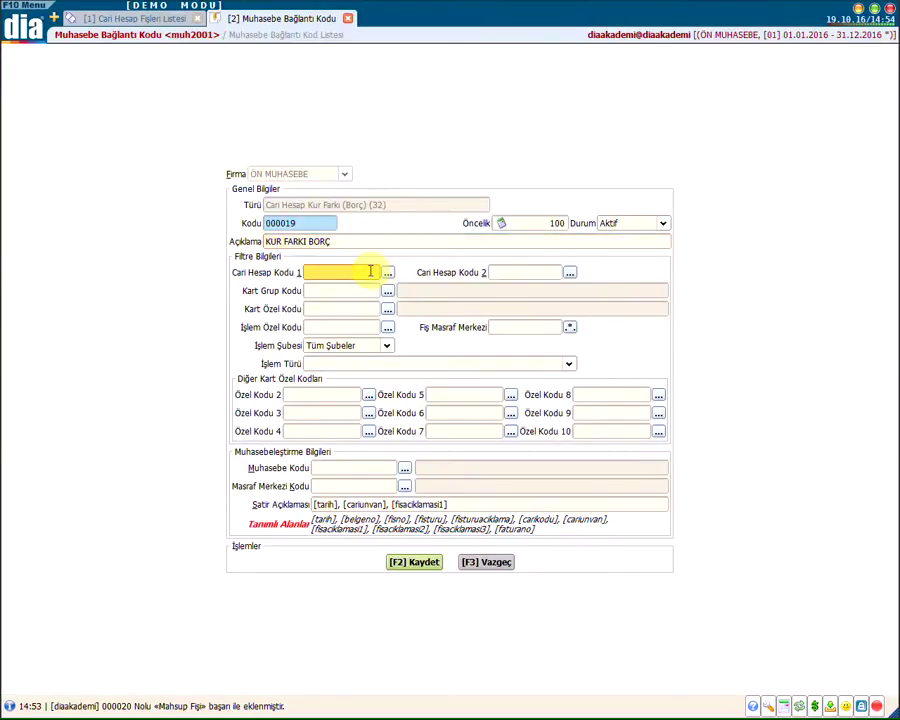
click(528, 272)
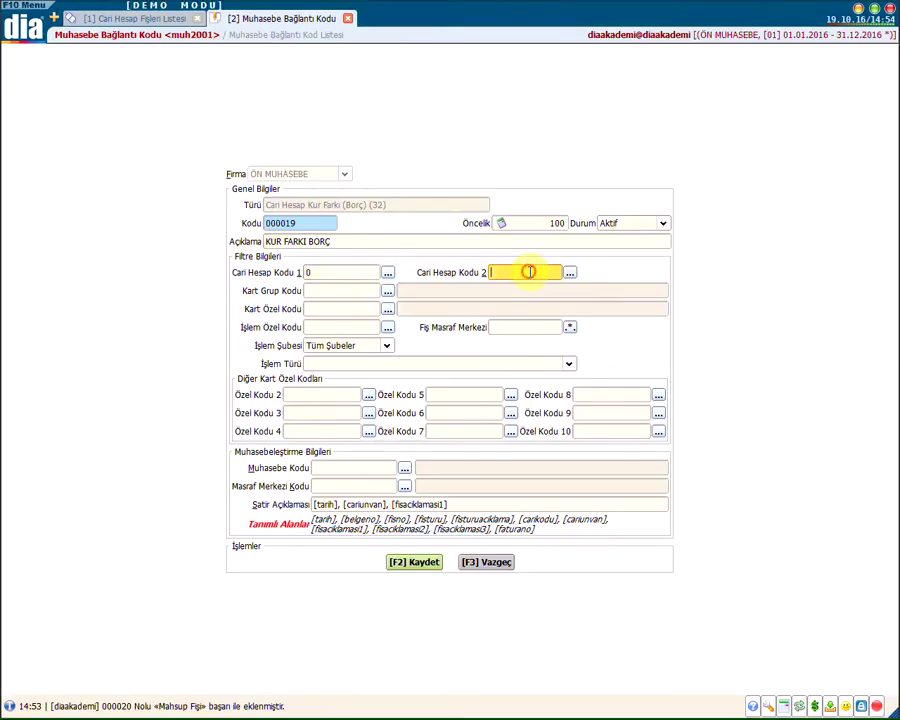
click(337, 366)
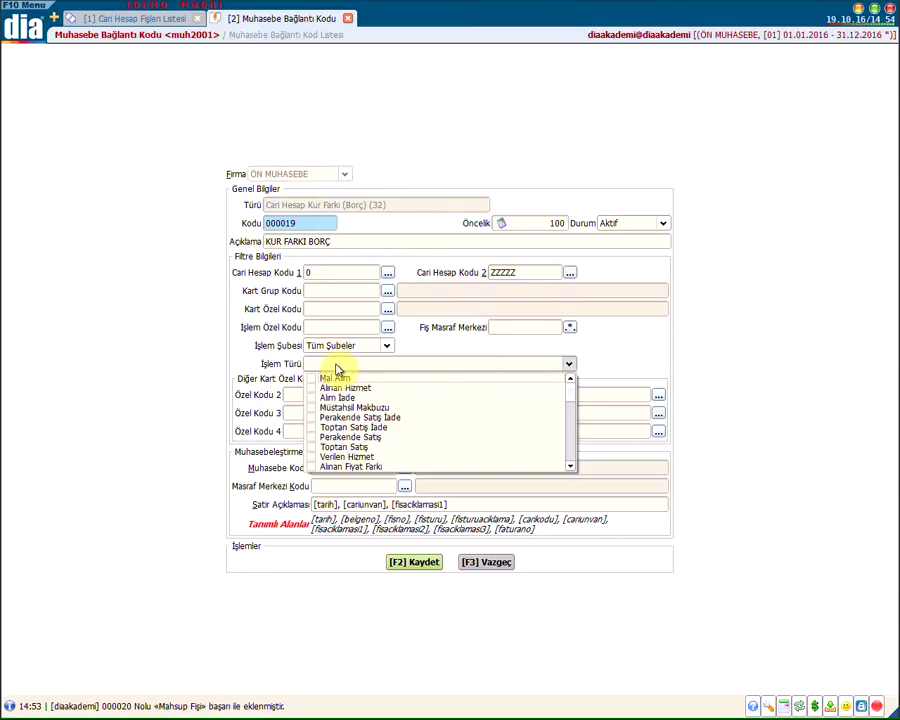
scroll(357, 432, down, 4)
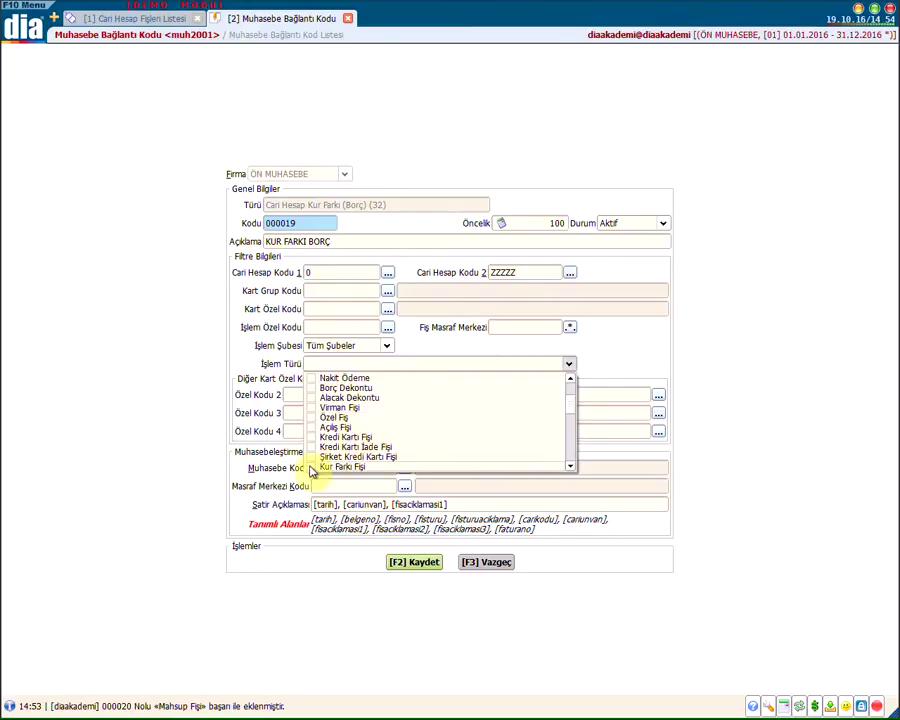
click(191, 402)
Step: Assign accounting account 656.01 KUR FARKI ZARARLARI(-) to the KUR FARKI BORÇ link code and save it
click(332, 466)
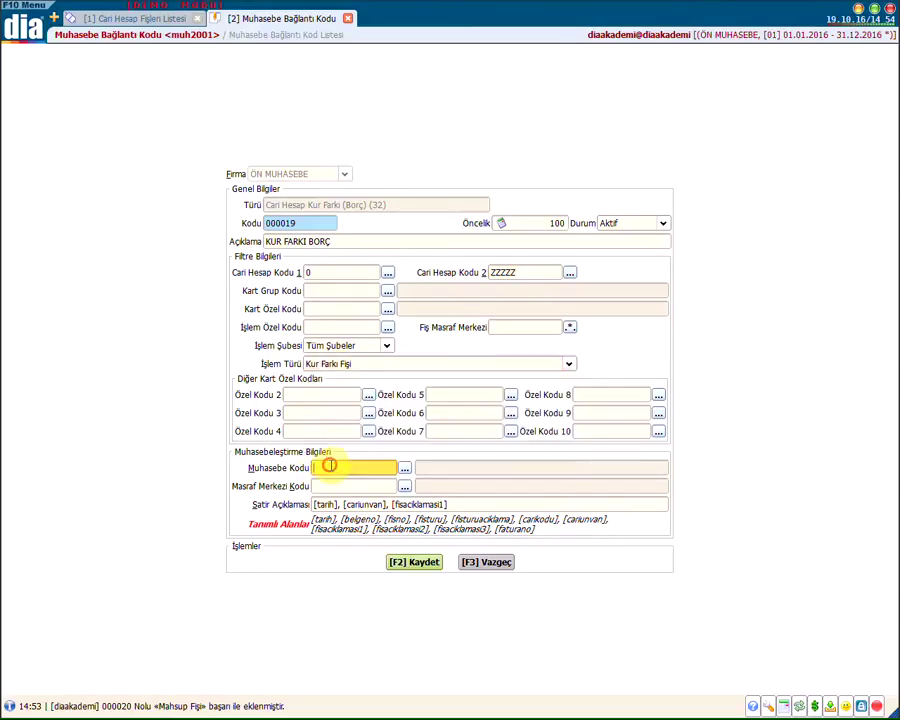
click(407, 470)
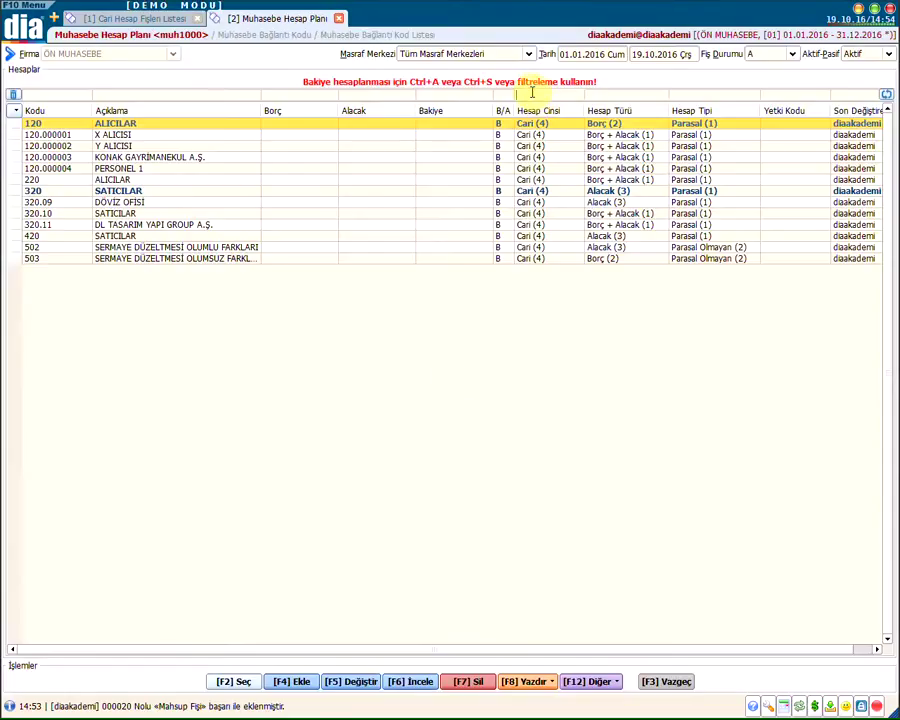
click(532, 92)
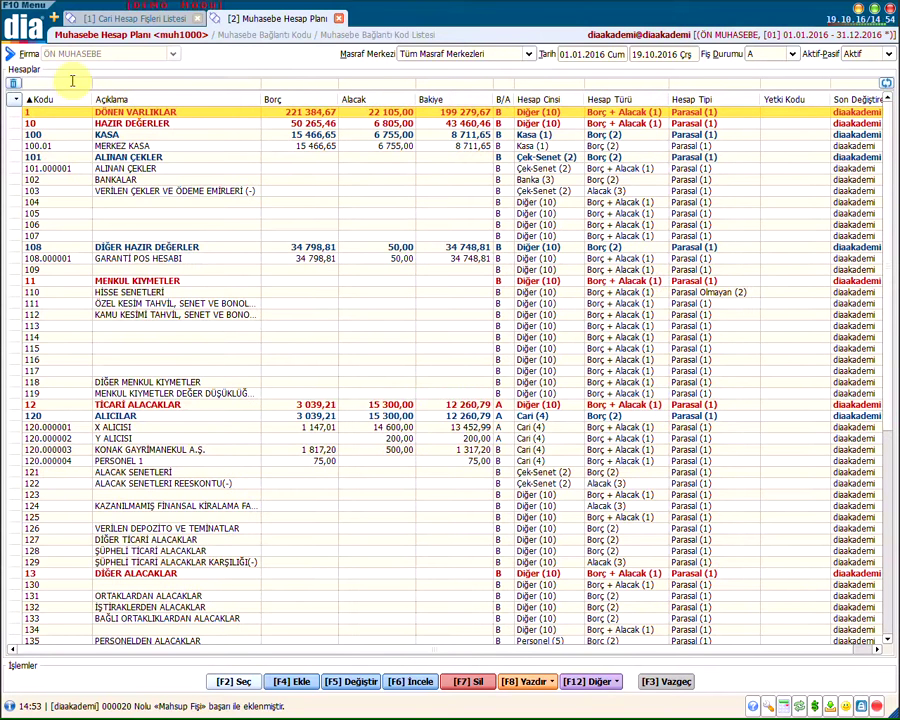
key(Return)
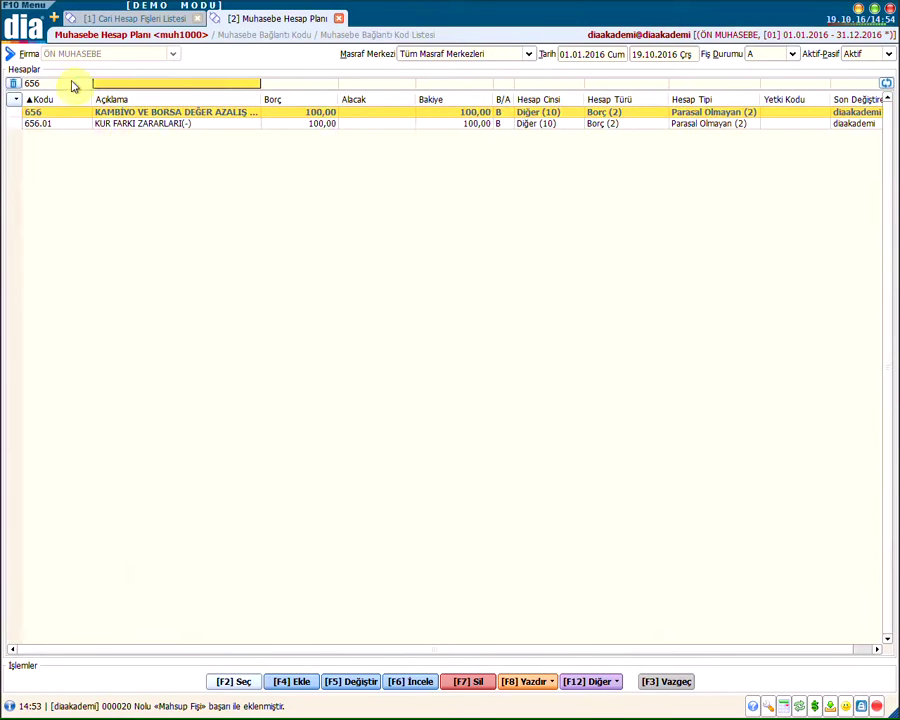
double_click(110, 123)
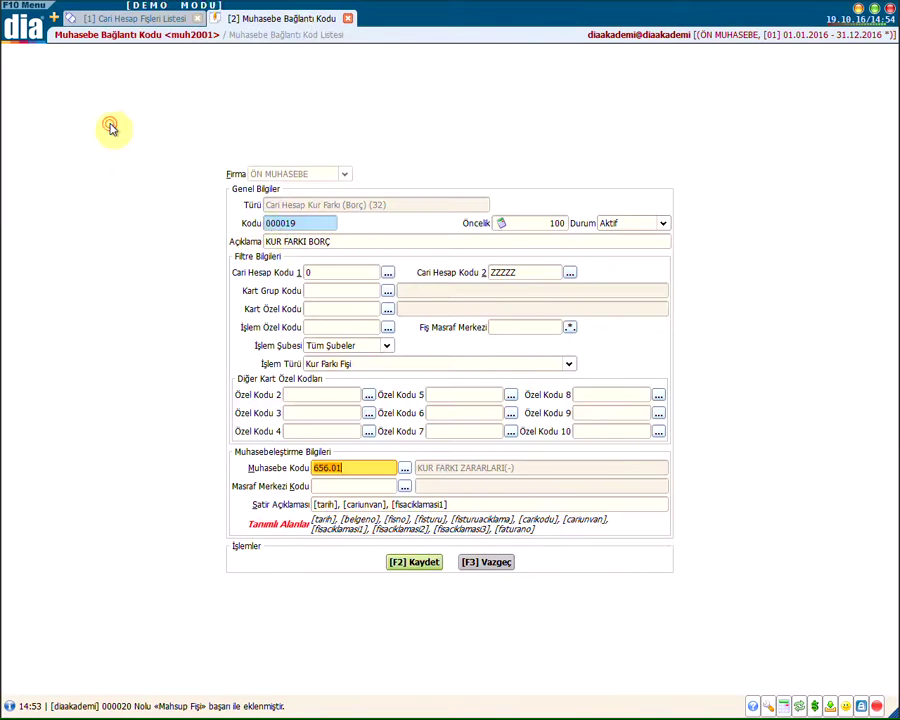
click(424, 564)
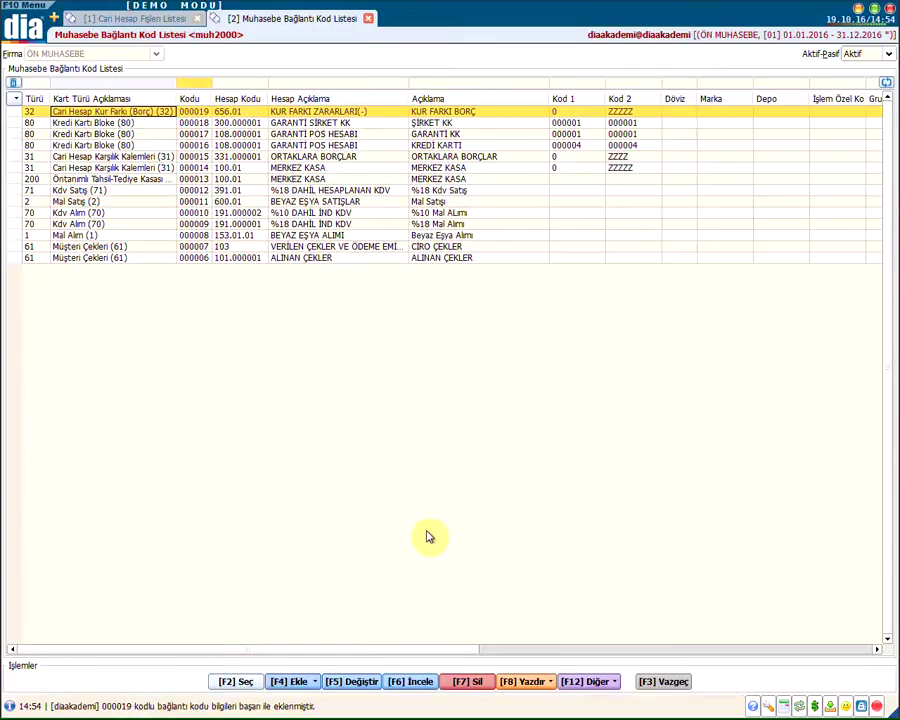
Step: Add a Cari Hesap Kur Farkı (Alacak) (33) link code with the description KUR FARKI ALACAK
click(293, 681)
mouse_move(297, 539)
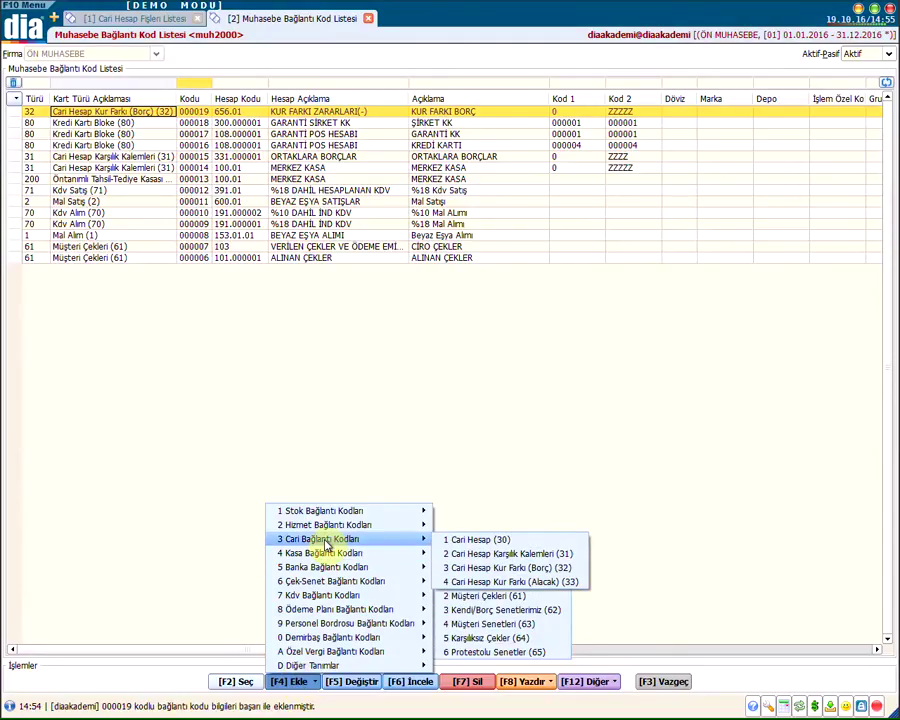
click(482, 583)
click(352, 241)
text(KUR FARKI ALACAK)
Step: Limit the KUR FARKI ALACAK code to current accounts 0 through ZZZZZ and transaction type Kur Farkı Fişi
click(372, 273)
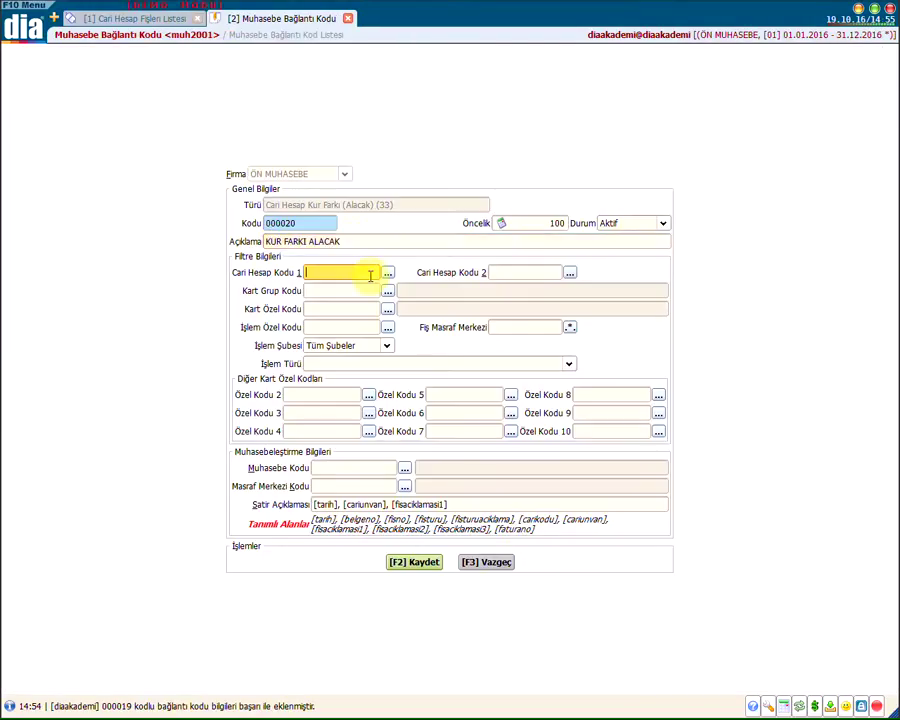
text(0)
key(Tab)
text(ZZZZZ)
click(453, 363)
Step: Find account 646.000001 KUR FARKI KARLARI (+) by KUR, assign it to the KUR FARKI ALACAK link code, and save
click(405, 467)
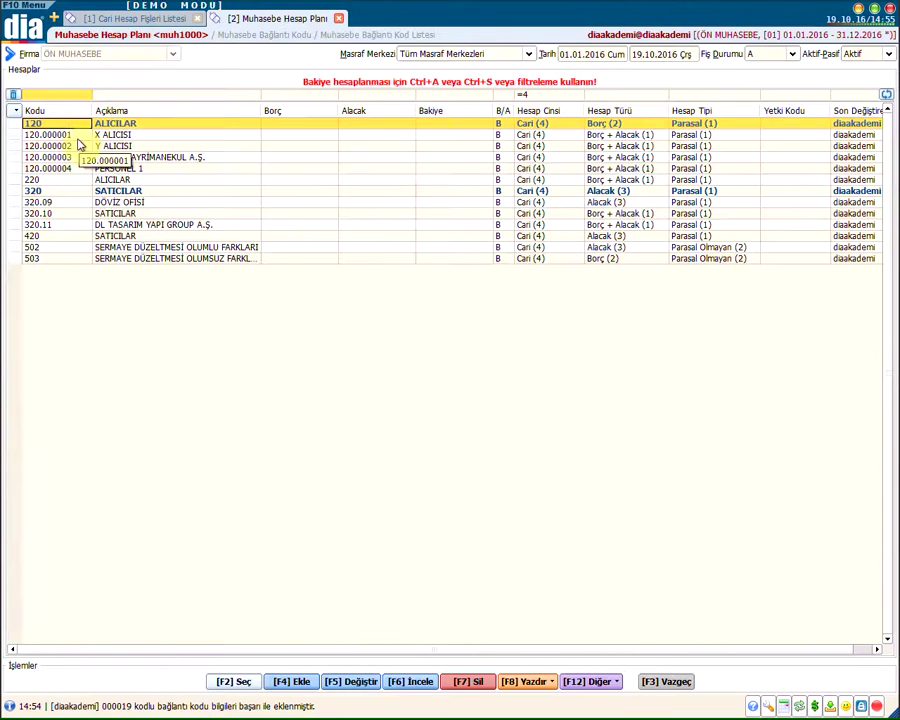
click(528, 96)
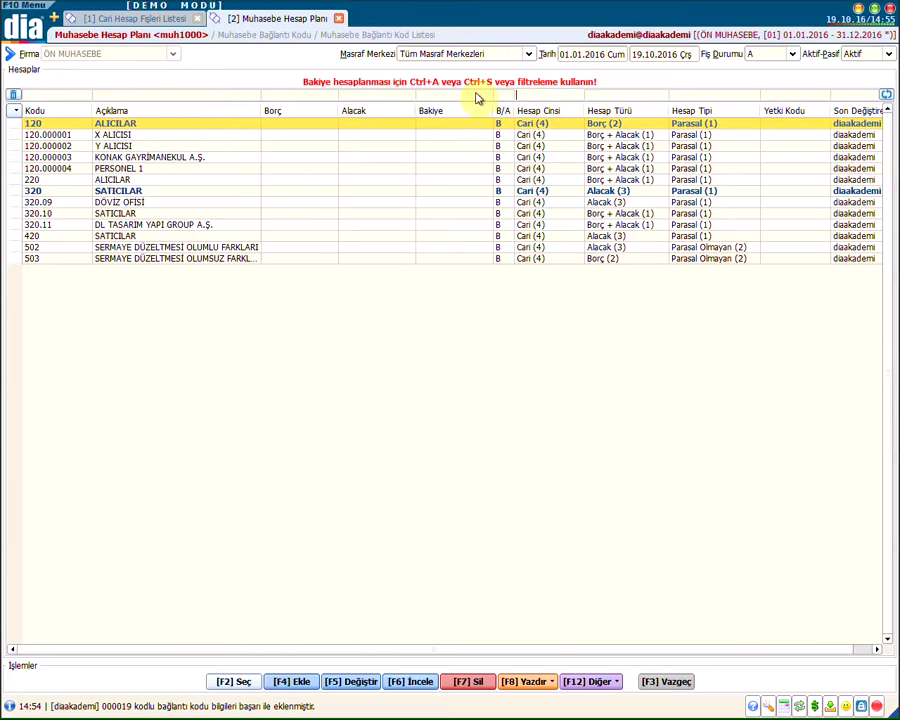
click(62, 94)
click(124, 86)
text(KUR)
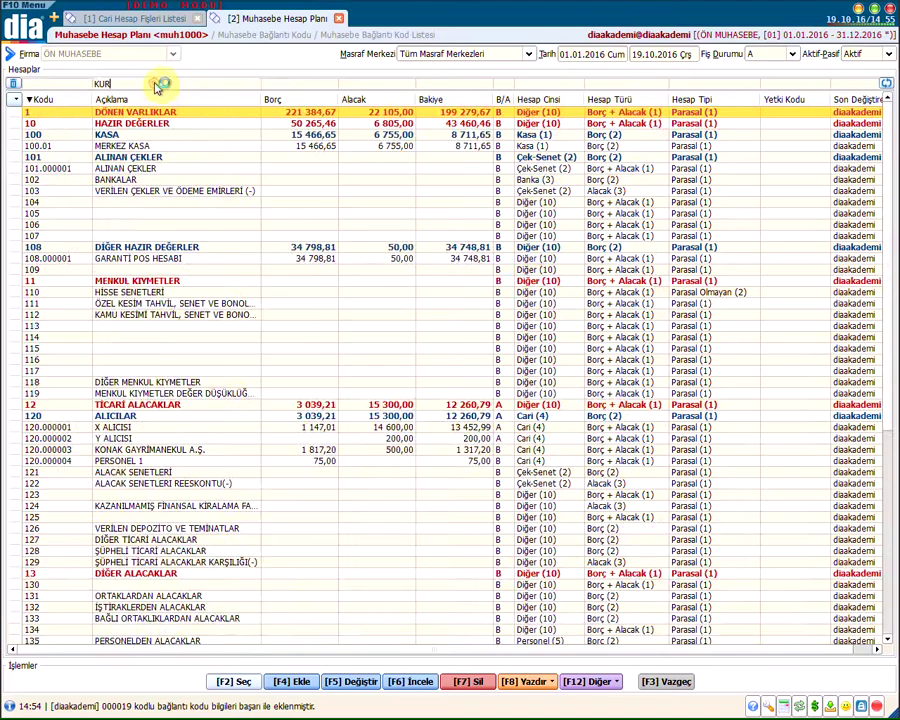
double_click(104, 124)
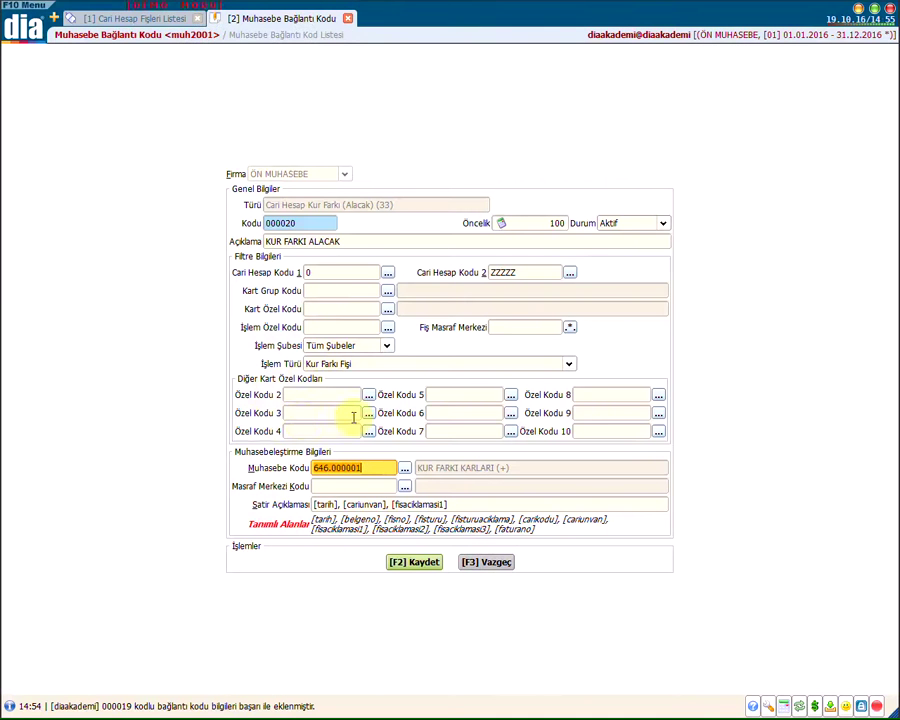
click(407, 563)
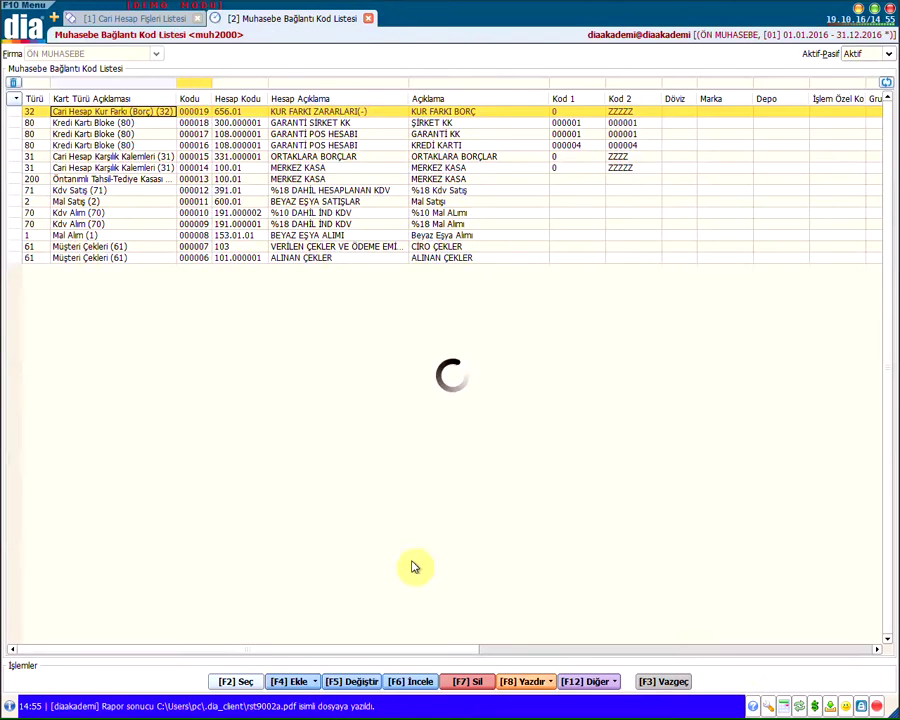
Step: Return to the current account slips and post exchange difference slip 000022 to accounting
click(159, 20)
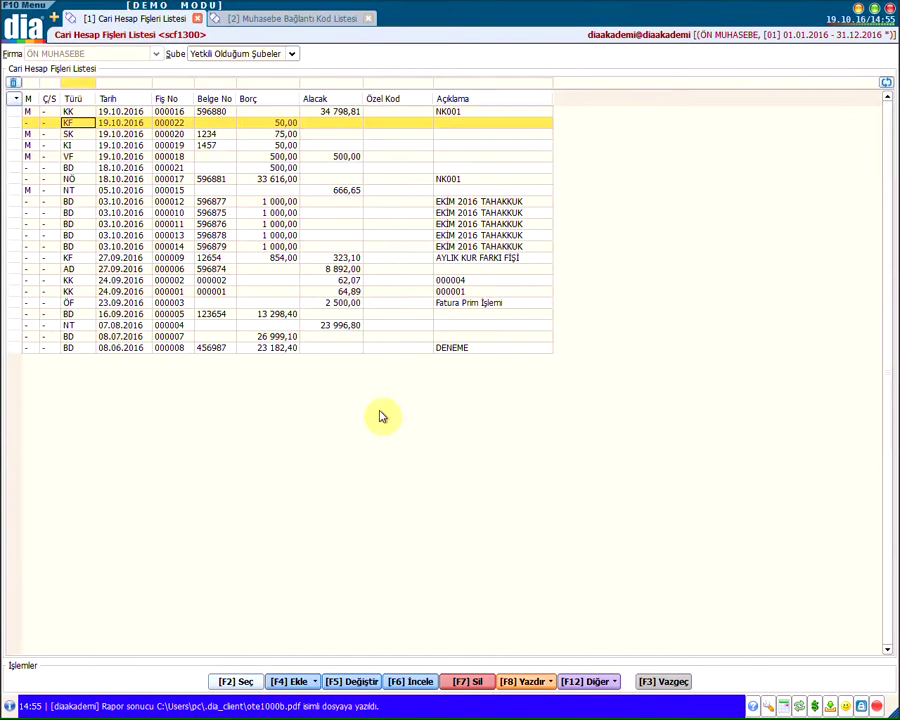
click(588, 681)
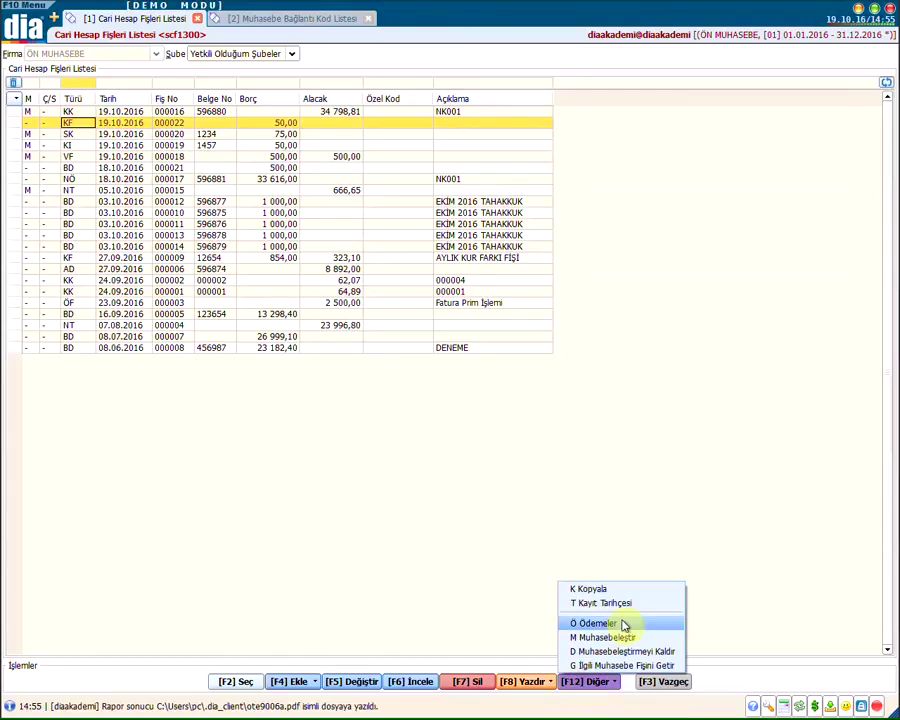
click(603, 637)
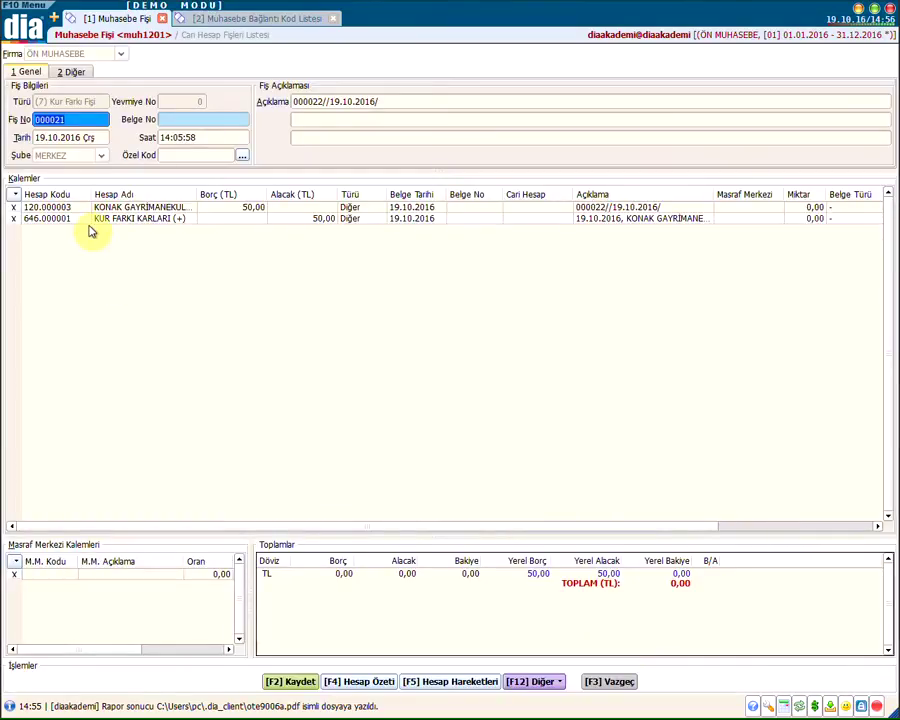
Step: Set document number 758 on the exchange difference voucher and both of its lines, and save the voucher
click(168, 120)
text(758)
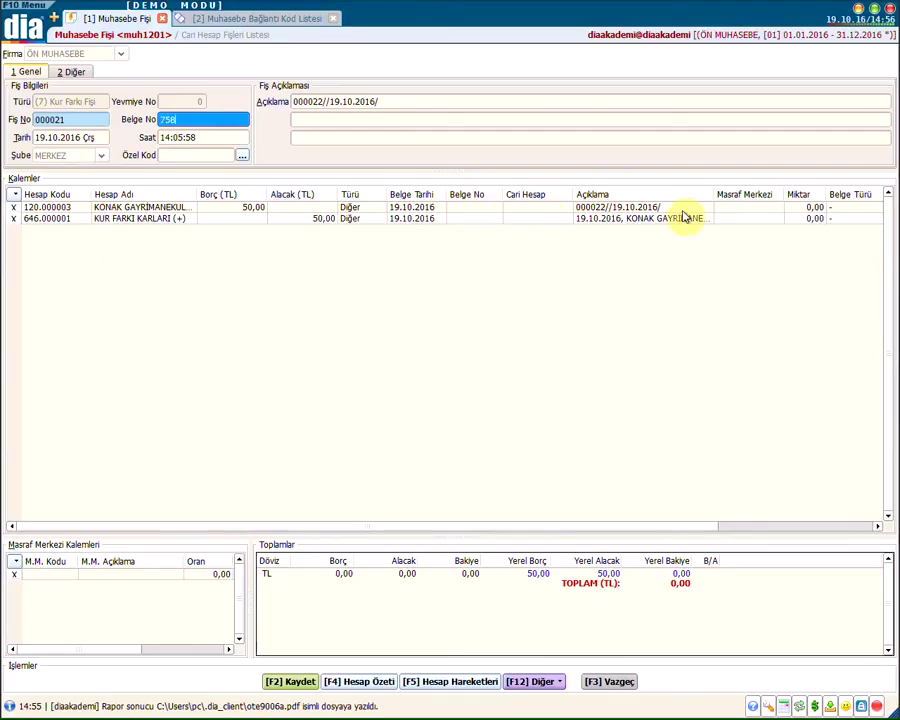
click(484, 206)
click(482, 219)
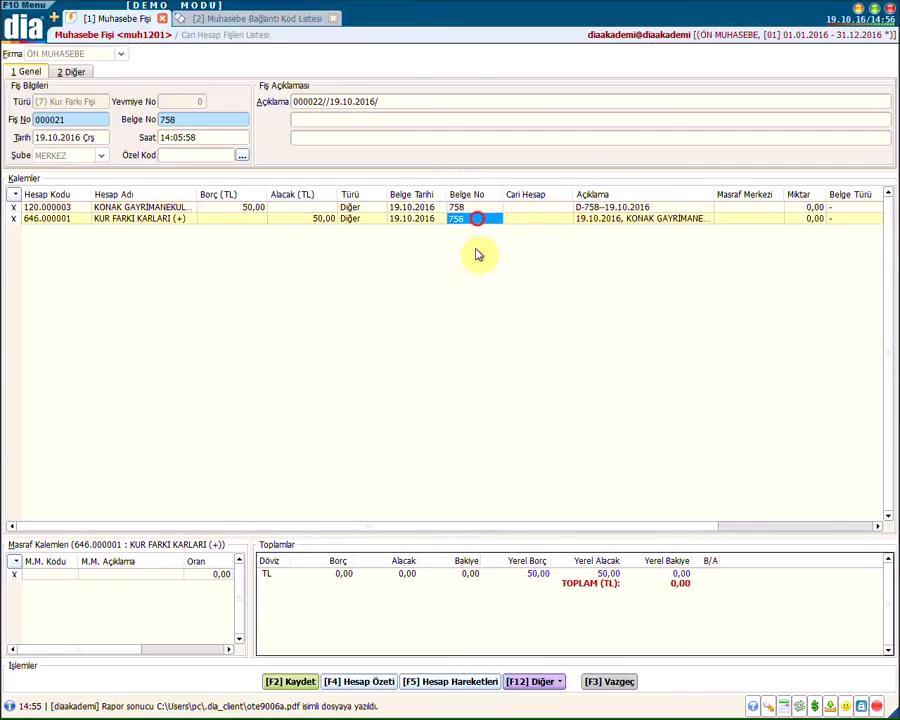
click(473, 249)
click(285, 681)
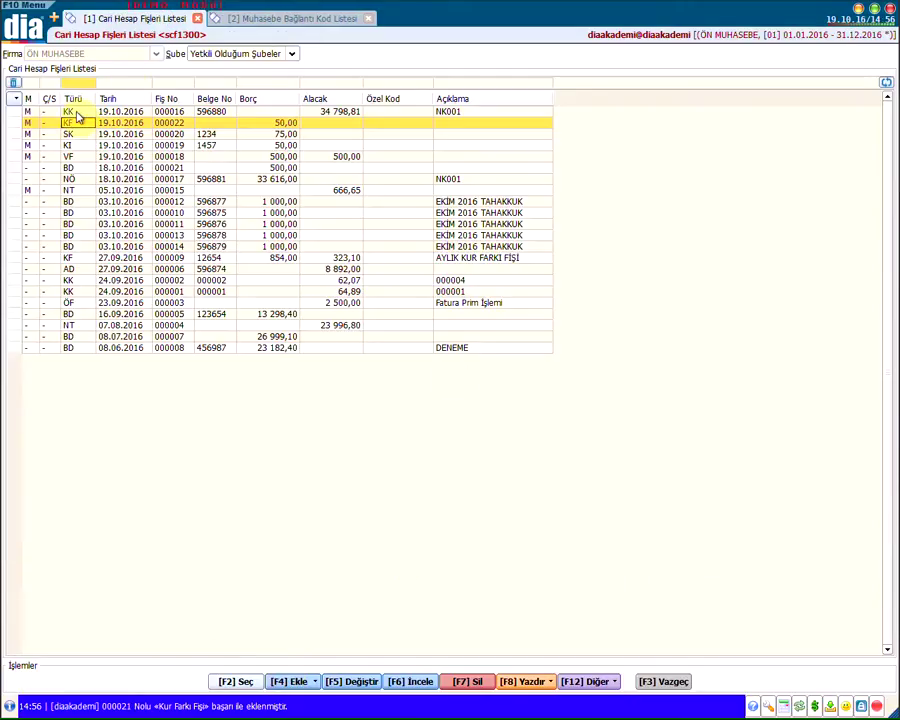